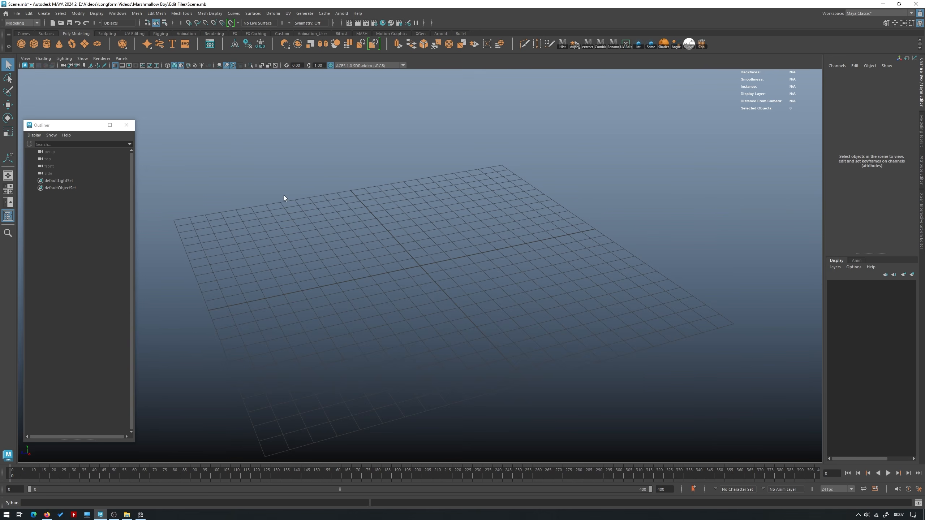
Switch to the reference board and examine the marshmallow characters' body shapes, arms, legs and faces.
alt+drag(386, 203, 370, 187)
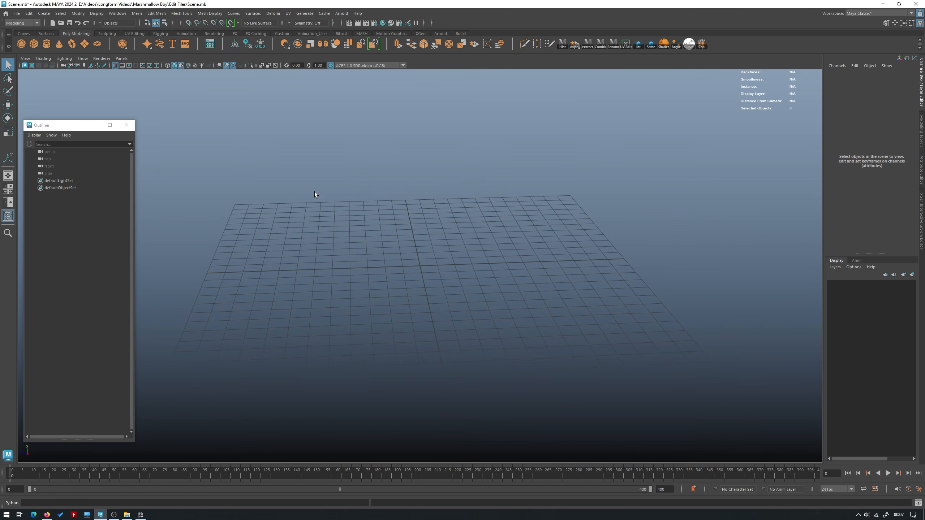
key(alt+Tab)
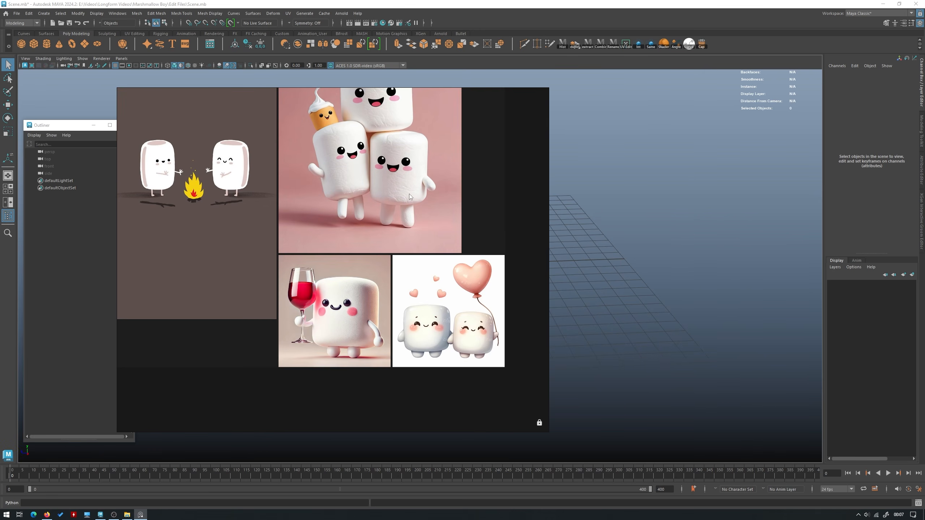
scroll(366, 340, up, 4)
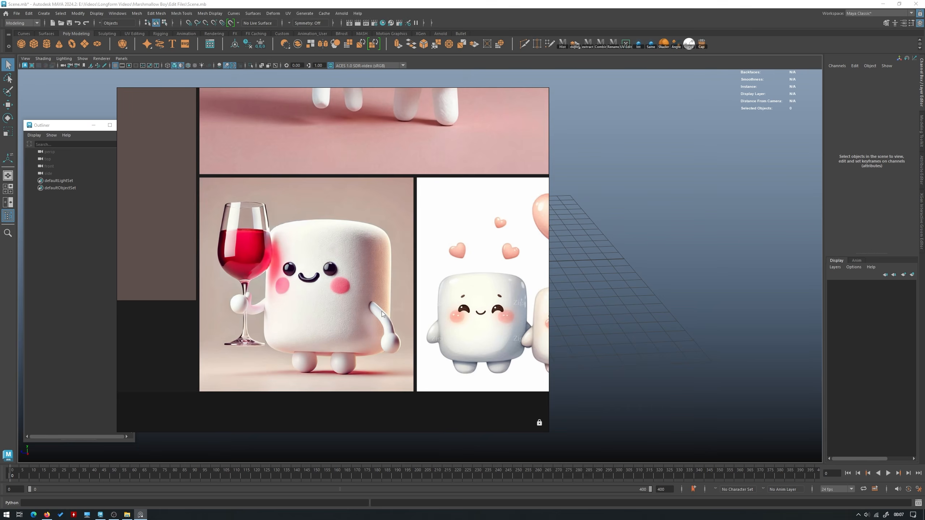
scroll(381, 311, down, 4)
right_drag(443, 161, 433, 214)
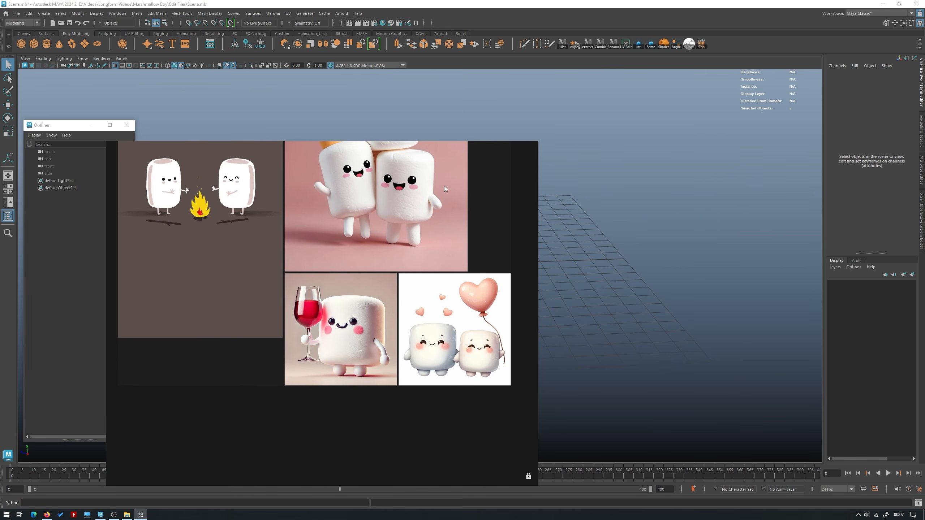
middle_drag(445, 188, 435, 245)
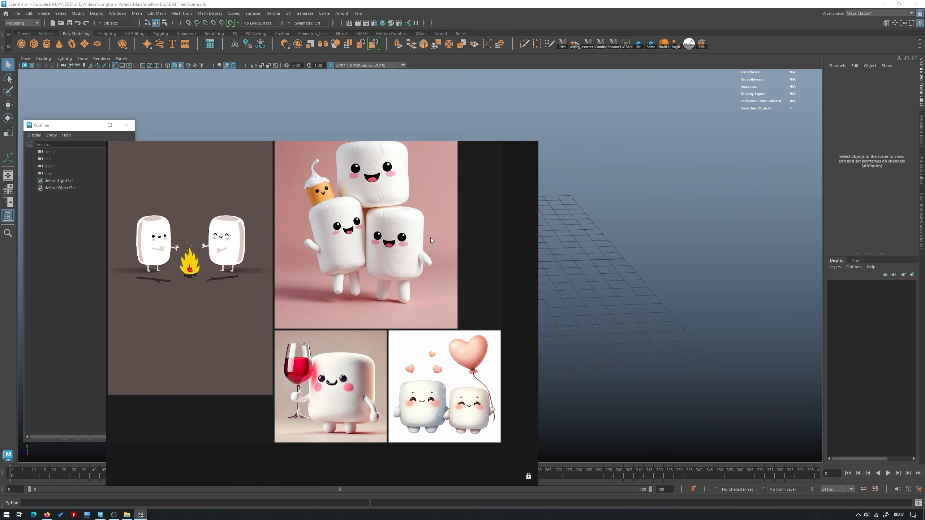
scroll(448, 305, up, 2)
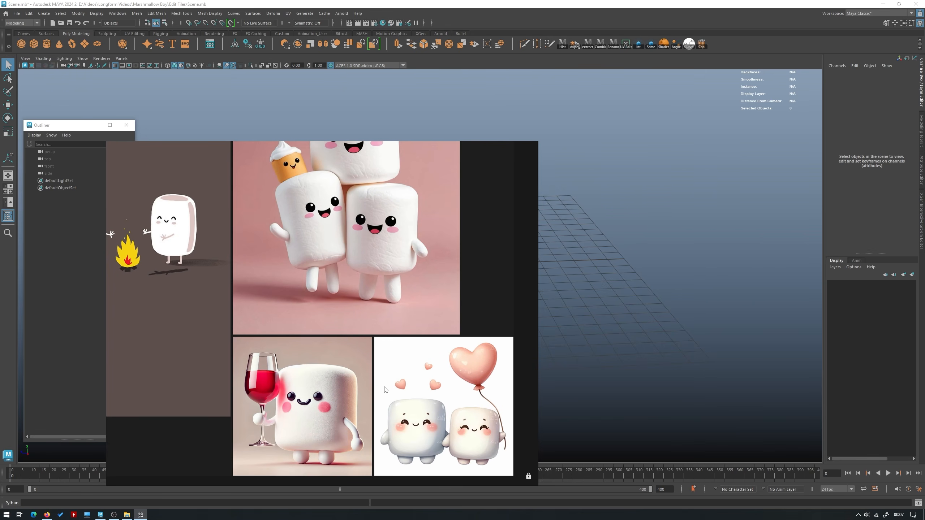
middle_drag(385, 390, 376, 372)
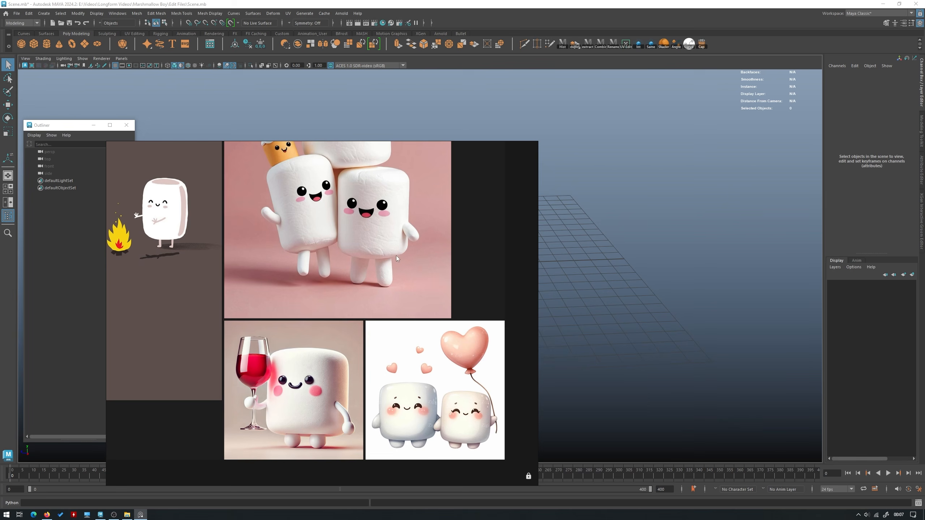
middle_drag(310, 385, 343, 324)
scroll(343, 324, up, 2)
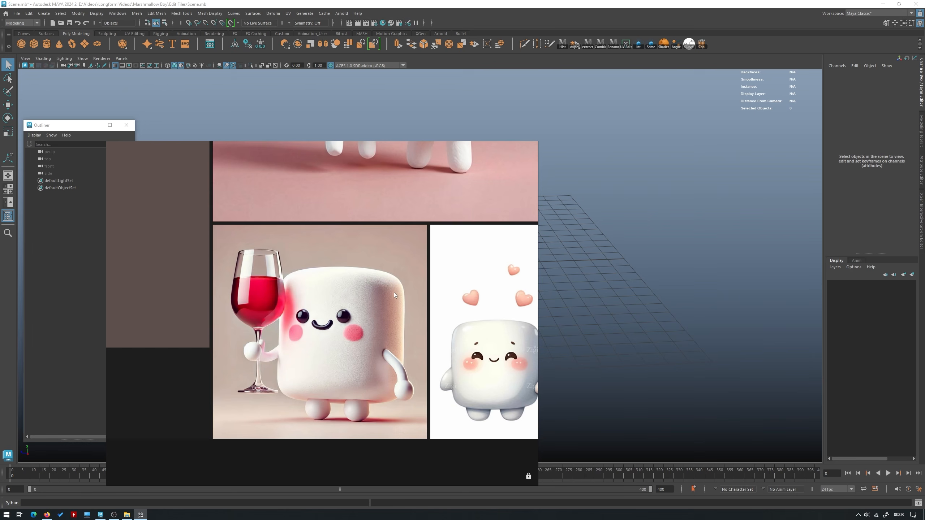
scroll(440, 304, down, 1)
middle_drag(452, 274, 368, 289)
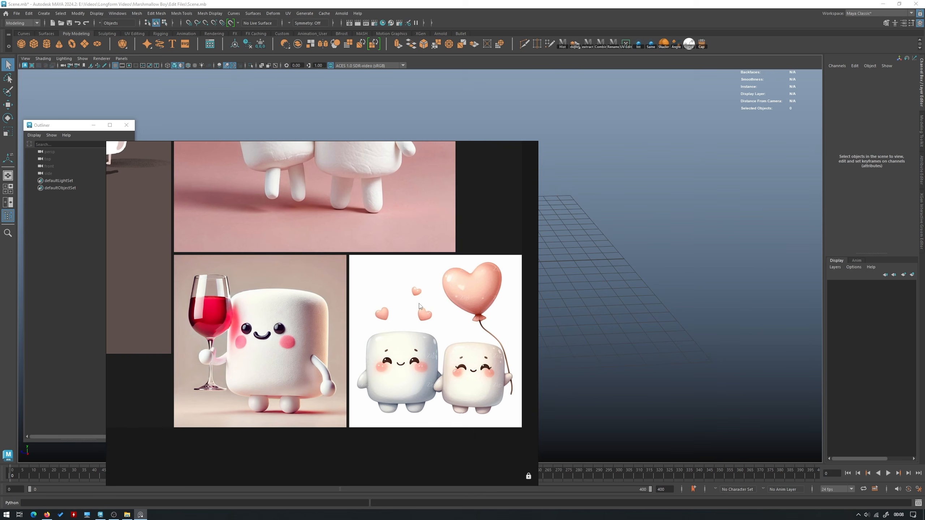
click(386, 129)
Create a polygon cylinder, raise it to about 3.78 on Y and scale it uniformly to about 1.93.
alt+drag(385, 129, 345, 134)
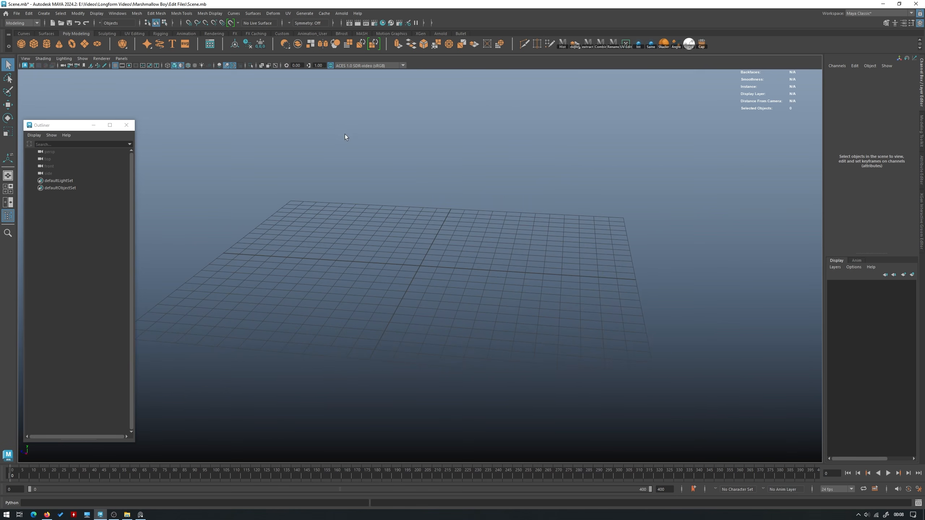
click(47, 43)
alt+drag(474, 277, 435, 281)
key(w)
drag(421, 234, 420, 190)
alt+middle_drag(421, 191, 420, 263)
scroll(420, 270, up, 1)
drag(419, 276, 480, 248)
key(r)
click(846, 156)
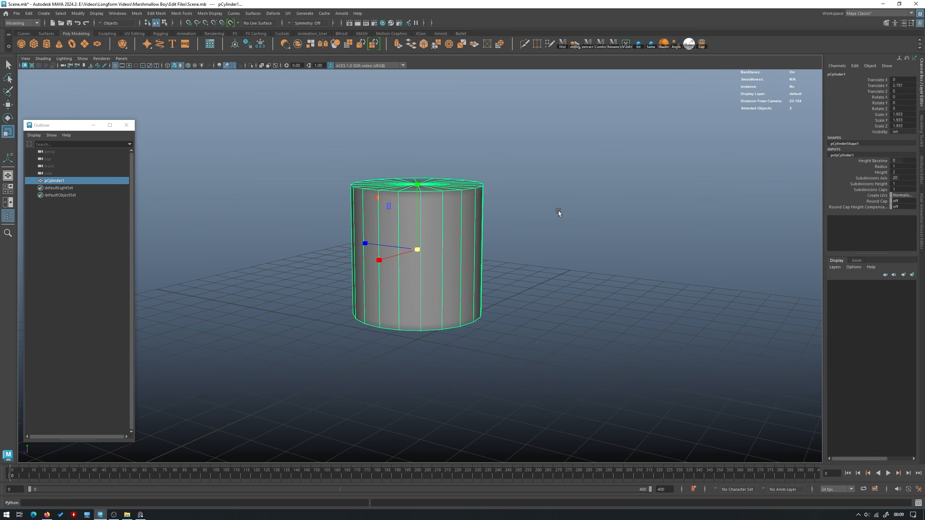
Bevel the cylinder's top and bottom rim edge loops with 2 segments.
alt+drag(558, 211, 818, 177)
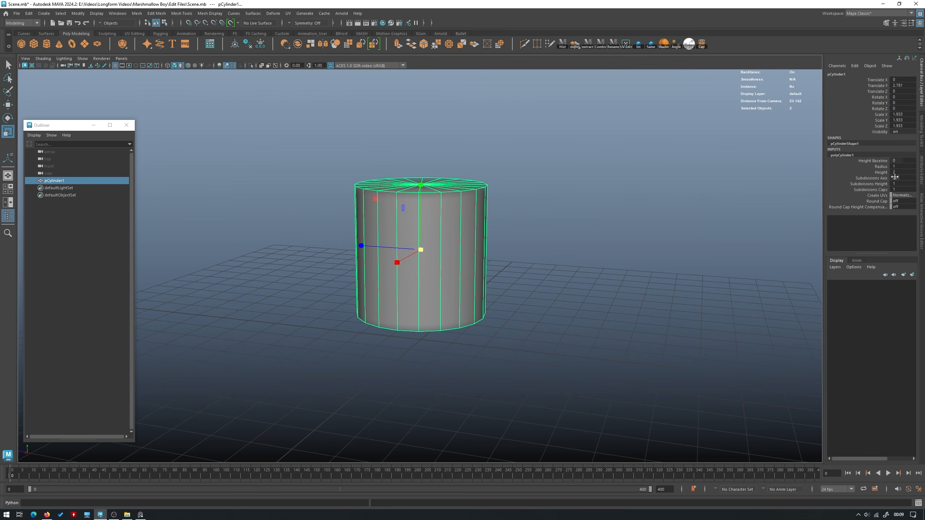
alt+drag(783, 225, 439, 224)
scroll(456, 209, up, 1)
right_click(456, 208)
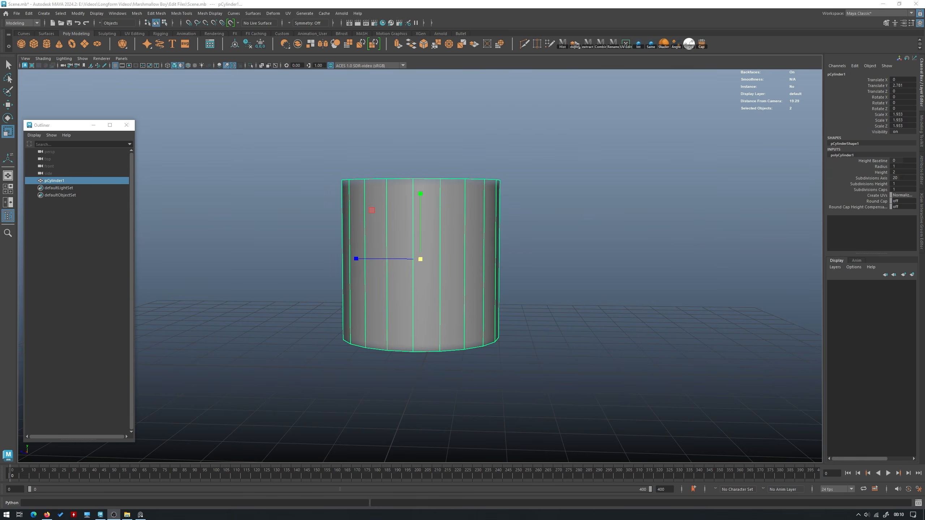
alt+drag(433, 235, 436, 249)
right_drag(448, 222, 441, 186)
double_click(432, 197)
shift+click(441, 357)
double_click(439, 362)
shift+double_click(431, 195)
shift+right_drag(433, 206, 470, 206)
click(254, 150)
text(2)
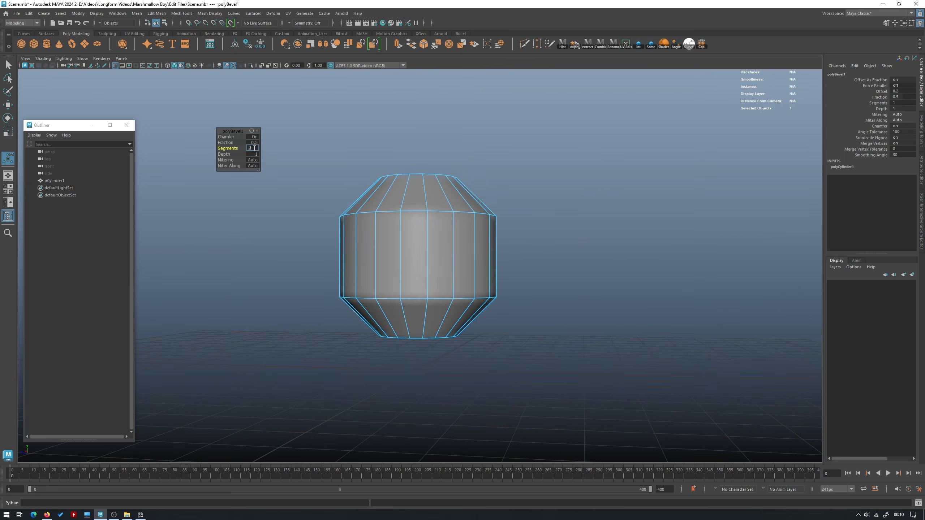
key(Return)
Set the bevel's fraction to about 0.184 to give the rims a soft rounding.
drag(225, 142, 114, 147)
alt+drag(339, 142, 333, 174)
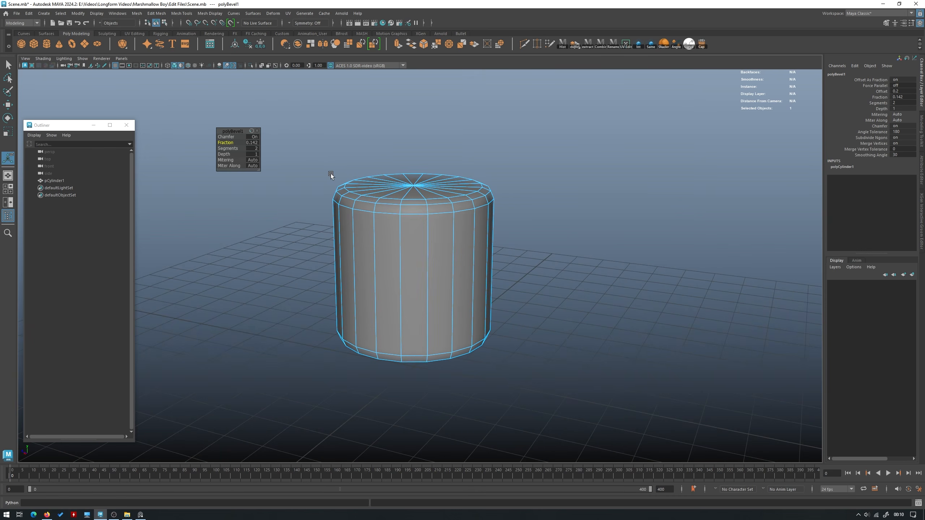
drag(224, 143, 239, 142)
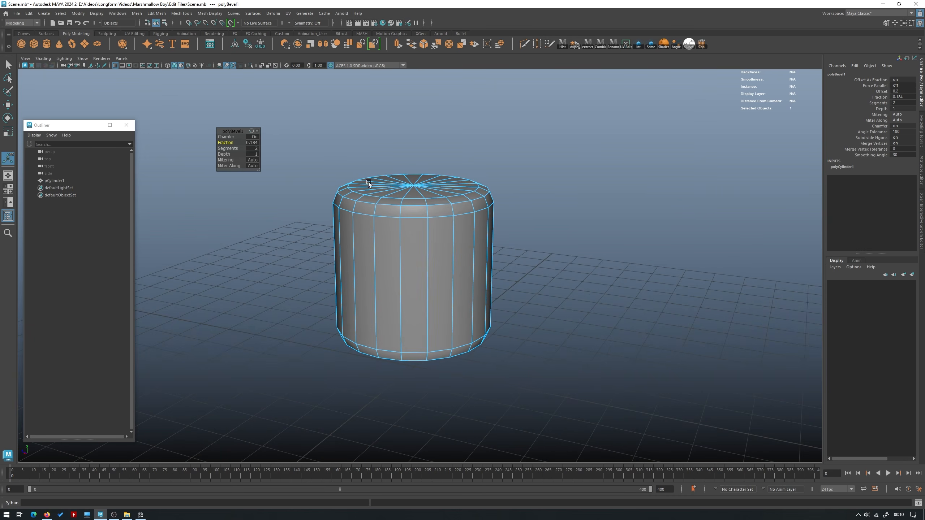
Move the cylinder's bottom rim vertices slightly downward to lengthen the body, finishing in object mode.
alt+drag(355, 179, 361, 159)
right_drag(392, 193, 366, 195)
alt+drag(399, 237, 404, 230)
drag(636, 389, 306, 288)
key(w)
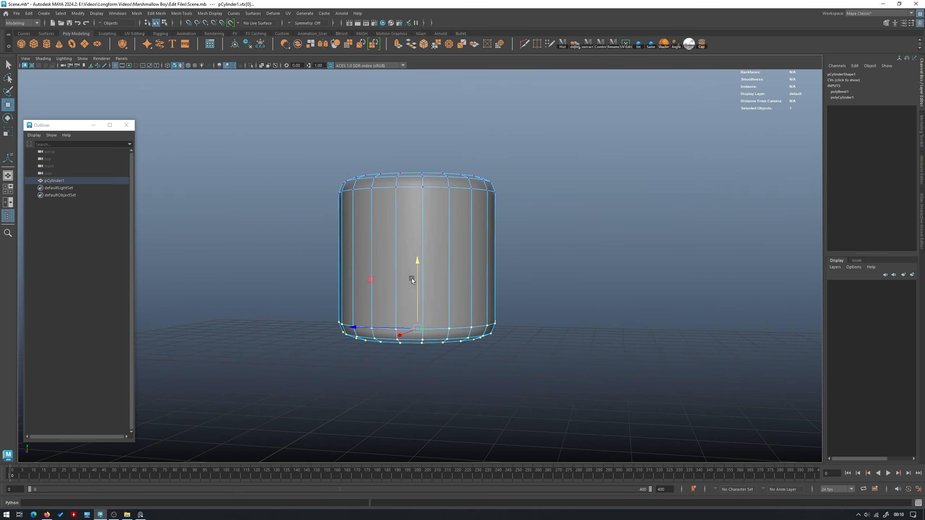
drag(416, 279, 416, 294)
right_drag(432, 251, 519, 214)
click(520, 214)
Delete the cylinder's construction history and freeze its transformations.
alt+drag(417, 254, 427, 215)
click(445, 249)
key(alt+shift+d)
key(alt+shift+f)
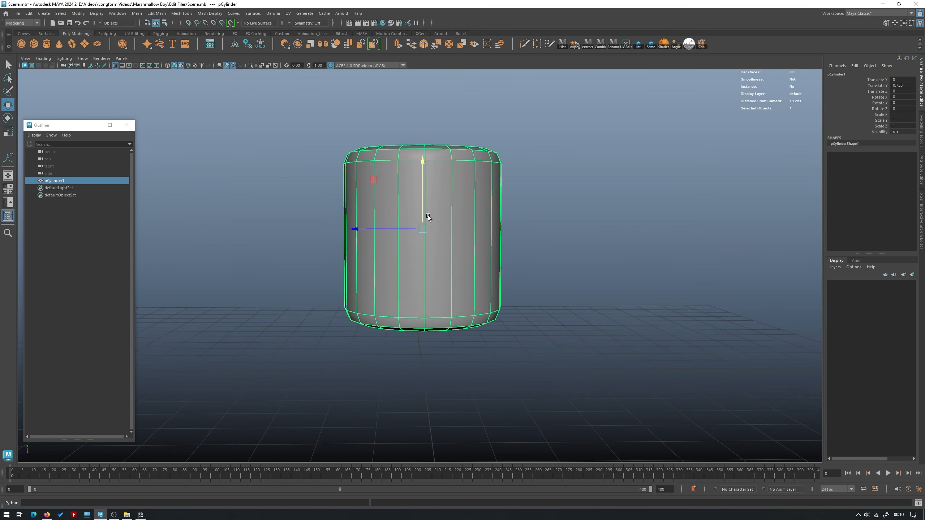
Lower the cylinder's top rim vertices to shorten the body, finishing in object mode.
key(f)
scroll(480, 208, down, 3)
right_drag(514, 210, 461, 202)
drag(590, 228, 227, 104)
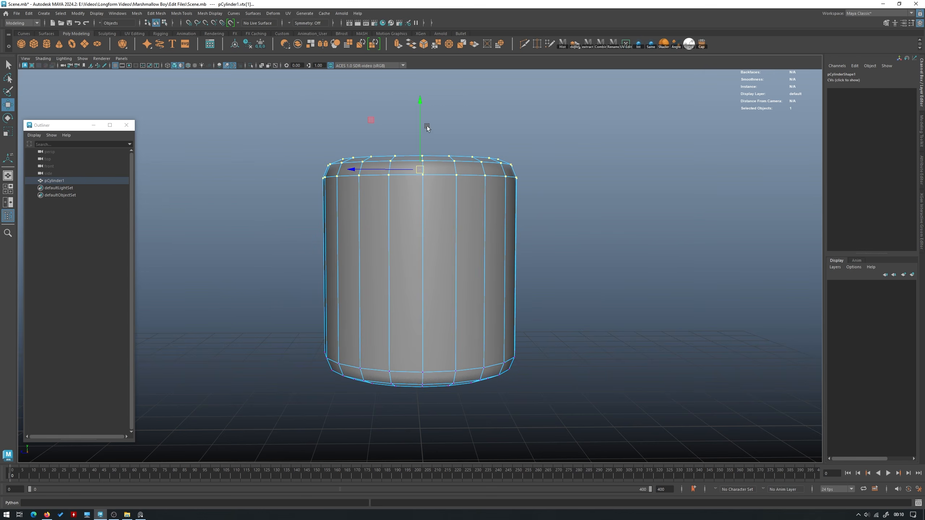
drag(419, 123, 416, 154)
right_drag(405, 211, 485, 152)
click(492, 150)
Soften all edges of the cylinder and delete its construction history.
mouse_move(499, 153)
alt+mouse_down()
mouse_move(490, 200)
mouse_move(484, 164)
alt+mouse_up()
click(441, 219)
key(space)
click(448, 217)
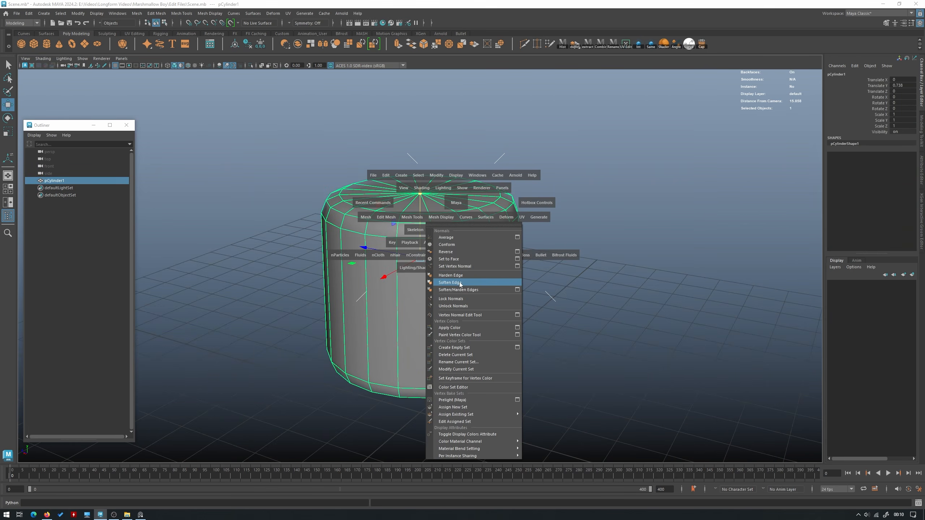
click(455, 284)
click(578, 242)
alt+drag(579, 243, 494, 230)
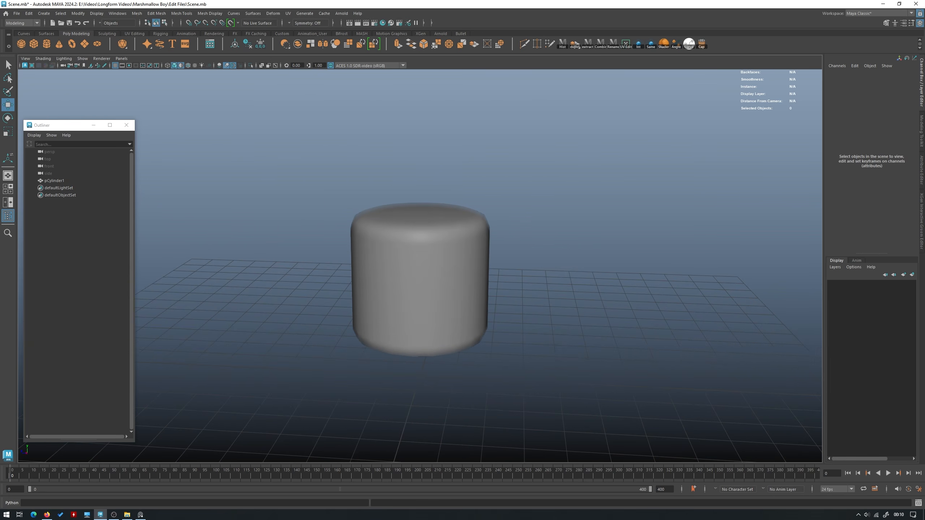
scroll(423, 265, up, 2)
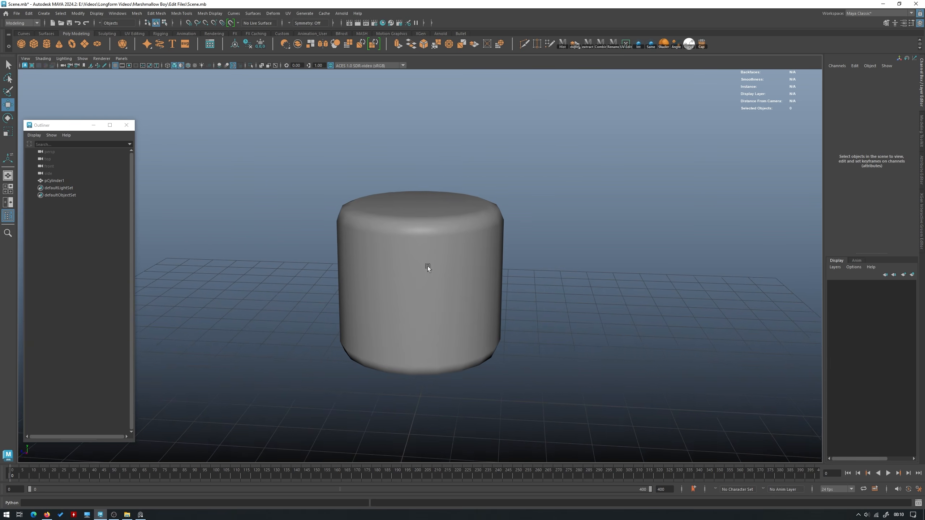
click(410, 244)
key(alt+shift+d)
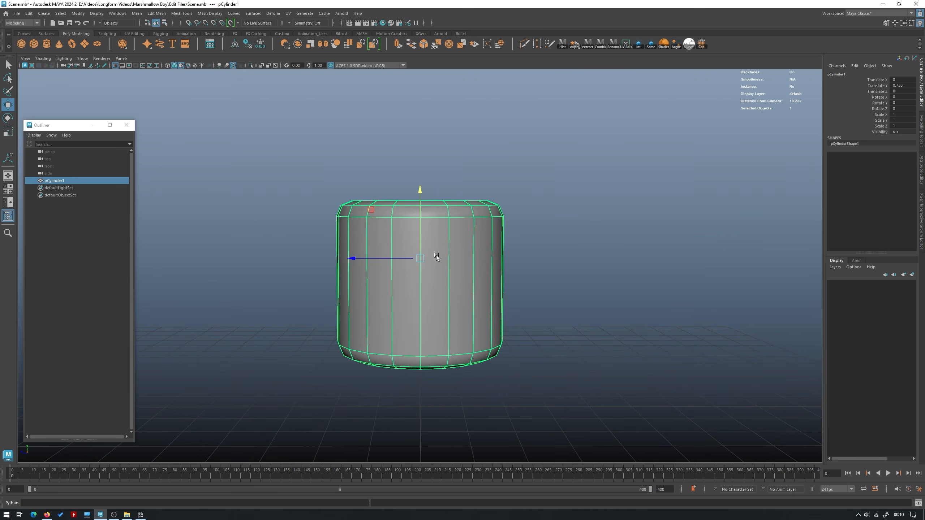
Insert an edge loop at mid-height around the cylinder's side and scale it slightly outward.
scroll(437, 255, up, 1)
shift+right_drag(453, 243, 413, 244)
ctrl+click(423, 276)
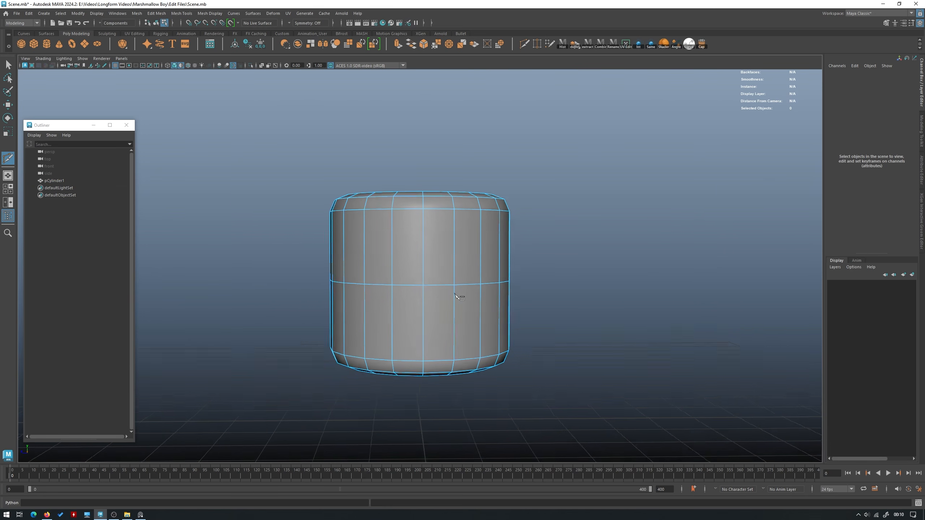
key(r)
drag(420, 279, 424, 286)
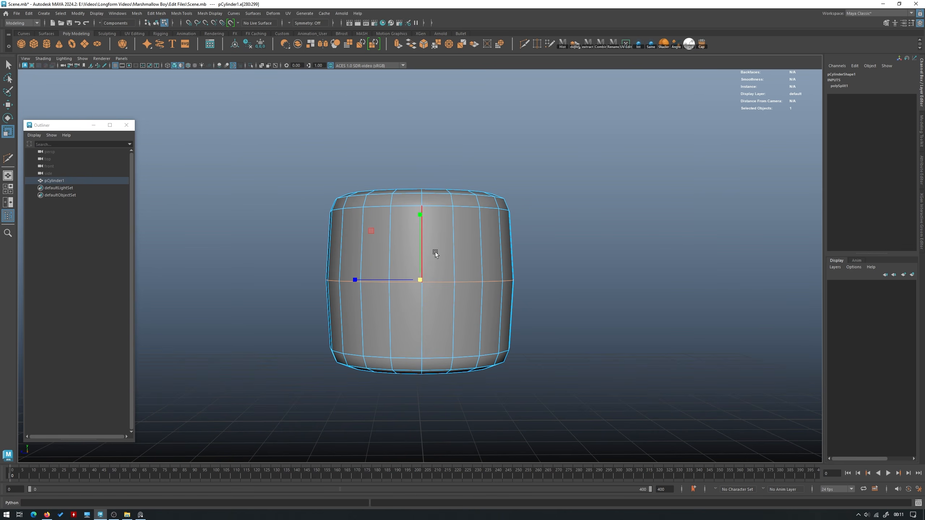
Insert two more edge loops, one centred in the upper half and one in the lower half of the side.
shift+right_drag(445, 236, 394, 240)
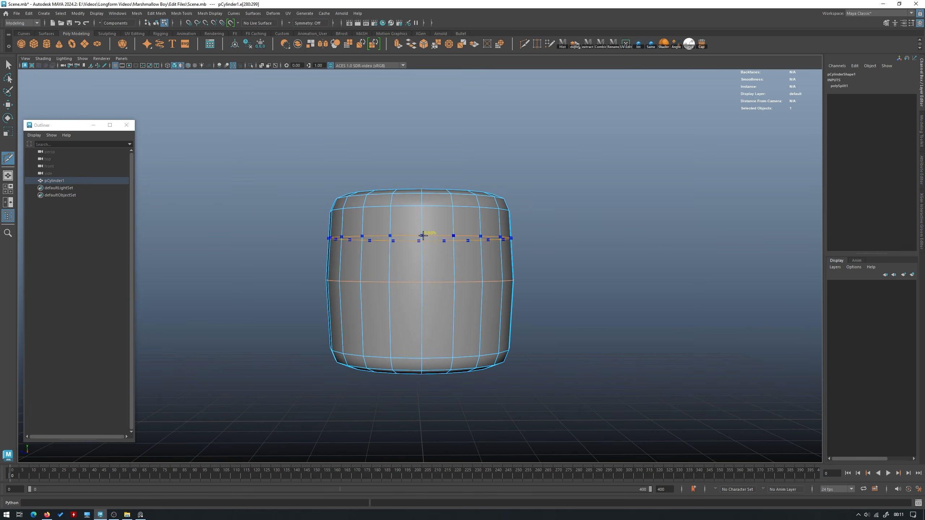
ctrl+middle_click(422, 236)
ctrl+middle_click(422, 301)
key(w)
Scale the upper and lower side edge loops slightly outward to round the bulge.
right_drag(433, 269, 433, 242)
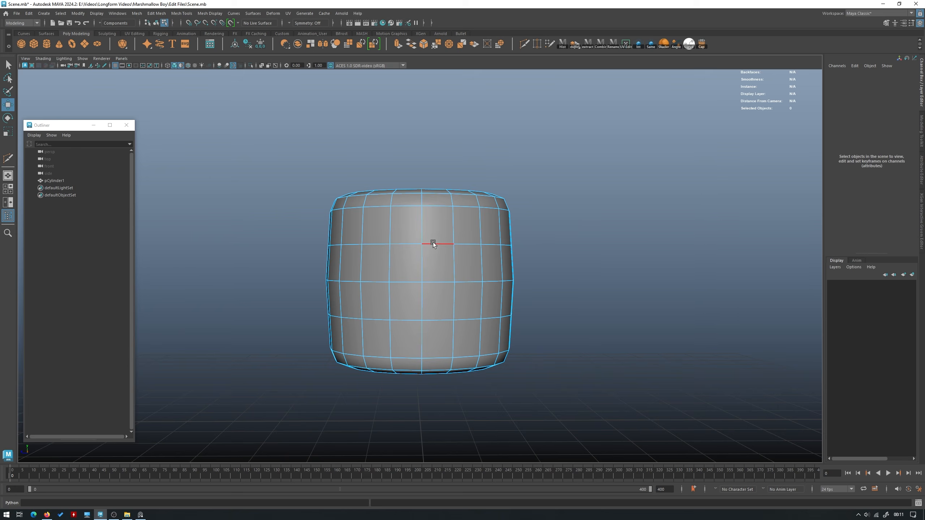
double_click(433, 242)
shift+double_click(439, 322)
key(r)
drag(421, 280, 424, 282)
double_click(431, 281)
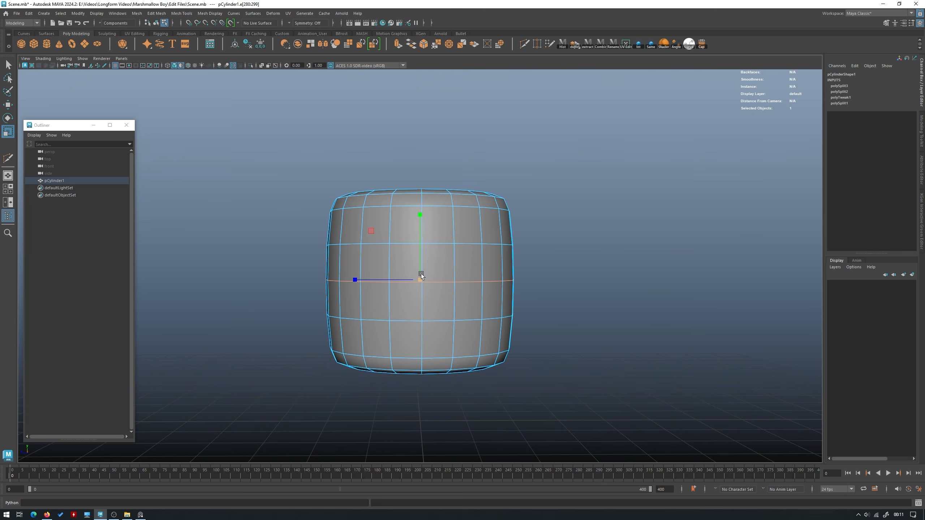
Delete the cylinder's construction history in object mode and raise it to about 1.83 on Y.
right_drag(441, 249, 469, 226)
key(alt+shift+d)
key(w)
drag(419, 192, 424, 161)
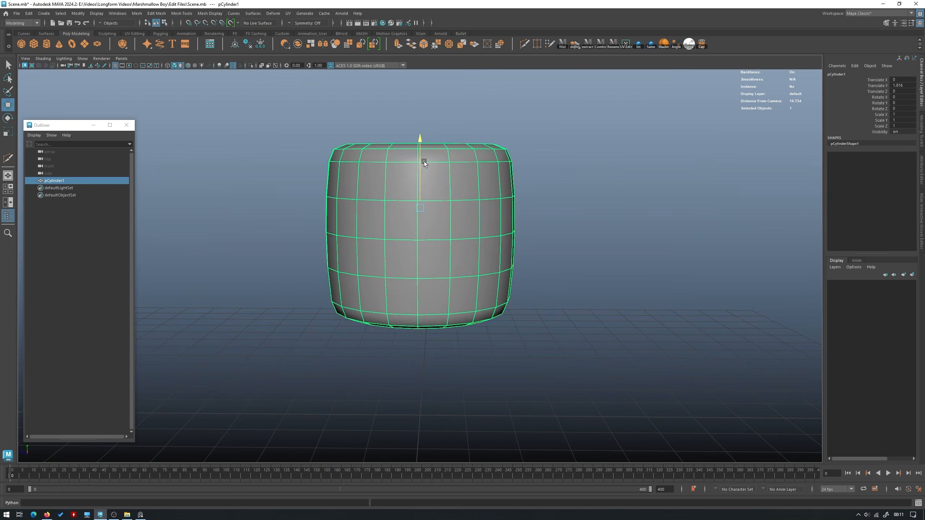
key(3)
click(622, 170)
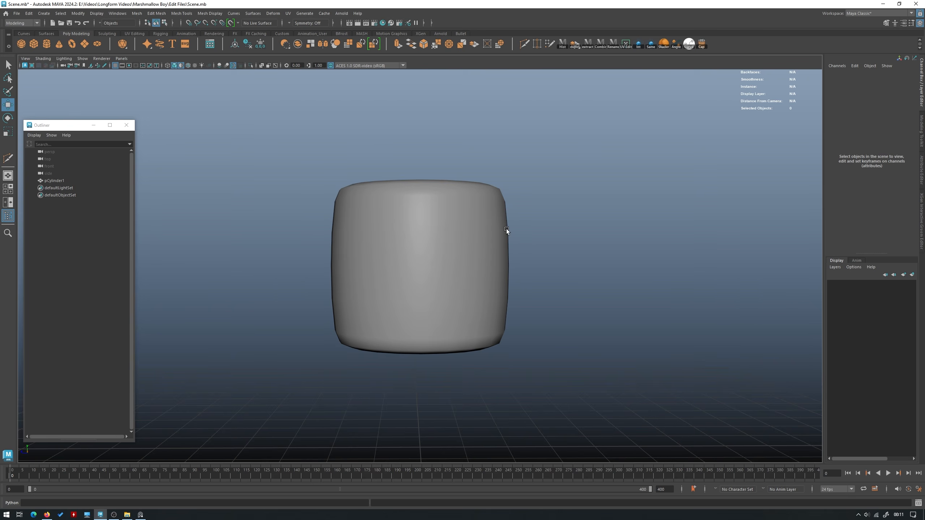
Freeze the raised cylinder's transformations.
click(475, 266)
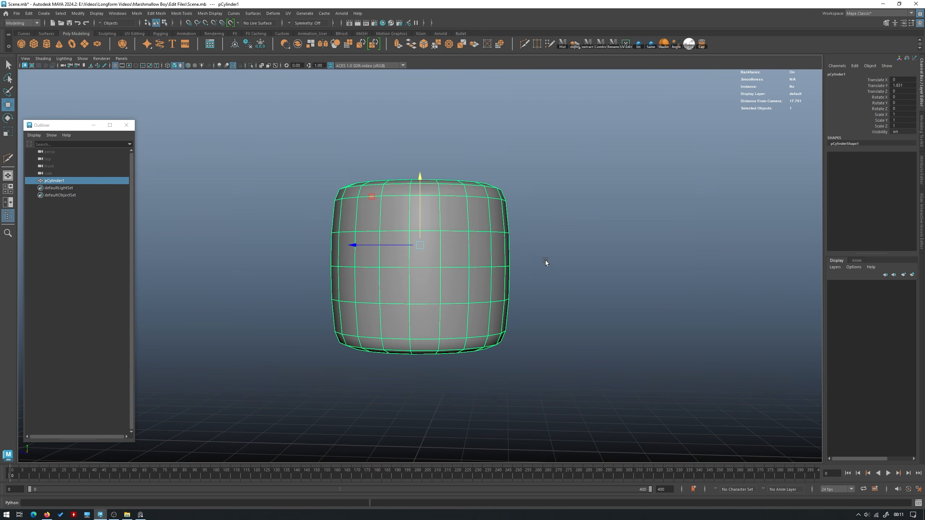
alt+drag(538, 258, 531, 296)
key(alt+f)
Select the cylinder's top and bottom rim vertices and scale them slightly closer together on Y.
alt+drag(517, 258, 477, 266)
alt+right_drag(426, 272, 360, 327)
drag(360, 327, 238, 336)
shift+drag(603, 193, 213, 91)
key(4)
key(5)
key(r)
drag(420, 197, 423, 201)
Scale the upper and lower side edge loops vertically toward the middle loop, finishing in object mode.
right_drag(431, 217, 431, 198)
click(435, 223)
double_click(435, 215)
shift+double_click(440, 325)
drag(420, 247, 419, 253)
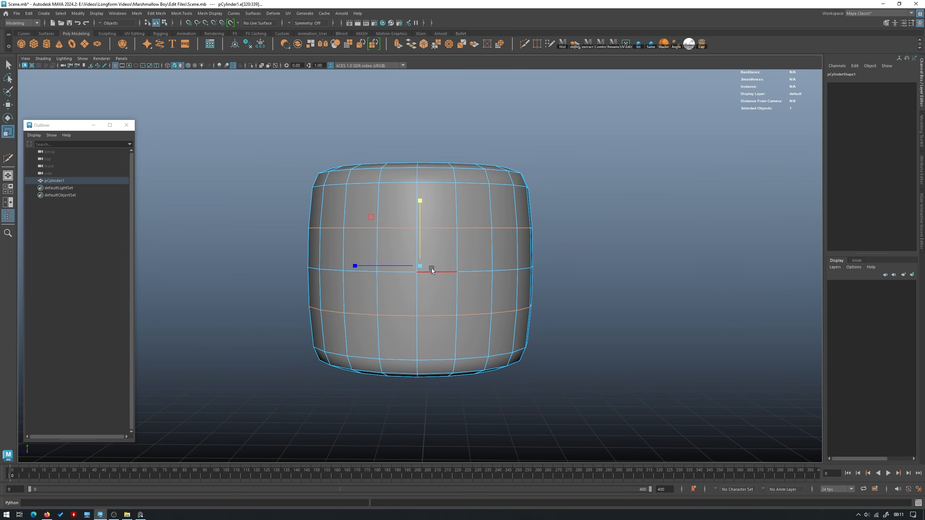
right_drag(425, 251, 454, 232)
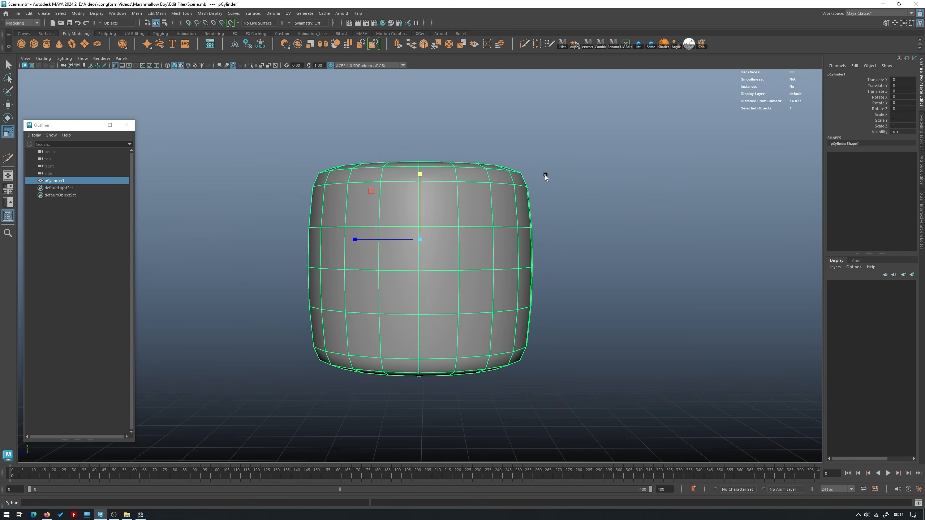
Check the marshmallow body's shape and save the scene.
alt+drag(516, 256, 500, 265)
alt+drag(536, 231, 510, 217)
click(616, 221)
alt+right_drag(616, 221, 513, 230)
key(ctrl+s)
Delete the radial edges of the cylinder's top cap, keeping only four that form a cross.
alt+drag(513, 230, 457, 232)
alt+right_drag(457, 233, 445, 254)
click(445, 253)
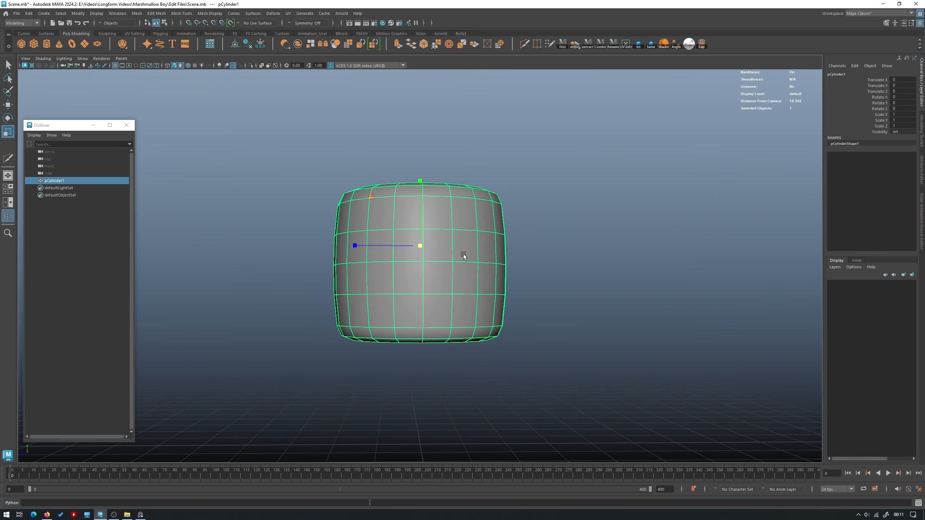
alt+drag(481, 235, 493, 291)
alt+right_drag(340, 286, 395, 338)
alt+drag(395, 337, 396, 321)
alt+drag(435, 222, 443, 242)
key(w)
right_drag(443, 242, 436, 214)
key(q)
alt+drag(436, 268, 494, 237)
click(434, 272)
mouse_move(487, 205)
shift+mouse_down()
mouse_move(441, 154)
mouse_move(391, 158)
mouse_move(340, 195)
mouse_move(349, 250)
mouse_move(386, 296)
mouse_move(382, 264)
shift+mouse_up()
key(Delete)
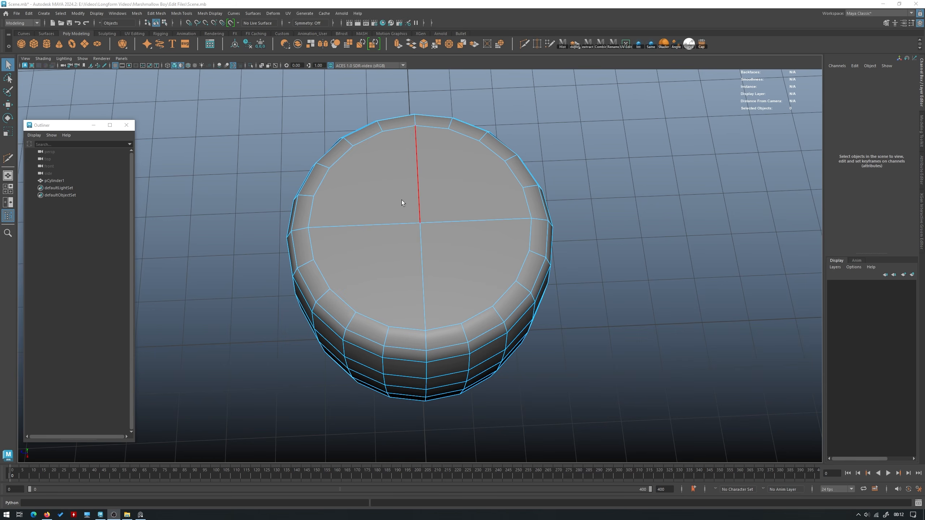
Cut two parallel edges across the cylinder's top cap with Multi-Cut, one on each side of the centre line.
alt+drag(406, 205, 455, 223)
shift+right_drag(466, 196, 433, 210)
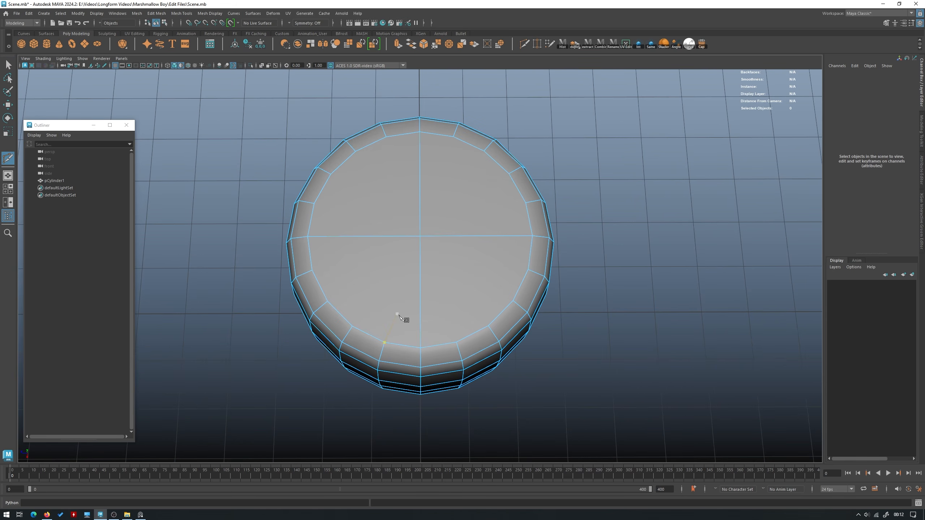
drag(400, 344, 283, 313)
drag(400, 134, 270, 157)
right_click(269, 157)
drag(445, 135, 508, 172)
drag(446, 343, 535, 316)
right_click(535, 316)
Cut two crosswise edges across the top cap, one on each side of the perpendicular centre edge.
drag(528, 261, 511, 318)
click(312, 270)
right_click(309, 267)
click(314, 204)
click(526, 203)
right_click(525, 203)
Cut an outer pair of edges across the top cap, parallel to the first pair, linking opposite rim vertices.
click(484, 150)
drag(501, 315, 480, 324)
right_click(480, 324)
drag(375, 336, 352, 326)
drag(368, 146, 280, 175)
right_click(279, 175)
Delete the radial edges of the cylinder's bottom cap, keeping only four that form a cross.
alt+drag(492, 315, 486, 221)
key(w)
right_drag(455, 283, 452, 234)
alt+drag(453, 269, 499, 316)
click(452, 257)
shift+drag(482, 364, 441, 391)
mouse_move(385, 365)
shift+mouse_down()
mouse_move(350, 322)
mouse_move(397, 255)
shift+mouse_up()
key(Delete)
Cut two parallel edges across the bottom cap, one on each side of the centre line, finishing in object mode.
key(ctrl+shift+x)
drag(415, 225, 386, 228)
drag(407, 409, 386, 407)
right_click(387, 407)
click(449, 408)
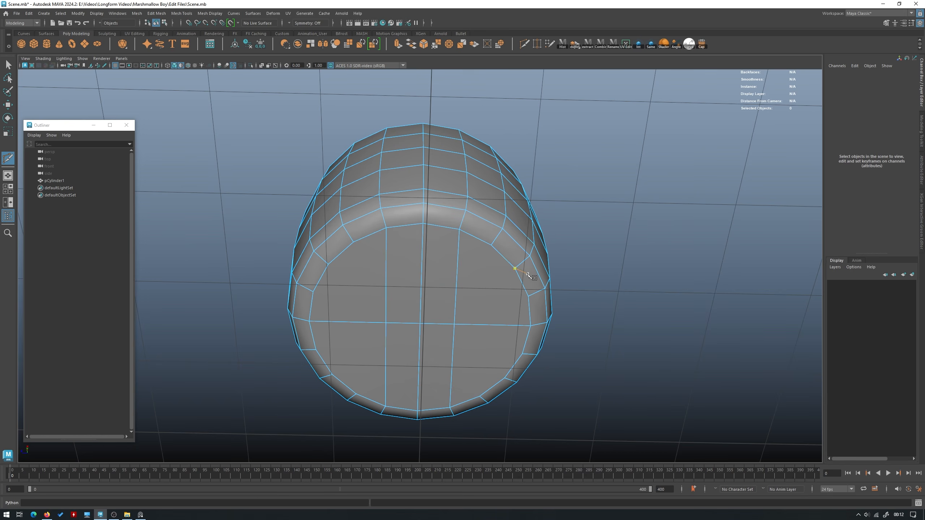
key(F8)
key(w)
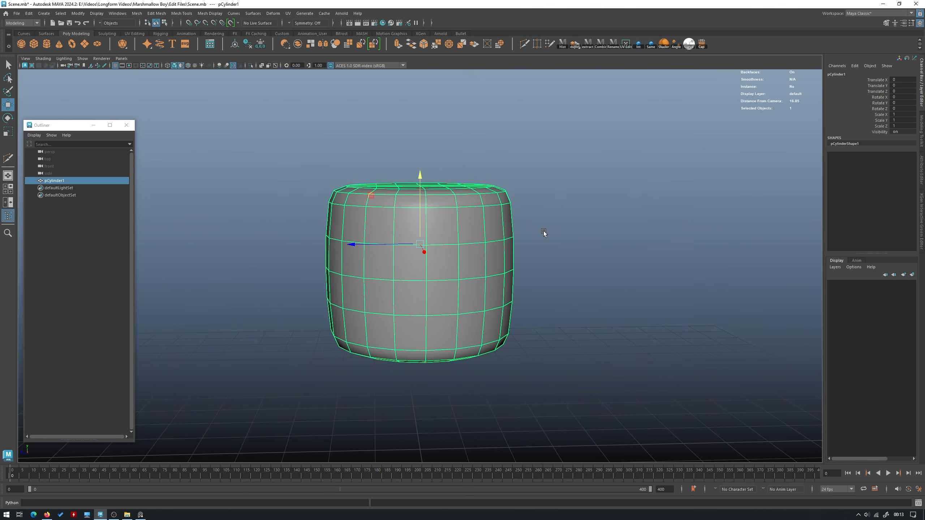
Delete the faces of one half of the body, split along its vertical centre line.
alt+drag(481, 224, 478, 304)
right_drag(473, 244, 473, 268)
alt+drag(471, 282, 432, 291)
click(425, 304)
scroll(494, 290, down, 3)
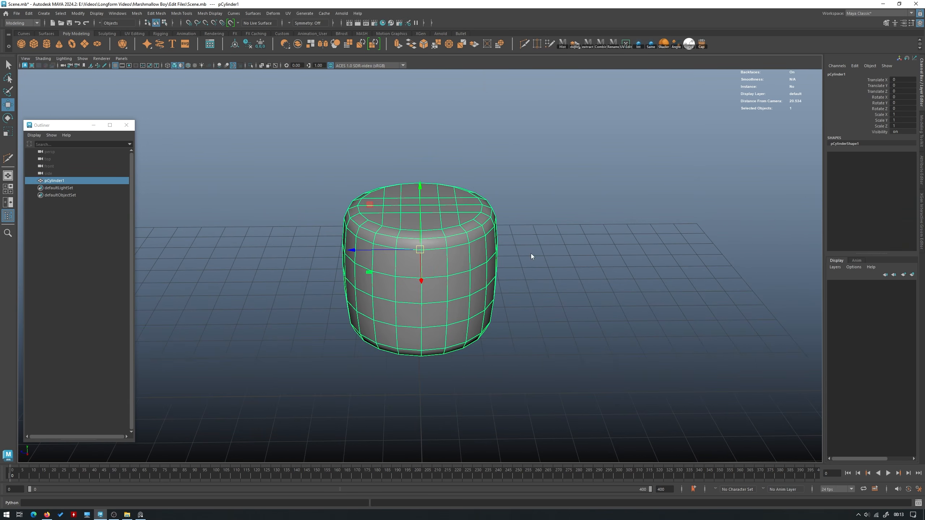
click(513, 276)
drag(416, 378, 253, 140)
key(Delete)
Select a two-by-two block of faces at mid-height on the body's remaining side and extrude it.
alt+drag(400, 237, 451, 265)
right_click(454, 257)
right_drag(454, 257, 453, 278)
alt+drag(480, 296, 465, 309)
scroll(465, 309, up, 1)
click(395, 252)
shift+click(433, 255)
shift+click(427, 292)
alt+drag(394, 218, 431, 217)
alt+drag(479, 155, 434, 155)
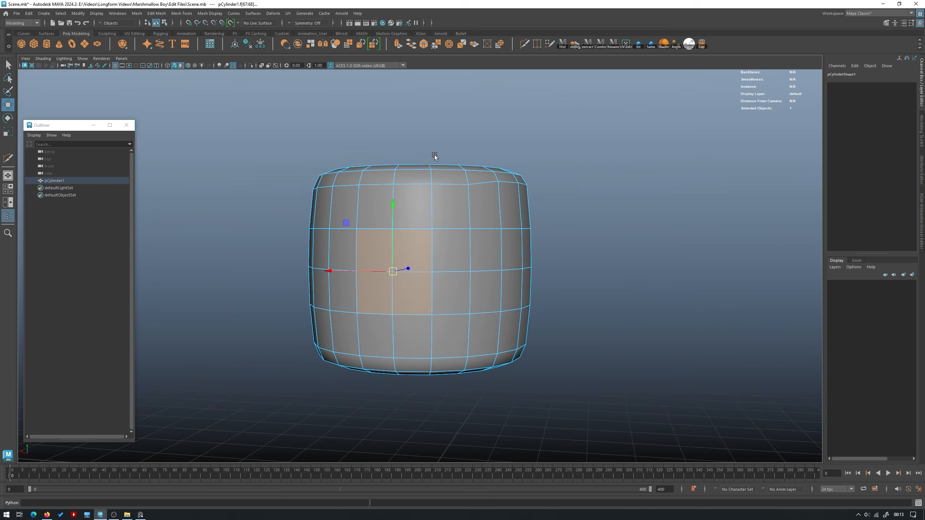
alt+drag(459, 187, 519, 212)
alt+drag(502, 228, 458, 205)
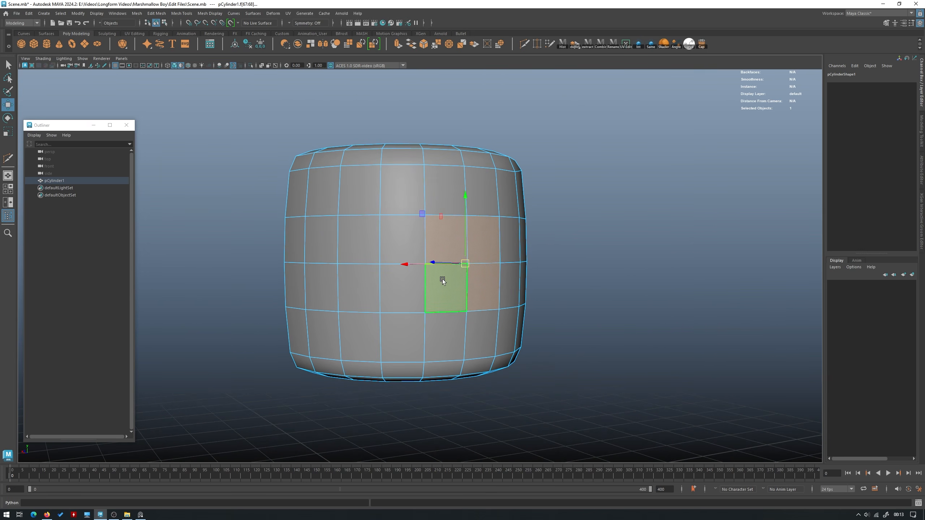
shift+right_click(488, 219)
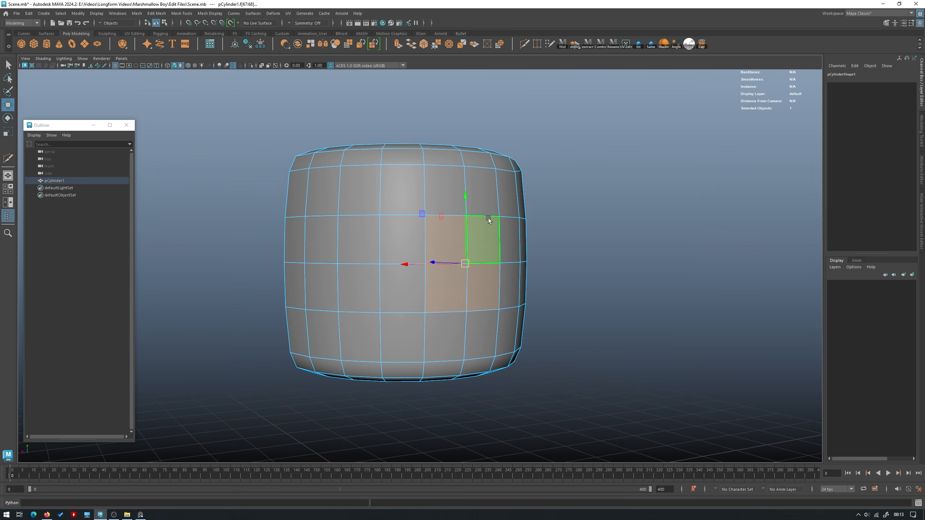
alt+drag(442, 243, 431, 248)
alt+right_drag(431, 248, 456, 264)
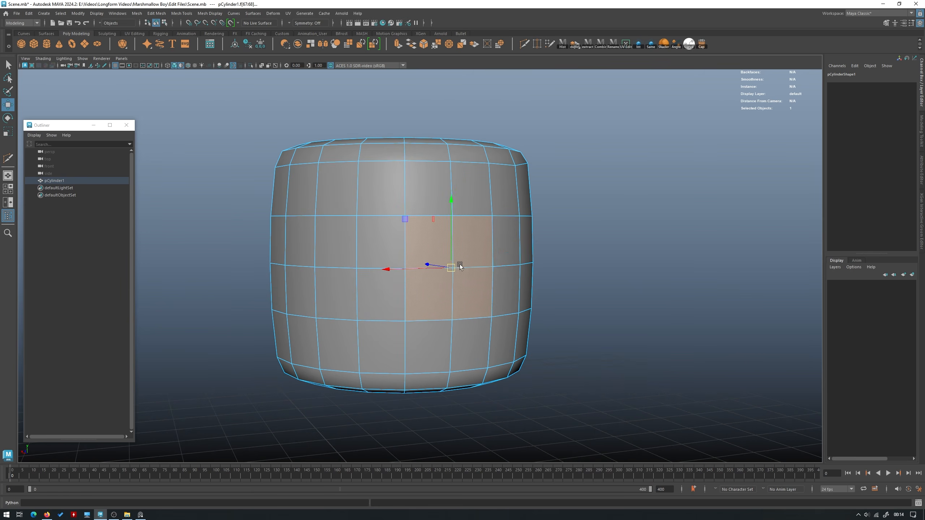
shift+right_drag(496, 217, 494, 239)
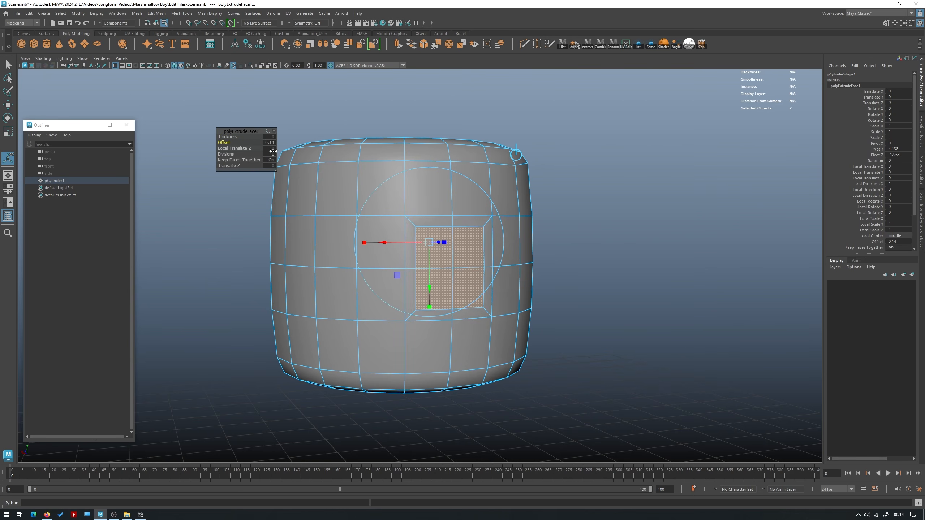
Inset the extruded block with an offset of 0.194 and shift it down with a local Y translation of 0.111.
alt+drag(426, 215, 448, 215)
alt+right_drag(448, 216, 492, 280)
alt+drag(492, 280, 506, 278)
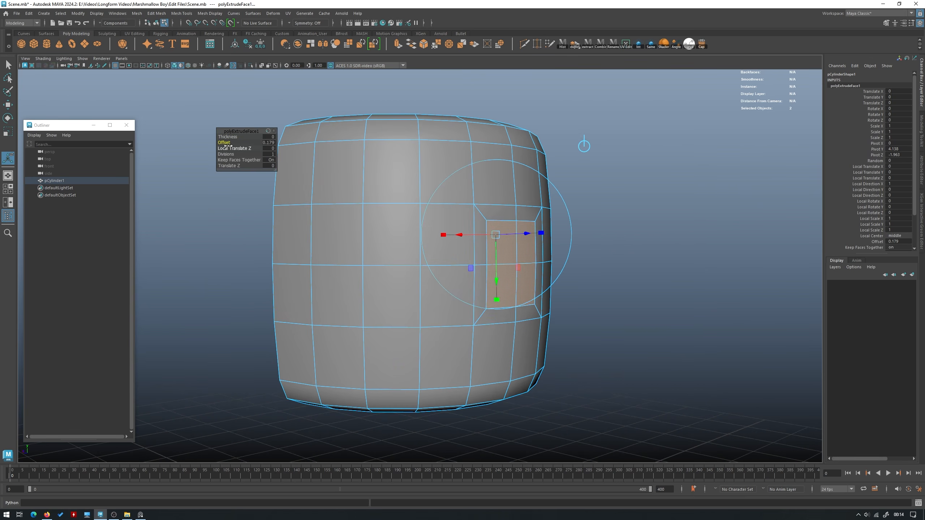
alt+right_drag(506, 248, 461, 206)
alt+drag(460, 206, 485, 204)
alt+right_drag(522, 293, 529, 303)
alt+drag(528, 303, 496, 290)
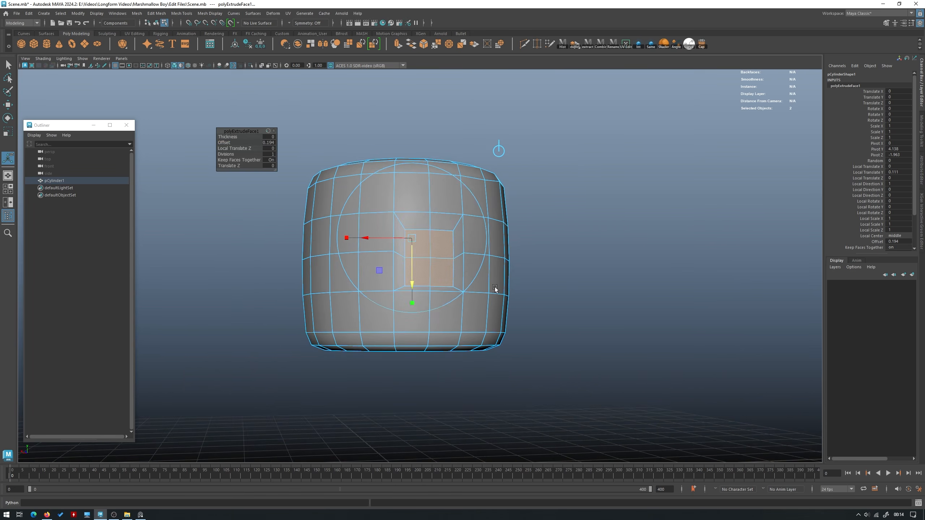
alt+right_drag(496, 290, 519, 304)
alt+drag(518, 304, 576, 278)
alt+middle_drag(576, 278, 523, 268)
alt+drag(550, 297, 520, 300)
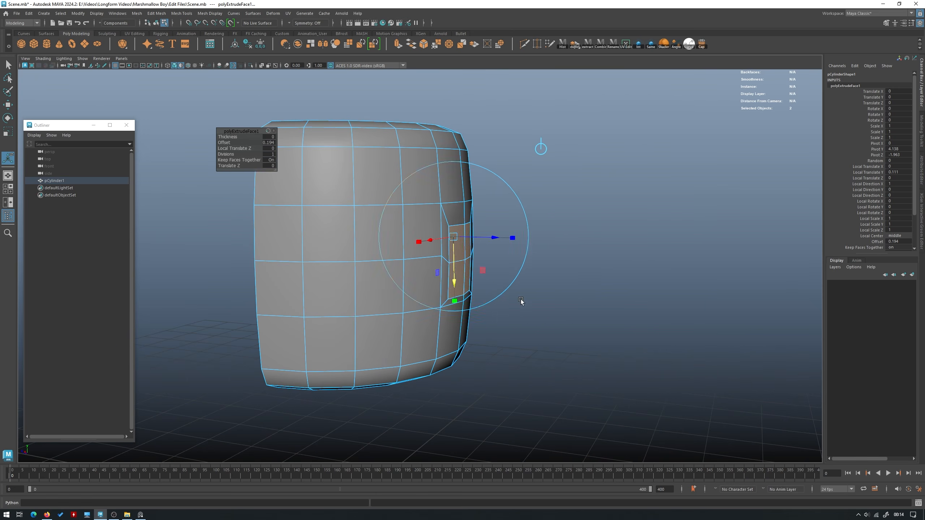
Extrude the inset faces outward as an arm that slopes downward and tapers toward its end.
key(w)
shift+right_drag(556, 207, 554, 228)
key(w)
alt+drag(504, 252, 530, 260)
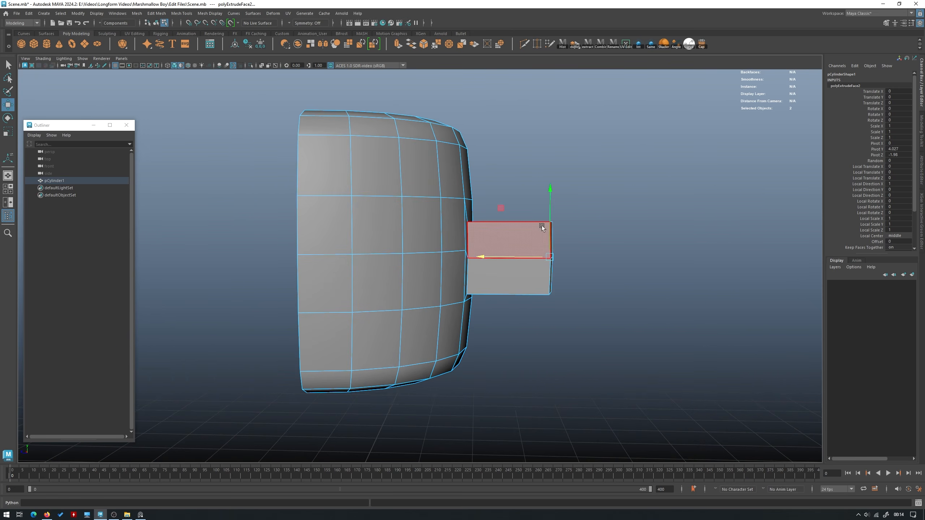
drag(548, 215, 577, 265)
key(r)
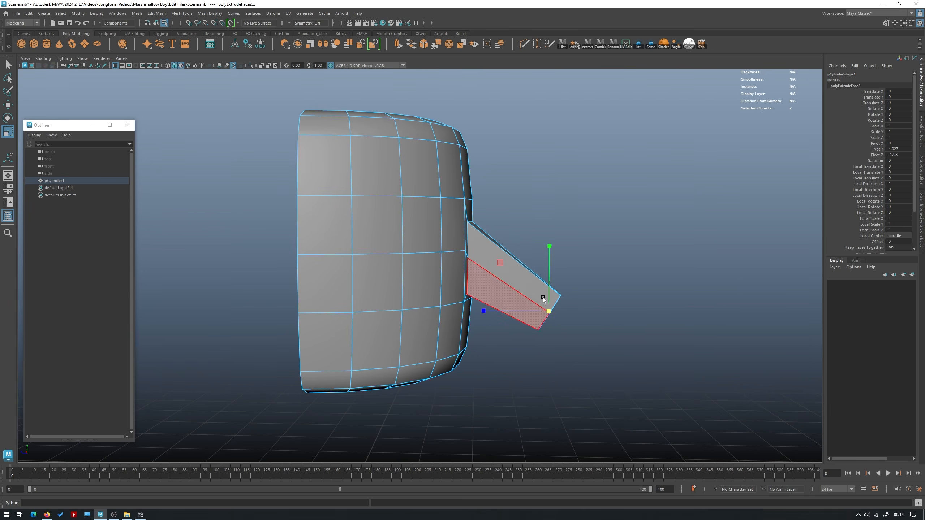
Move the arm's end faces closer to the body to refine the arm's length and slope.
alt+drag(542, 298, 576, 272)
key(w)
drag(500, 261, 475, 263)
alt+drag(545, 257, 517, 315)
key(e)
key(w)
alt+right_drag(517, 315, 678, 318)
Select the arm's tip vertices and flatten them using a scale pivot aligned with the arm's direction.
key(F9)
drag(531, 385, 387, 346)
alt+drag(432, 343, 468, 248)
alt+right_drag(467, 248, 522, 345)
key(d)
alt+drag(522, 345, 562, 321)
key(r)
key(ctrl+z)
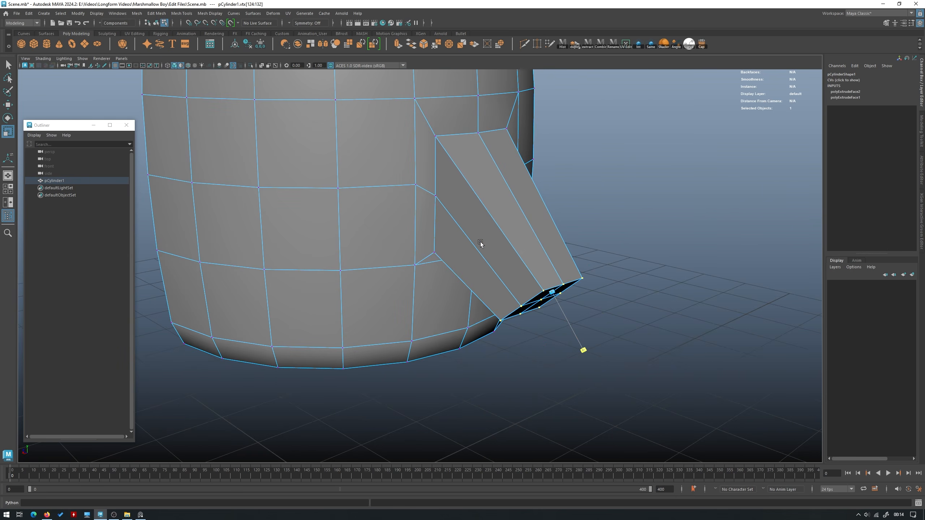
Examine the arm and body in smooth preview from several angles.
alt+drag(564, 229, 522, 251)
right_drag(487, 253, 519, 242)
alt+drag(491, 278, 539, 249)
key(3)
click(669, 198)
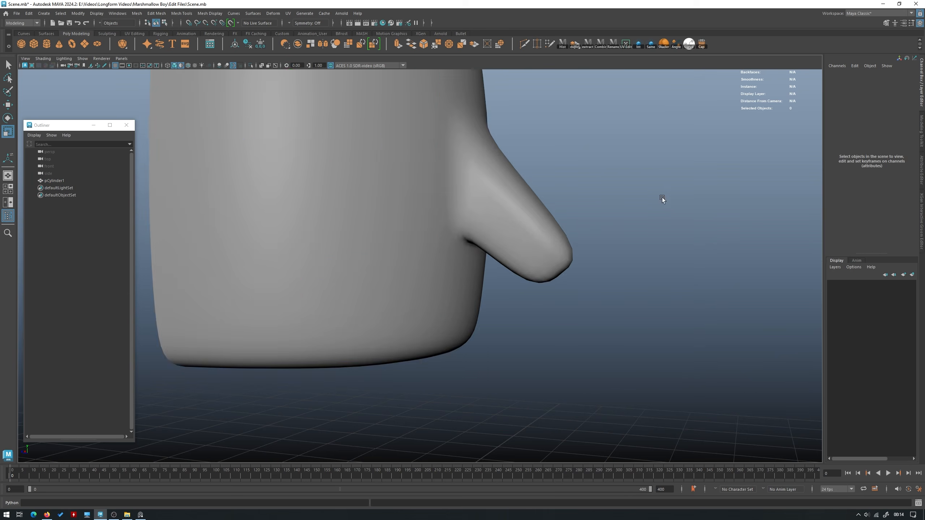
alt+right_drag(669, 199, 425, 201)
alt+middle_drag(426, 201, 454, 228)
alt+right_drag(454, 228, 515, 271)
alt+drag(515, 271, 388, 273)
click(388, 273)
alt+drag(339, 288, 356, 288)
alt+right_drag(357, 288, 372, 285)
Compare the unsmoothed mesh with the smooth preview around the arm and its base.
key(1)
alt+drag(371, 285, 422, 276)
key(3)
click(744, 233)
alt+right_drag(744, 232, 410, 227)
alt+drag(410, 227, 457, 244)
alt+right_drag(457, 244, 494, 270)
alt+drag(494, 271, 467, 254)
click(435, 256)
alt+right_drag(434, 255, 671, 298)
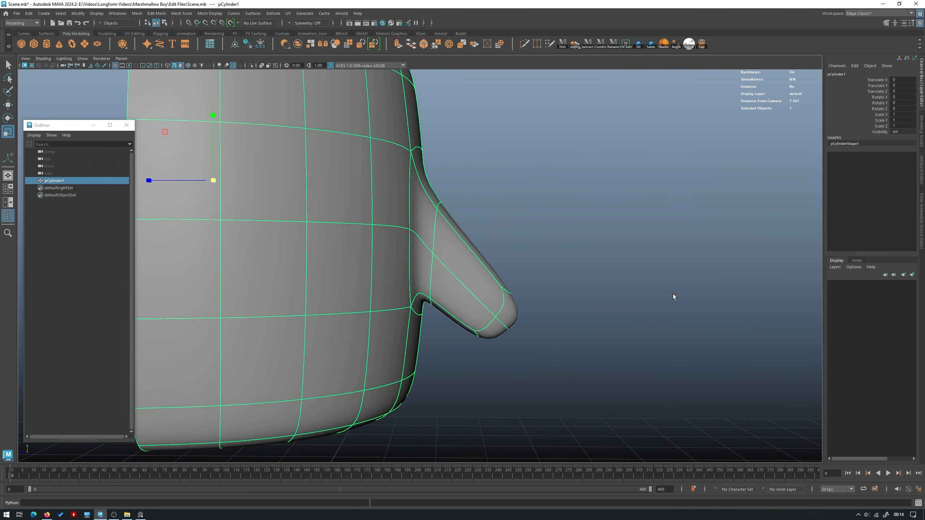
Return to the unsmoothed mesh and reposition the body vertices at the lower corners of the arm's base.
key(1)
alt+right_drag(562, 221, 554, 226)
alt+drag(554, 227, 444, 299)
click(532, 260)
click(436, 292)
key(w)
alt+drag(444, 299, 442, 269)
click(386, 279)
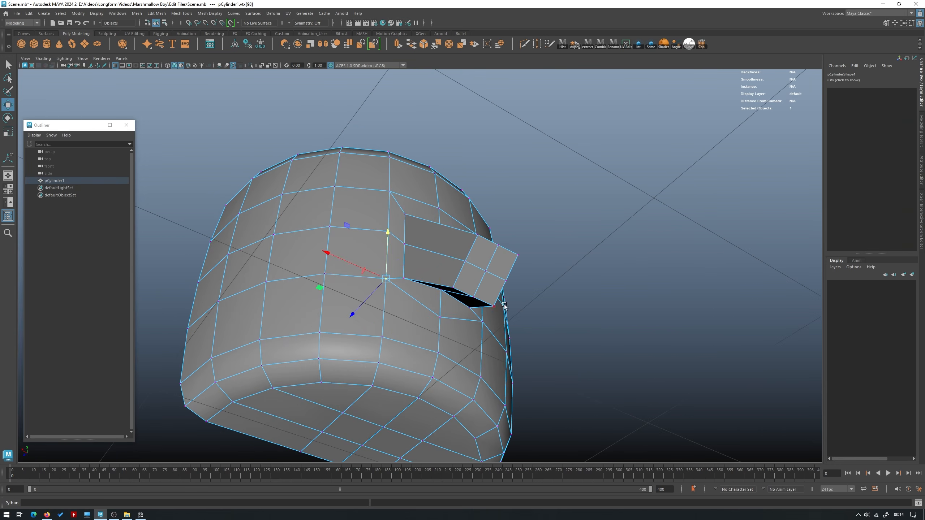
alt+drag(387, 279, 337, 280)
click(502, 294)
alt+drag(502, 295, 516, 241)
Try to insert several edge loops around the arm at once.
right_drag(525, 225, 502, 235)
alt+drag(502, 235, 485, 283)
key(g)
click(443, 342)
key(ctrl+z)
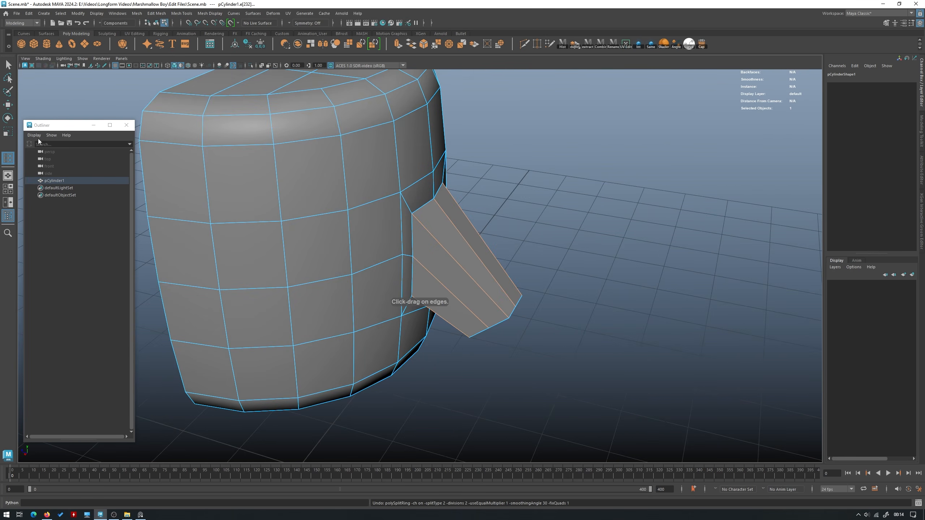
Adjust the Insert Edge Loop tool's settings and insert a single edge loop around the arm.
double_click(8, 159)
click(735, 144)
click(838, 82)
click(484, 294)
alt+drag(583, 276, 521, 312)
key(w)
Select the vertices at the arm's tip and average them to round off the end.
alt+drag(616, 286, 575, 303)
key(F9)
key(4)
drag(509, 387, 354, 346)
alt+drag(368, 328, 463, 262)
key(5)
right_click(471, 254)
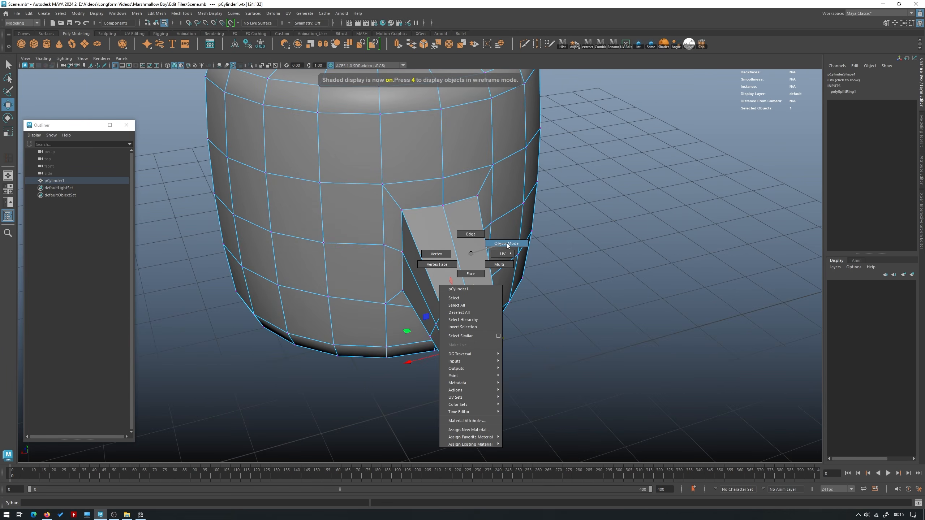
right_drag(508, 246, 509, 245)
alt+drag(460, 255, 507, 230)
key(ctrl+z)
shift+right_click(540, 200)
click(579, 189)
Insert a second edge loop around the arm.
mouse_move(499, 274)
alt+mouse_down()
mouse_move(551, 269)
mouse_move(468, 329)
mouse_move(530, 326)
mouse_move(514, 377)
alt+mouse_up()
key(4)
key(y)
key(5)
click(448, 315)
key(w)
Select the arm's end vertices in wireframe display and average them twice more with 10 iterations.
key(4)
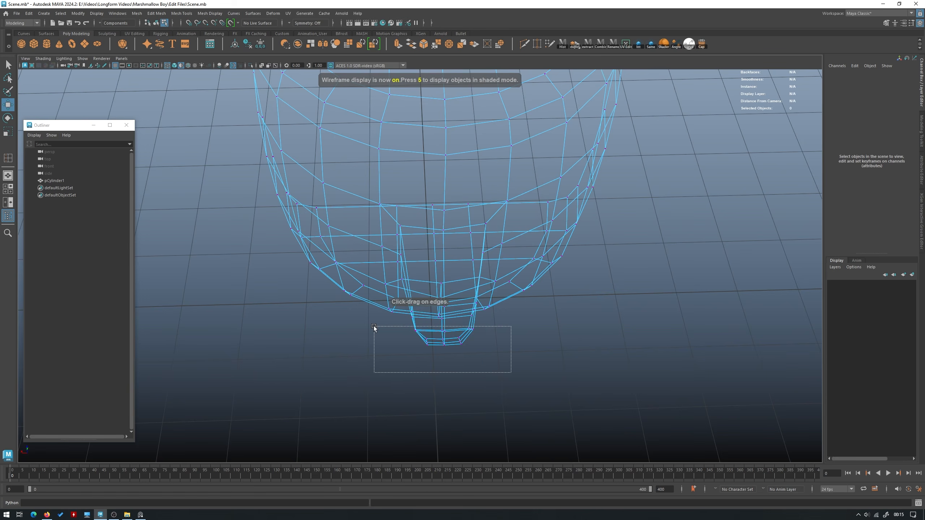
drag(374, 326, 374, 327)
key(g)
key(g)
key(5)
mouse_move(492, 326)
alt+mouse_down()
mouse_move(508, 312)
mouse_move(483, 282)
mouse_move(503, 299)
mouse_move(424, 230)
alt+mouse_up()
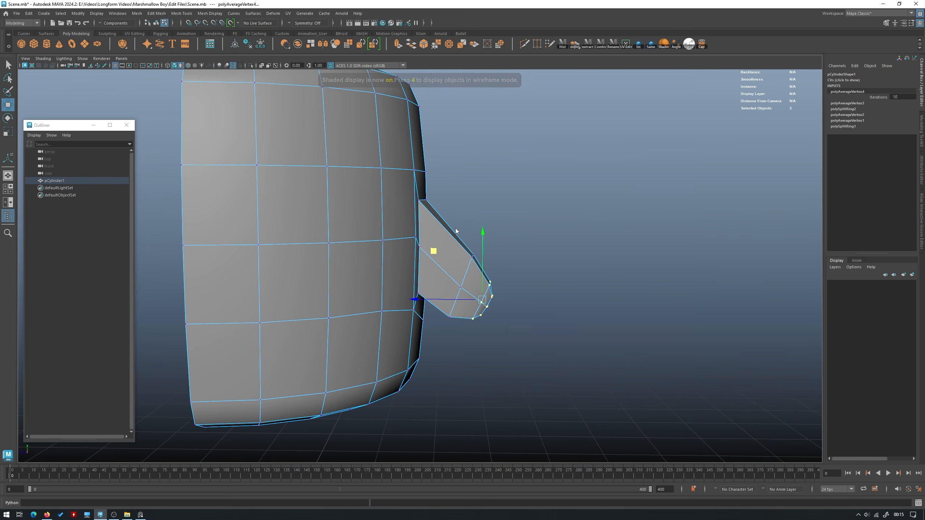
Examine the arm in smooth preview, with the mesh deselected, and return it to unsmoothed display.
right_drag(455, 229, 502, 198)
key(3)
click(502, 199)
alt+drag(502, 198, 477, 268)
click(465, 264)
key(1)
alt+right_drag(476, 268, 513, 266)
Circularize the edge loops around the arm one by one, from the middle of the arm to its tip.
alt+drag(481, 277, 468, 229)
right_drag(468, 229, 467, 200)
alt+drag(468, 201, 480, 239)
double_click(477, 224)
alt+drag(458, 186, 476, 198)
double_click(462, 215)
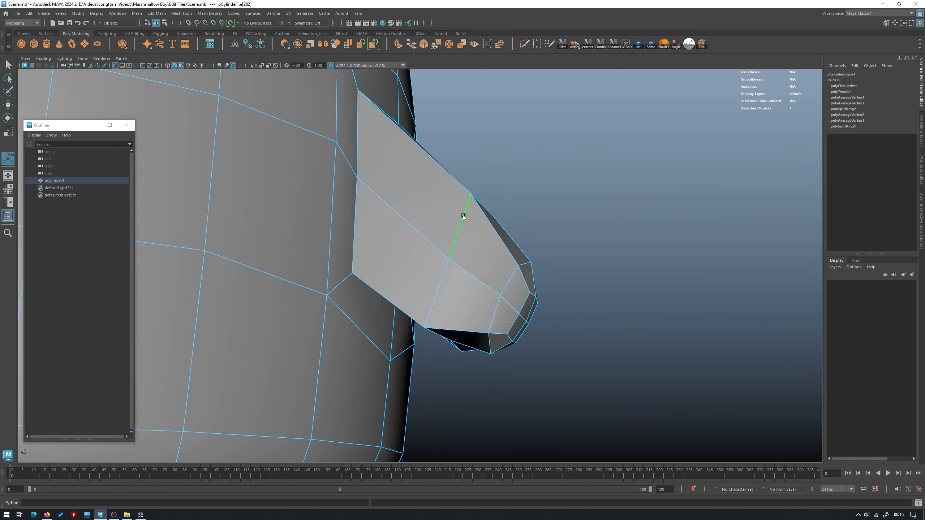
key(g)
alt+drag(536, 232, 482, 277)
double_click(483, 276)
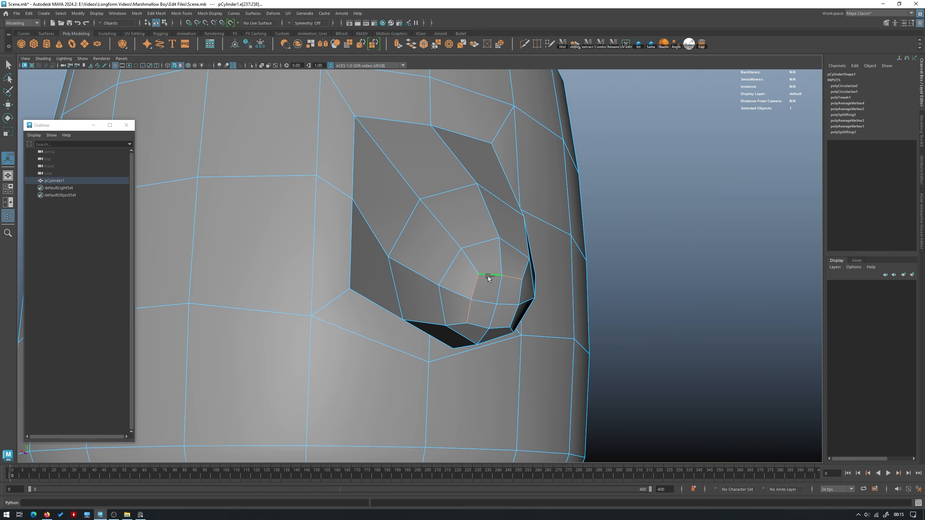
key(g)
alt+drag(371, 244, 398, 277)
key(w)
Examine the body and the circularized arm in smooth preview from several sides, ending in unsmoothed display.
alt+drag(479, 246, 415, 201)
right_drag(416, 202, 460, 186)
key(3)
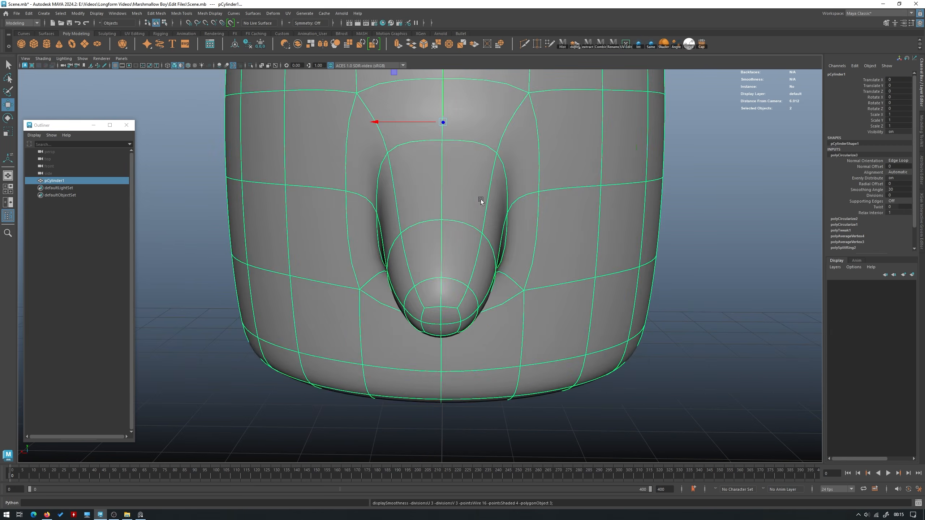
alt+drag(471, 197, 546, 207)
click(650, 221)
alt+drag(444, 226, 527, 233)
alt+drag(590, 230, 562, 226)
alt+right_drag(562, 227, 518, 266)
click(518, 266)
alt+drag(543, 255, 518, 250)
key(1)
Select the vertices at the arm's end in wireframe display, then rotate them and move them lower to adjust the arm's pose.
click(570, 270)
key(4)
drag(594, 392, 437, 177)
drag(417, 130, 418, 130)
key(5)
key(e)
drag(502, 316, 480, 328)
key(w)
middle_drag(391, 222, 394, 251)
key(e)
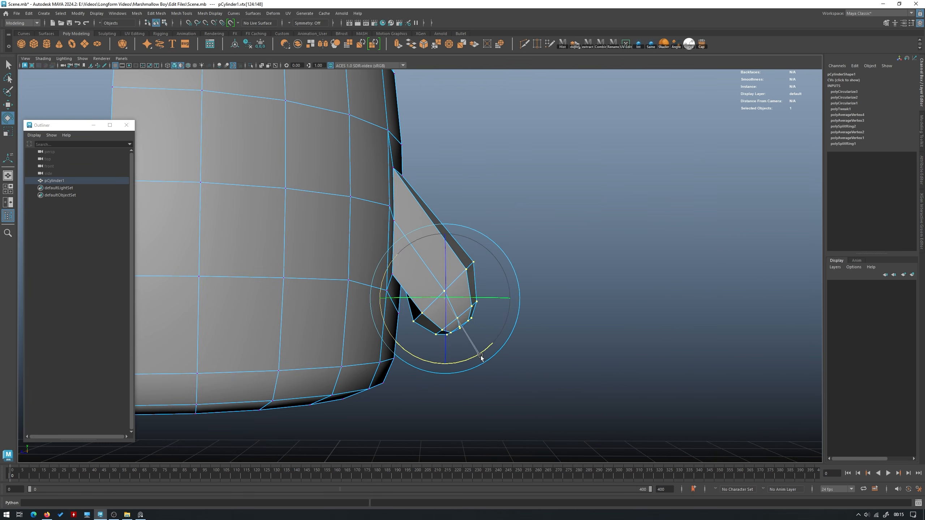
drag(490, 349, 492, 347)
Select a vertex at the lower base of the arm in wireframe display and reposition it.
click(539, 260)
key(4)
alt+drag(510, 261, 430, 275)
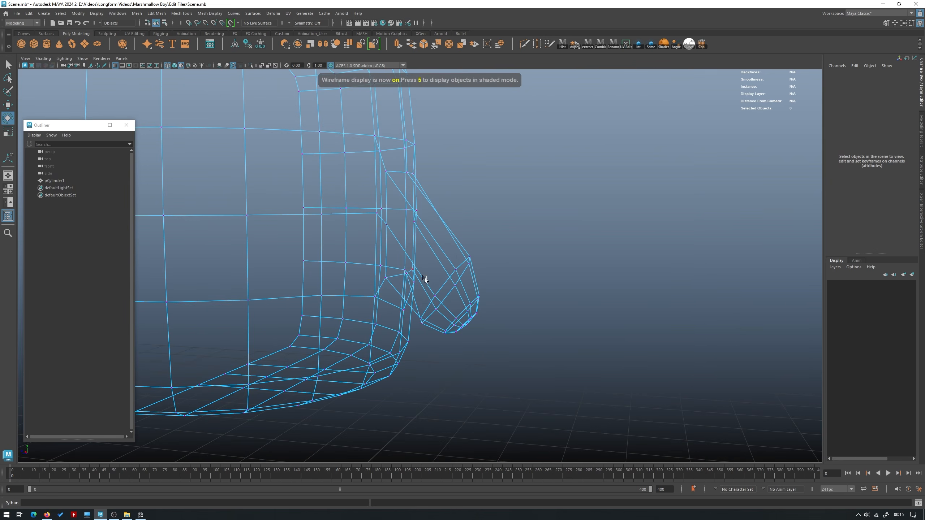
click(406, 275)
key(5)
key(w)
mouse_move(404, 246)
mouse_down()
mouse_move(408, 274)
mouse_move(453, 243)
mouse_up()
Check the reshaped arm in smooth preview and delete the body mesh's construction history.
key(3)
right_drag(455, 242, 405, 201)
click(531, 187)
alt+drag(404, 200, 439, 204)
alt+right_drag(439, 204, 388, 234)
alt+drag(388, 235, 358, 233)
click(418, 242)
key(alt+shift+d)
click(492, 221)
Turn off smooth preview and nudge a single vertex on the arm slightly.
alt+right_drag(492, 221, 611, 322)
alt+drag(611, 322, 528, 302)
click(462, 288)
key(1)
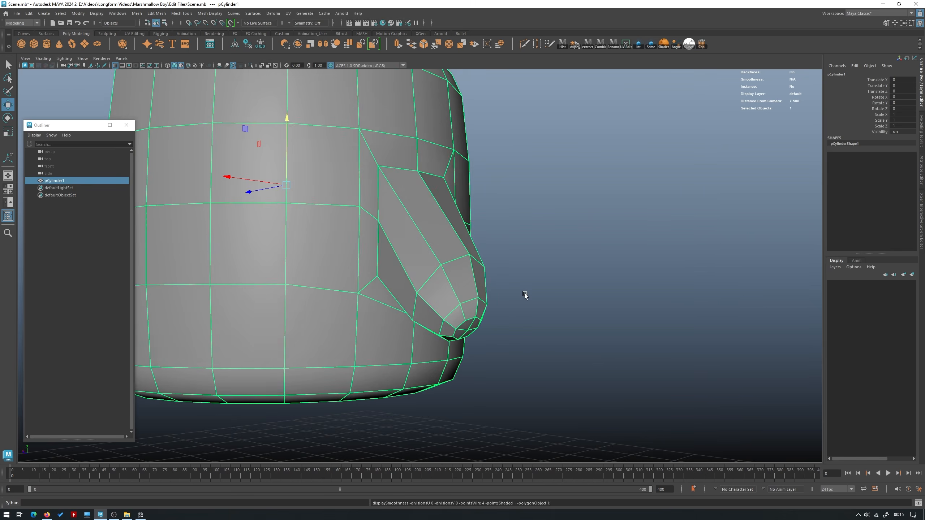
alt+drag(583, 317, 557, 324)
alt+middle_drag(557, 324, 555, 291)
alt+right_drag(556, 291, 626, 328)
right_drag(510, 308, 470, 306)
click(468, 307)
alt+drag(468, 308, 464, 269)
alt+drag(464, 269, 548, 260)
middle_drag(548, 259, 546, 259)
Inspect the smoothed arm and body from the front and side, and restore the unsmoothed mesh.
key(3)
mouse_move(550, 254)
right_down()
mouse_move(590, 217)
mouse_move(558, 242)
right_up()
click(590, 216)
alt+drag(557, 242, 435, 233)
scroll(553, 291, up, 6)
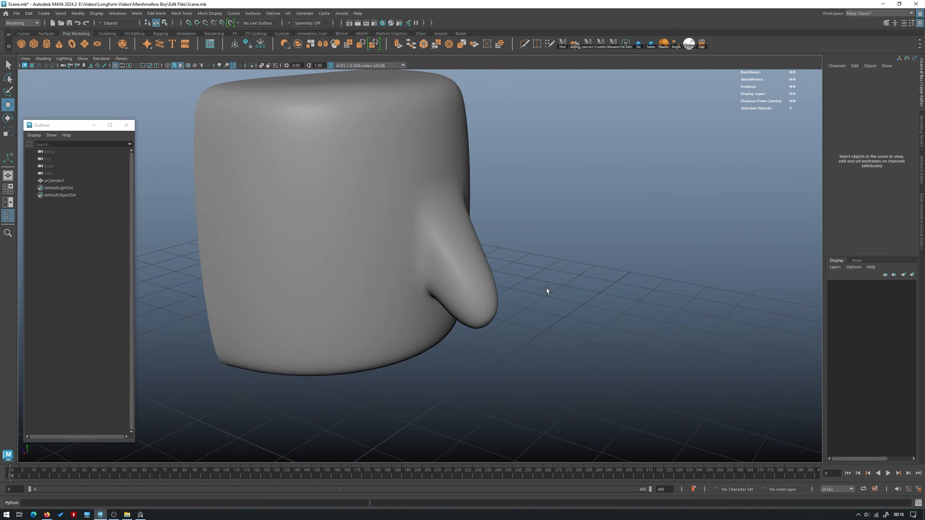
click(477, 254)
key(1)
Select the edge loop around the arm's base and circularize it with Alignment set to Surface (per-vertex).
alt+drag(477, 254, 469, 242)
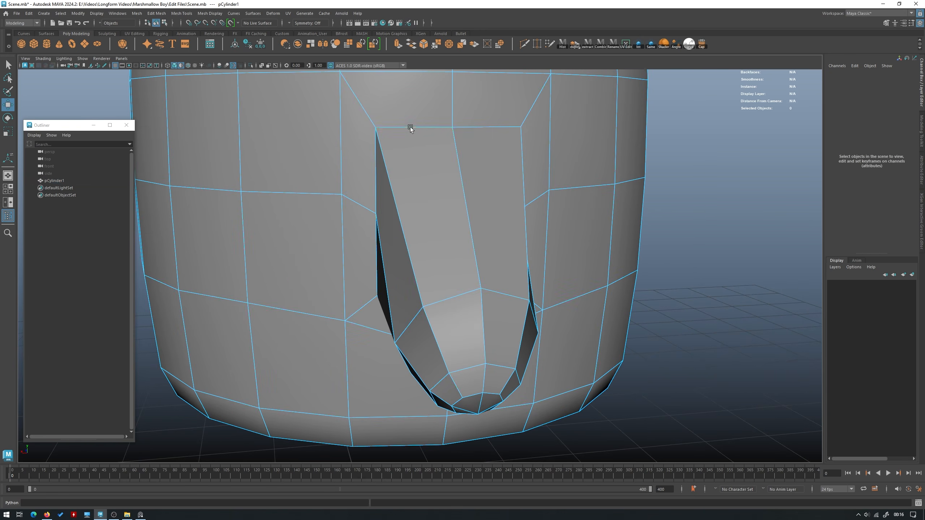
double_click(412, 127)
mouse_move(438, 187)
alt+mouse_down()
mouse_move(438, 134)
mouse_move(454, 182)
alt+mouse_up()
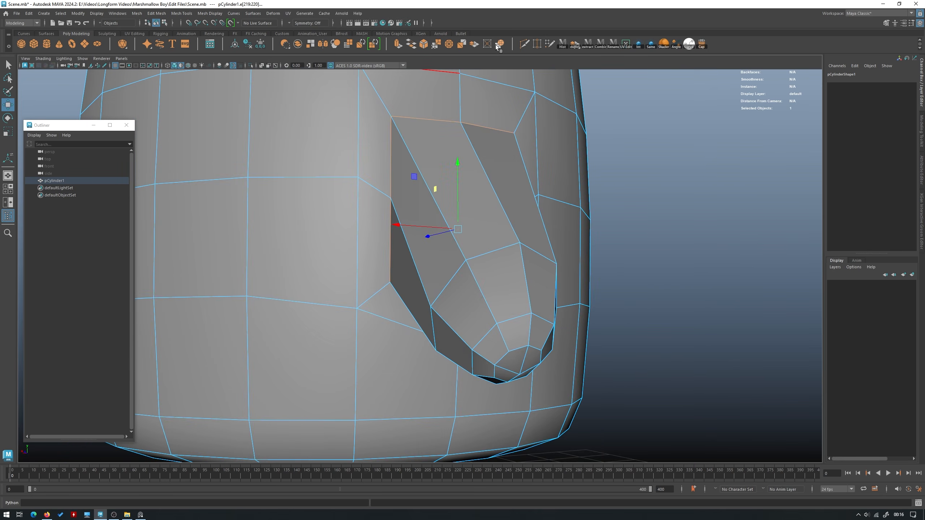
click(449, 43)
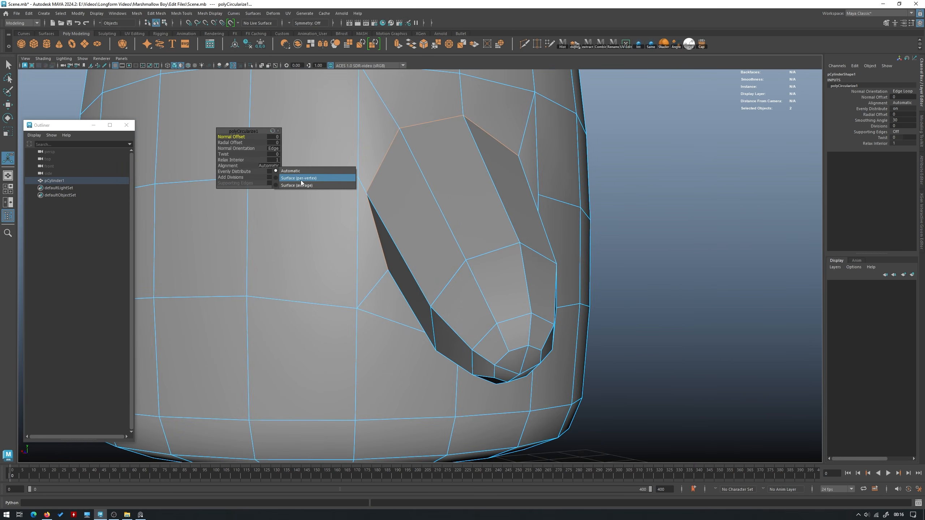
click(303, 179)
Inspect the circularized arm joint in smooth preview from several sides and save the scene.
alt+drag(303, 179, 427, 164)
right_drag(419, 145, 433, 133)
key(3)
click(507, 170)
scroll(502, 172, down, 5)
alt+drag(458, 182, 536, 215)
click(409, 235)
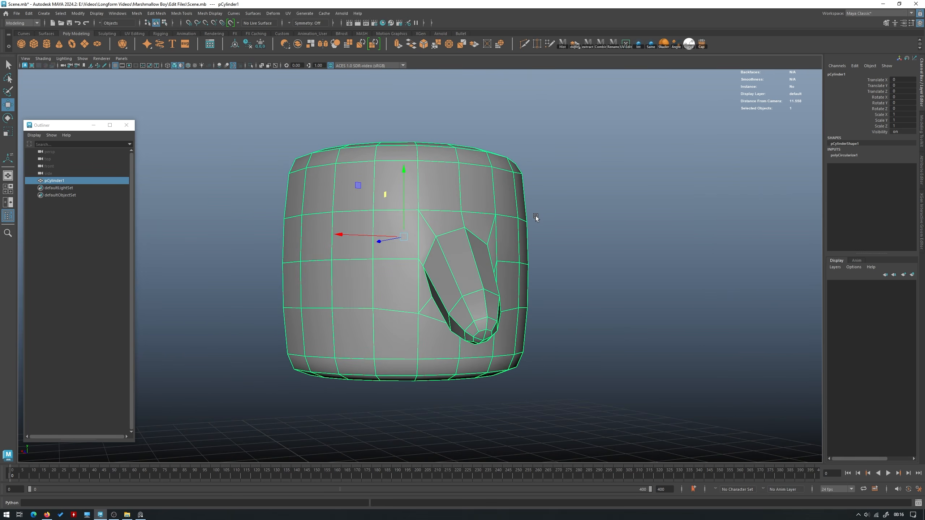
key(3)
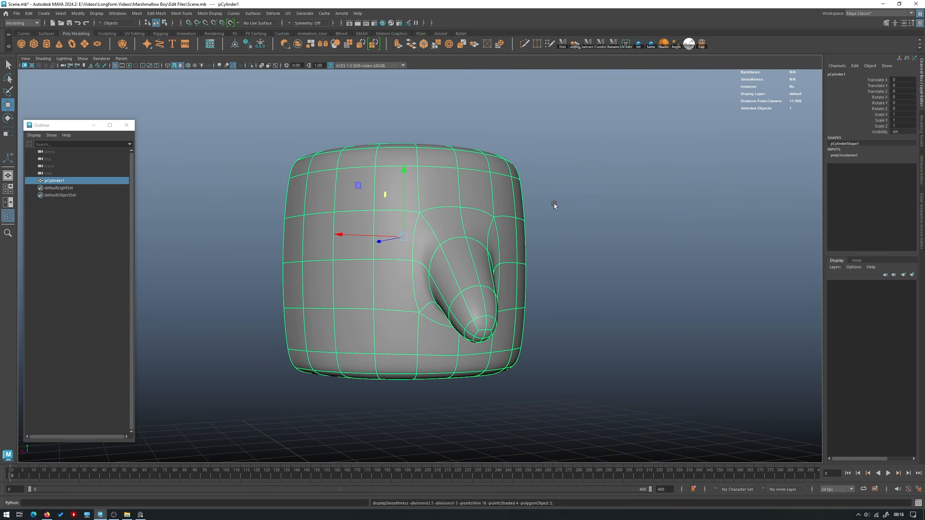
alt+drag(553, 204, 423, 217)
click(600, 227)
click(422, 217)
key(f)
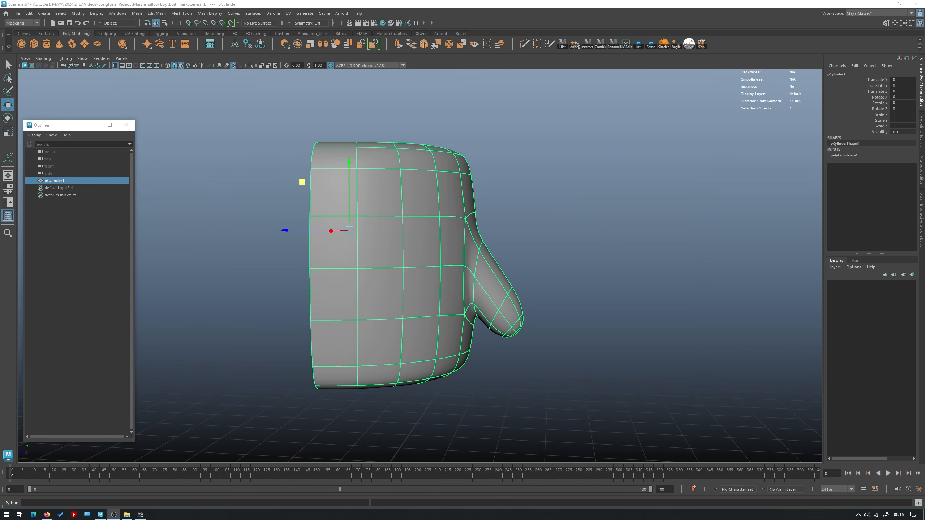
alt+drag(585, 240, 665, 255)
key(ctrl+s)
Examine the vertex at the top of the arm's base from above and check the joint again in smooth preview.
click(632, 272)
click(520, 273)
key(F9)
click(407, 271)
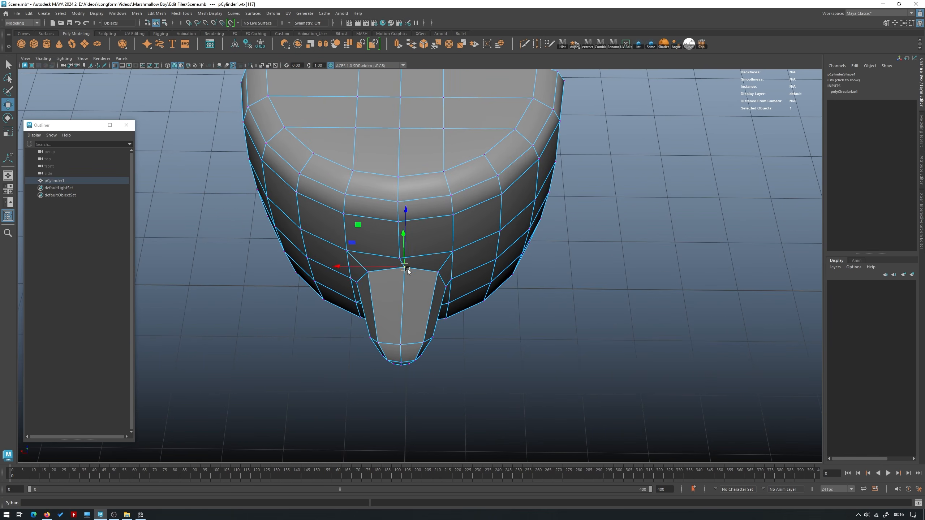
alt+drag(429, 306, 470, 219)
right_drag(413, 207, 442, 192)
key(3)
click(501, 207)
alt+drag(502, 207, 591, 206)
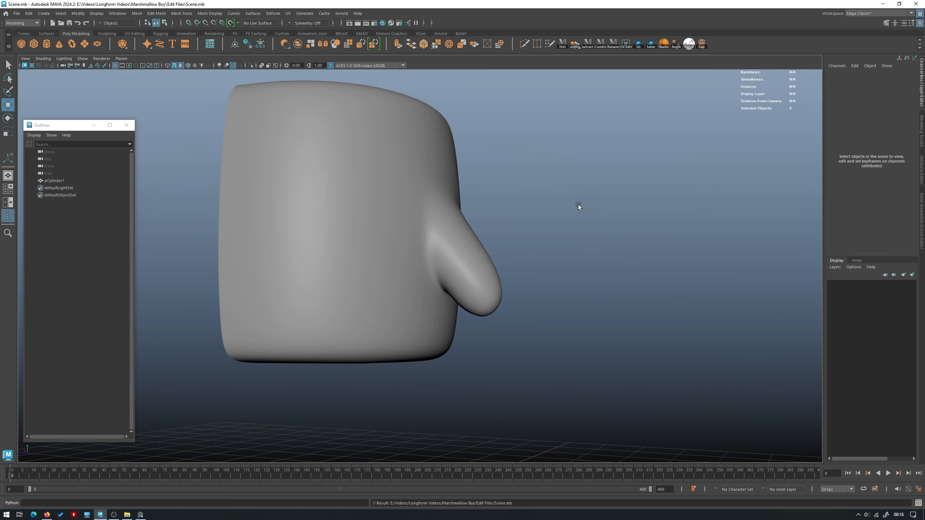
Return the body mesh to unsmoothed display and delete its construction history.
alt+right_drag(591, 206, 350, 233)
alt+drag(350, 233, 383, 238)
alt+middle_drag(382, 239, 444, 251)
alt+right_drag(444, 252, 503, 299)
alt+middle_drag(503, 299, 474, 254)
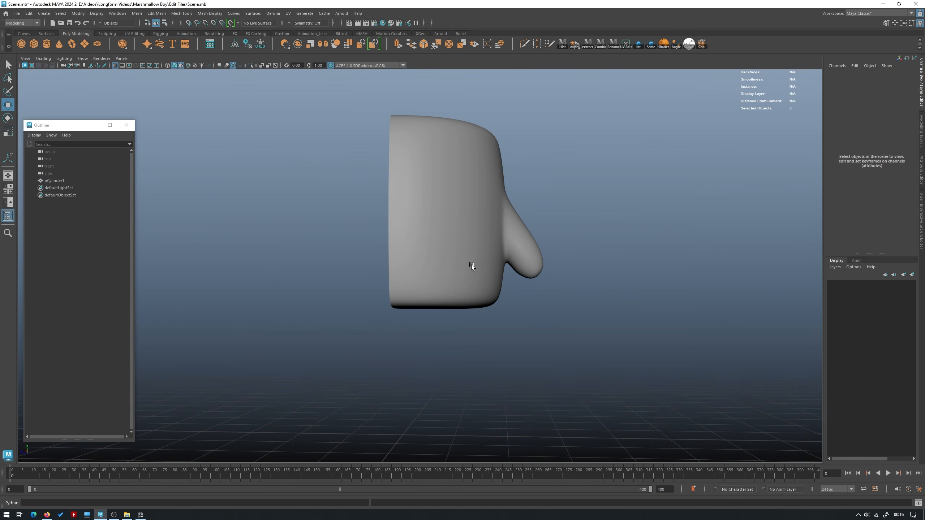
click(471, 265)
alt+drag(472, 266, 486, 287)
key(1)
key(alt+shift+d)
alt+drag(490, 227, 488, 199)
right_drag(488, 199, 483, 220)
alt+drag(484, 220, 482, 196)
alt+right_drag(482, 197, 513, 304)
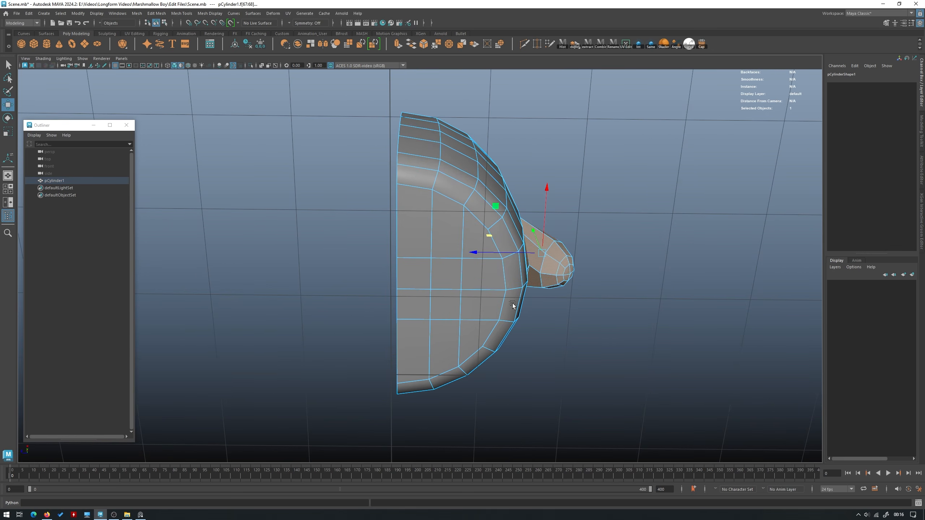
alt+drag(475, 268, 437, 288)
shift+click(442, 291)
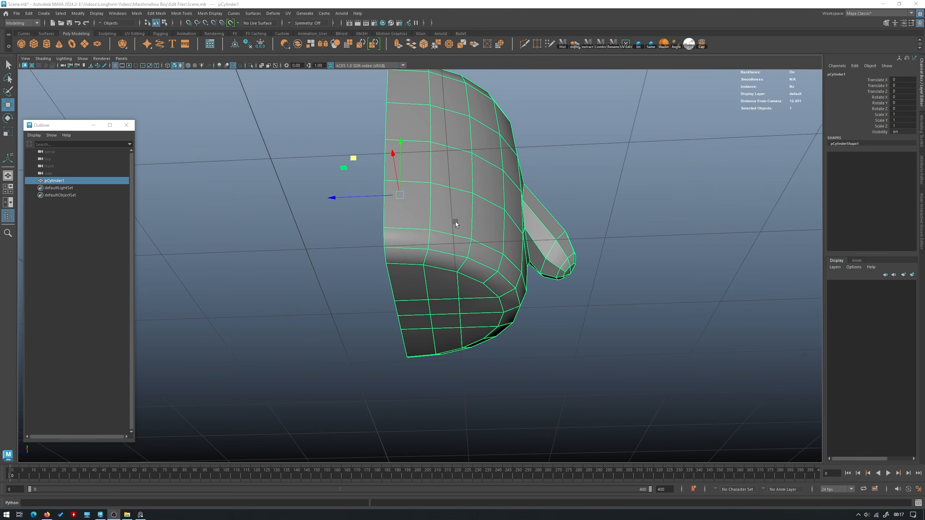
Extrude the four faces on the body's underside downward and scale the end to form a tapered leg.
alt+drag(455, 221, 467, 232)
right_drag(465, 231, 461, 255)
alt+drag(439, 316, 509, 219)
shift+right_click(514, 205)
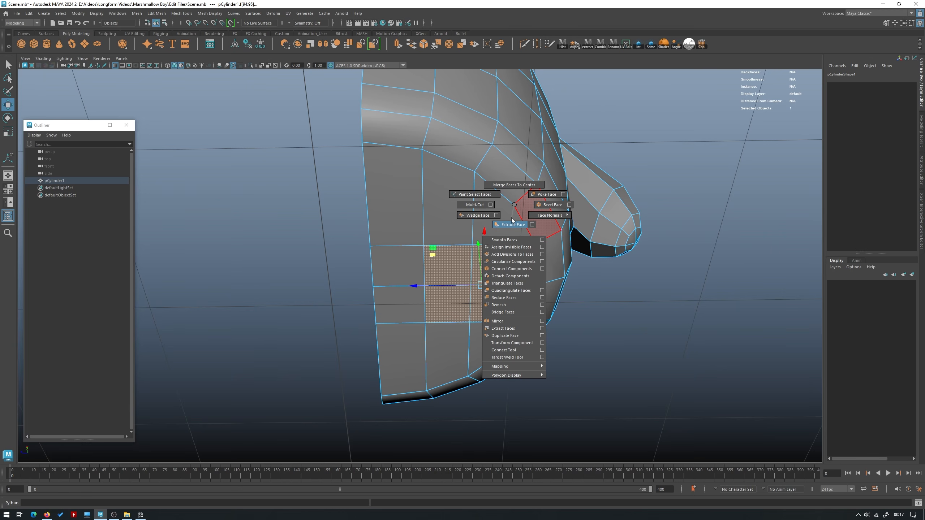
click(512, 217)
alt+drag(511, 217, 484, 254)
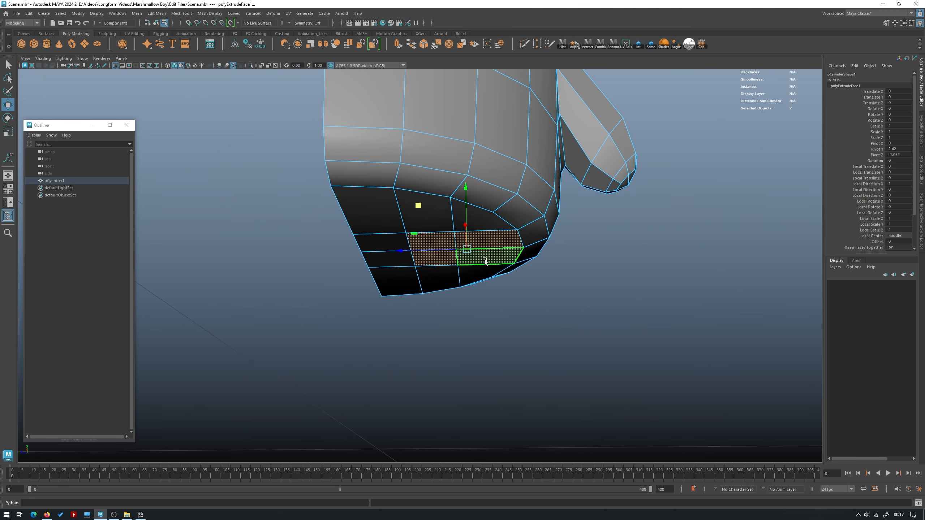
alt+drag(470, 209, 602, 164)
key(r)
key(w)
alt+drag(592, 98, 443, 205)
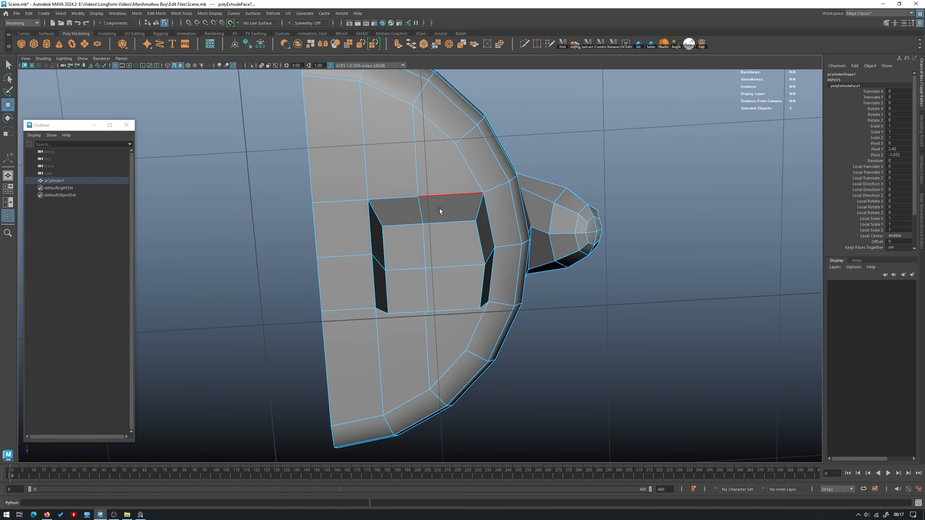
Select the vertices at the leg's lower end and circularize them.
double_click(422, 230)
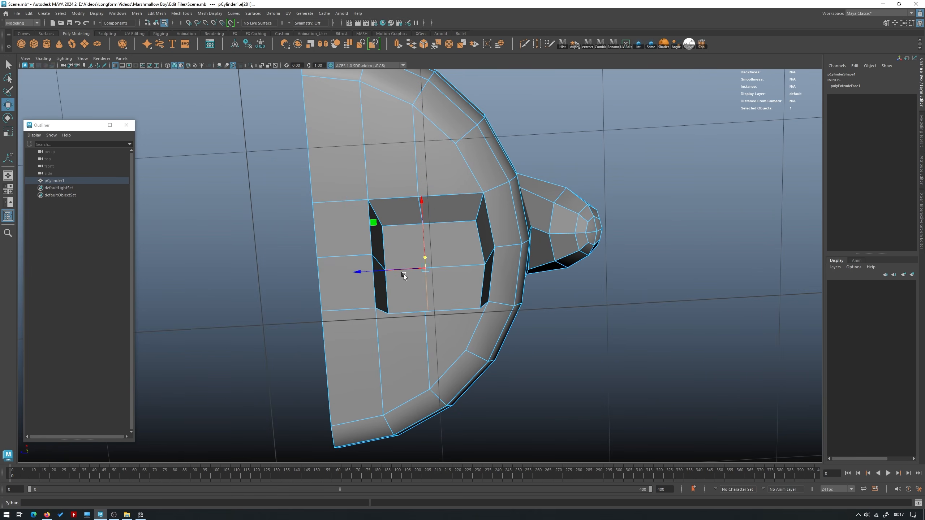
alt+drag(411, 269, 431, 266)
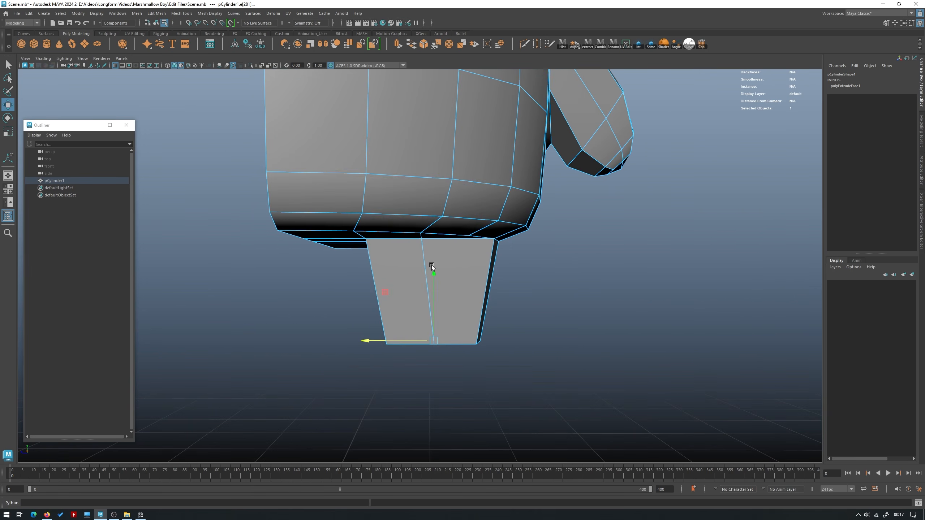
right_drag(414, 267, 406, 266)
mouse_move(517, 372)
mouse_down()
mouse_move(268, 309)
mouse_move(277, 251)
mouse_up()
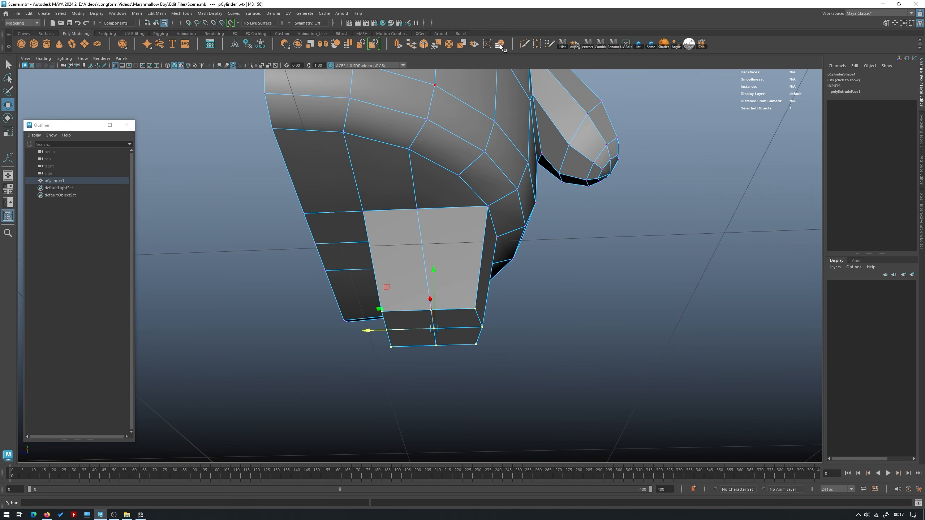
key(g)
alt+drag(459, 272, 463, 310)
key(w)
Examine the new leg in smooth preview from below and around the body.
right_drag(459, 264, 489, 252)
key(3)
click(581, 239)
alt+drag(582, 239, 338, 230)
alt+drag(502, 259, 380, 237)
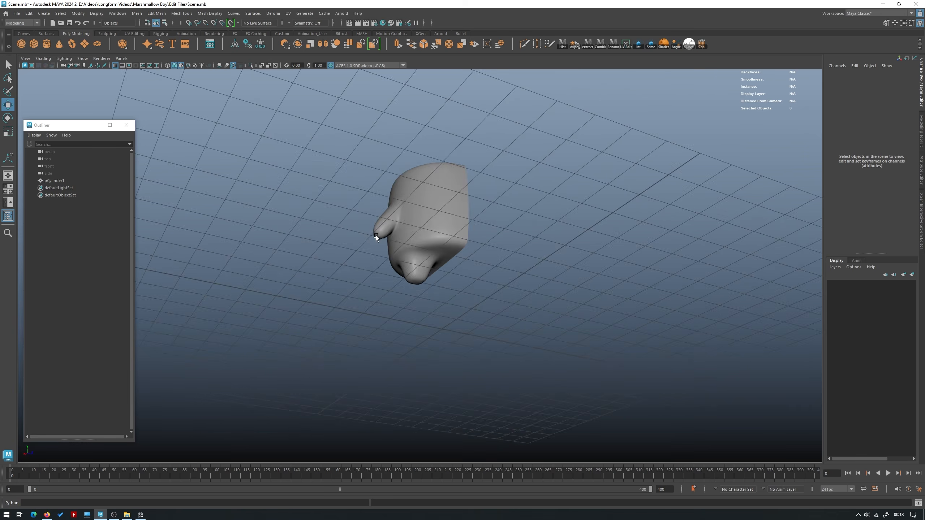
alt+right_drag(381, 236, 570, 302)
click(455, 240)
Insert an edge loop around the leg near its joint with the unsmoothed body.
key(1)
alt+drag(452, 237, 419, 266)
shift+right_drag(419, 265, 344, 233)
click(339, 246)
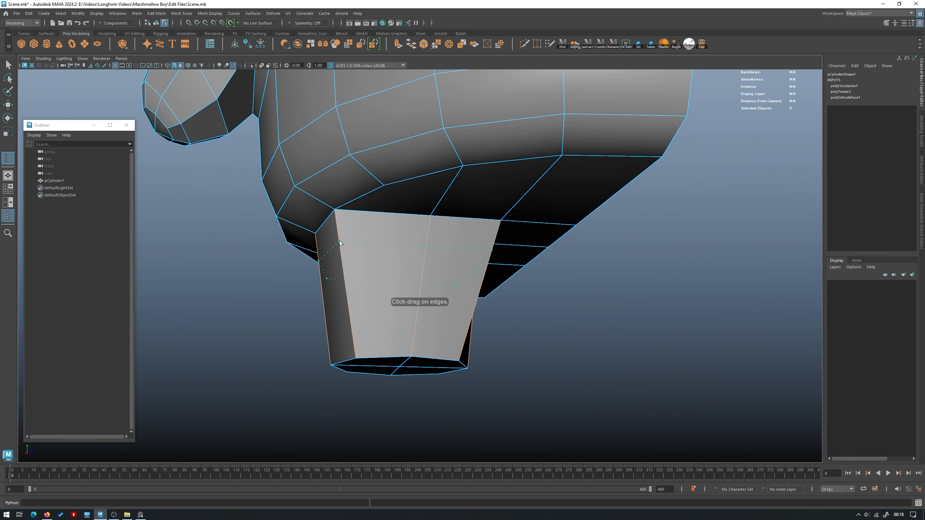
key(w)
Check the body and leg in smooth preview and save the scene.
alt+drag(370, 207, 358, 221)
right_drag(359, 221, 398, 169)
key(3)
click(546, 263)
alt+right_drag(546, 263, 466, 255)
alt+drag(467, 255, 539, 261)
alt+right_drag(539, 260, 461, 254)
key(ctrl+s)
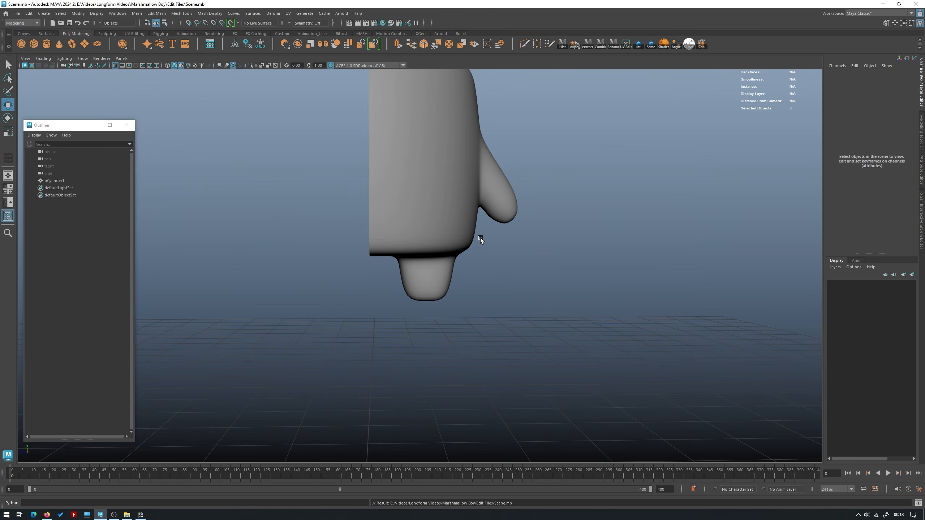
Select the edge loop where the leg meets the unsmoothed body's underside and circularize it.
alt+drag(458, 249, 449, 246)
alt+right_drag(450, 246, 490, 229)
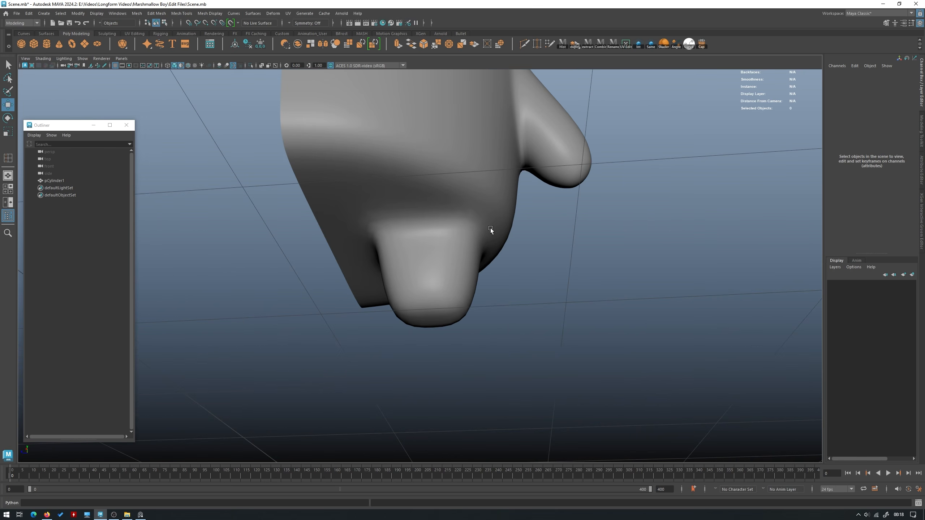
click(428, 250)
key(1)
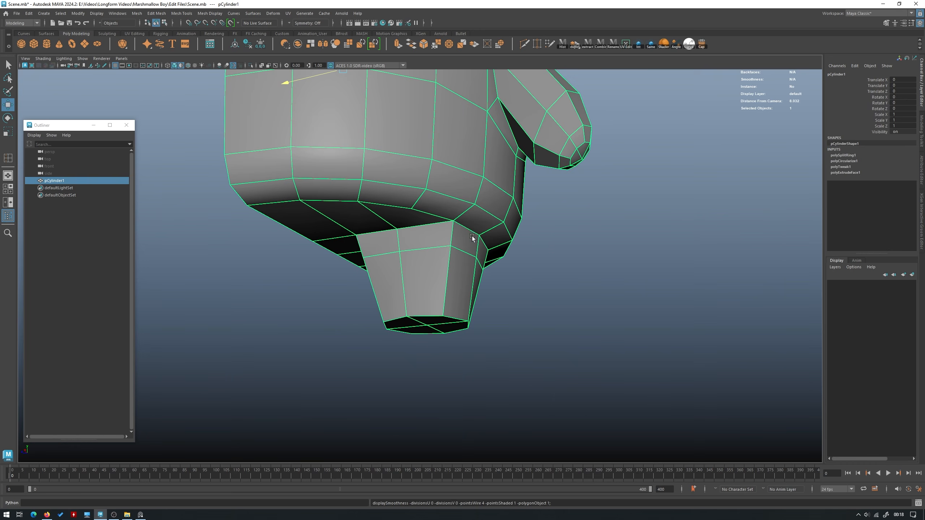
scroll(459, 226, up, 3)
alt+drag(459, 225, 521, 227)
right_drag(494, 225, 489, 156)
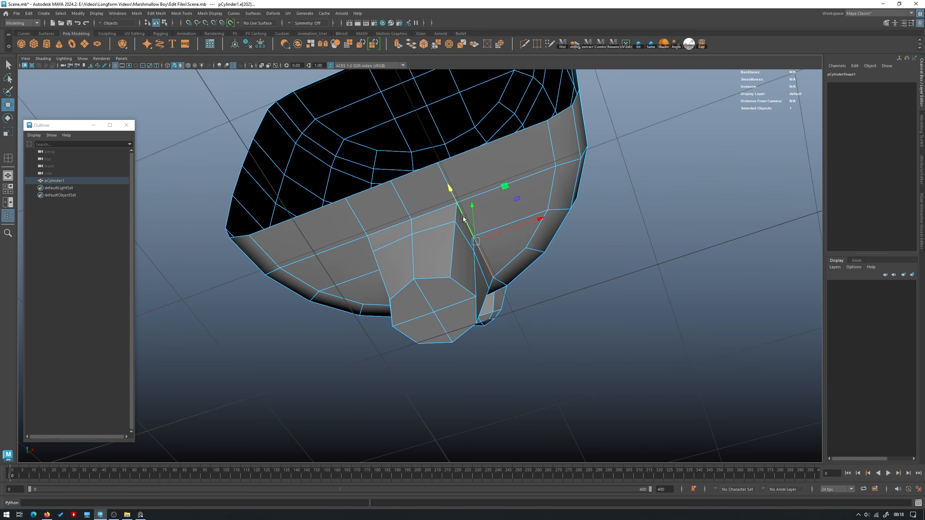
alt+drag(490, 205, 513, 208)
shift+double_click(451, 219)
key(q)
alt+drag(423, 228, 509, 233)
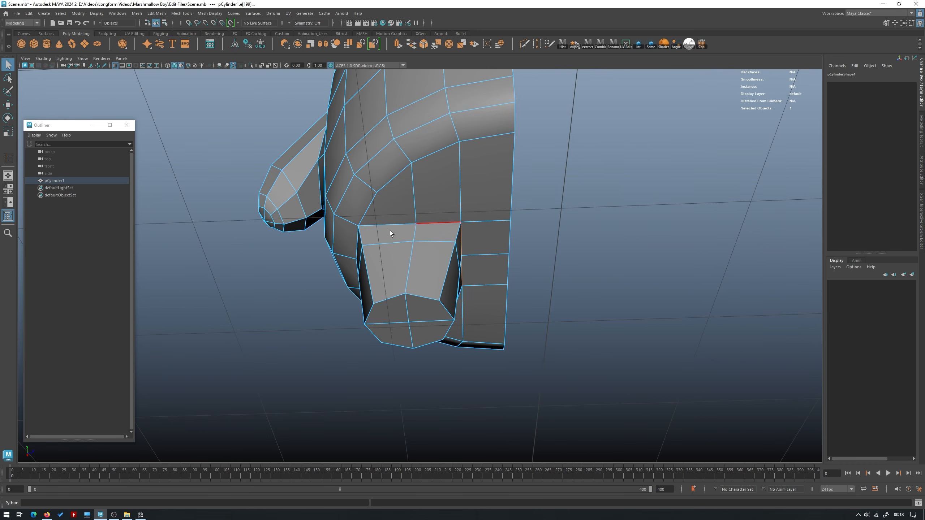
alt+drag(402, 230, 393, 215)
shift+double_click(394, 214)
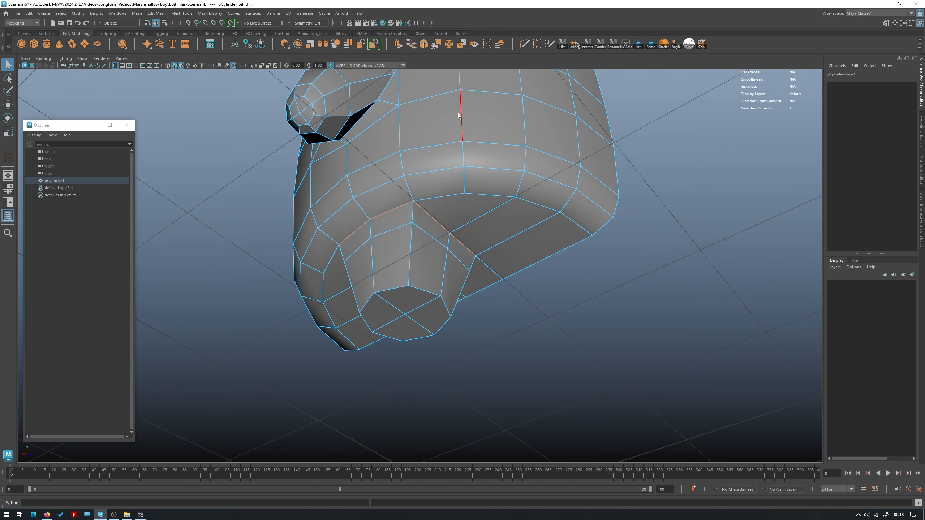
click(495, 48)
Return to object selection, delete the body's construction history and turn on smooth preview.
alt+drag(427, 177, 442, 212)
key(w)
right_drag(442, 213, 484, 182)
key(alt+shift+d)
key(3)
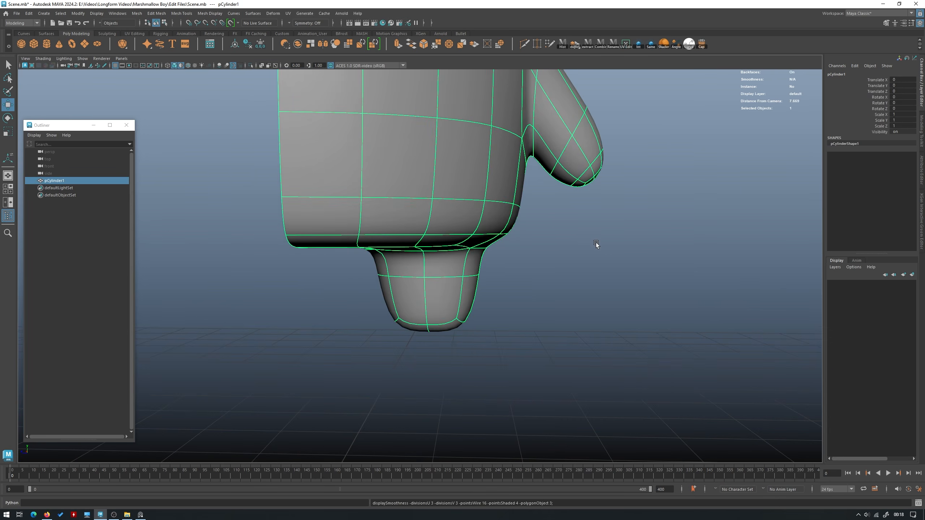
Check the leg's joint on the smoothed body and save the scene.
click(589, 240)
scroll(588, 233, down, 3)
alt+drag(588, 230, 536, 277)
click(450, 274)
alt+drag(450, 271, 510, 292)
key(ctrl+s)
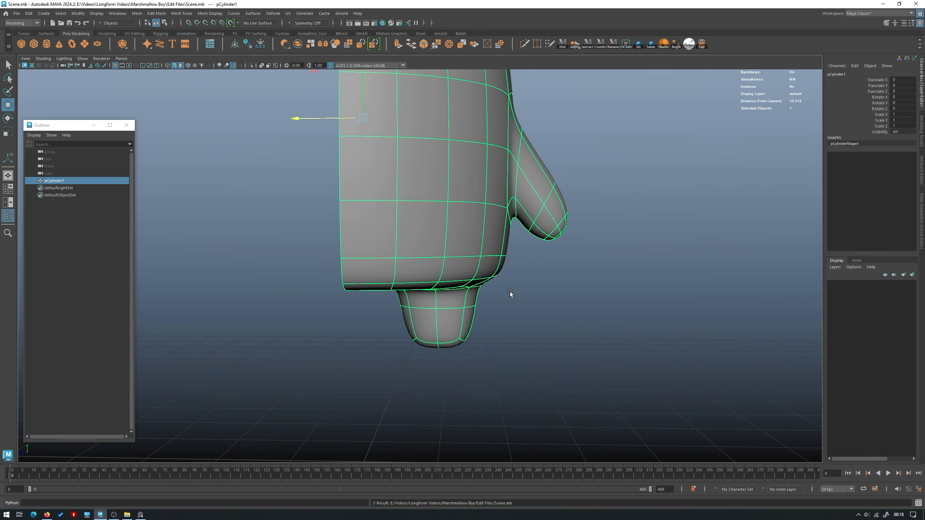
Examine the smoothed leg and its transition into the body up close and from several angles.
click(489, 287)
alt+right_drag(488, 286, 264, 285)
alt+drag(265, 285, 411, 225)
alt+right_drag(412, 226, 757, 368)
click(481, 203)
alt+drag(481, 203, 568, 254)
alt+right_drag(568, 254, 510, 233)
alt+drag(509, 233, 538, 257)
click(553, 269)
alt+right_drag(565, 279, 597, 311)
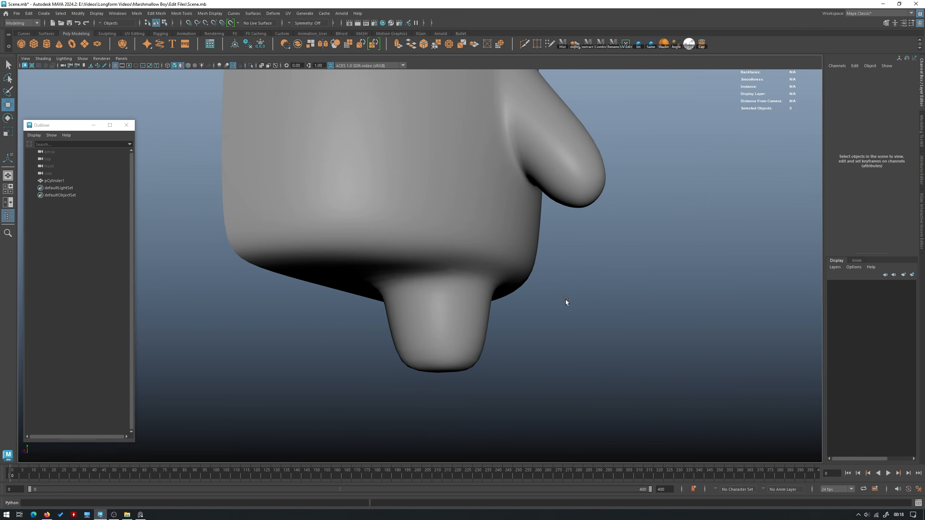
Insert an edge loop around the lower part of the leg on the unsmoothed body.
alt+drag(565, 302, 587, 328)
click(460, 325)
key(1)
right_drag(660, 285, 616, 285)
alt+drag(509, 321, 543, 342)
key(4)
drag(570, 387, 381, 339)
alt+drag(455, 338, 472, 330)
key(5)
key(g)
click(448, 330)
Average the vertices at the leg's lower end and raise the selected leg vertices slightly.
key(w)
right_drag(613, 340, 567, 341)
key(4)
drag(505, 381, 330, 347)
key(5)
shift+right_drag(477, 279, 509, 266)
key(g)
drag(529, 338, 332, 320)
drag(443, 311, 443, 302)
Select the vertices at the tip of the leg and circularize them.
mouse_move(464, 353)
alt+mouse_down()
mouse_move(464, 342)
mouse_move(464, 354)
alt+mouse_up()
drag(530, 369, 372, 341)
alt+drag(449, 343, 430, 336)
click(505, 48)
alt+drag(447, 277, 457, 273)
key(w)
click(542, 336)
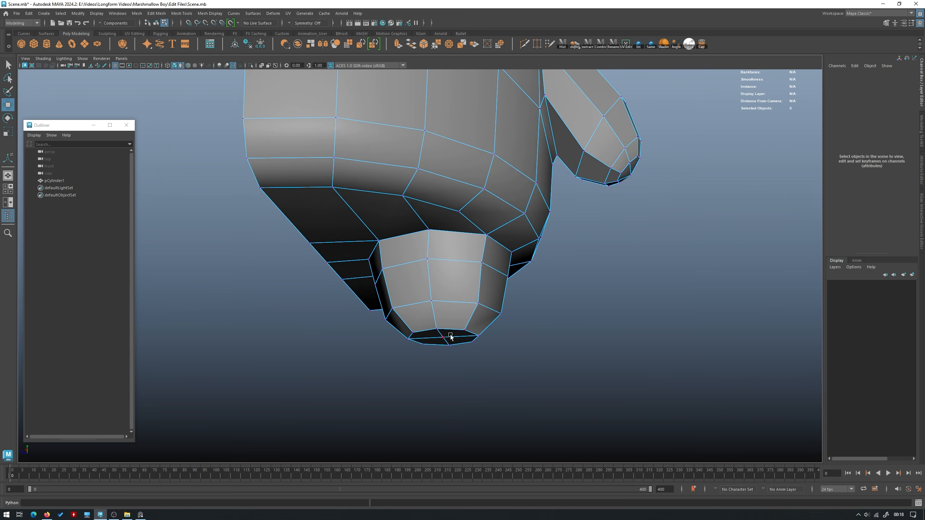
Examine the rounder leg in smooth preview from the character's side and at a distance.
key(F8)
key(3)
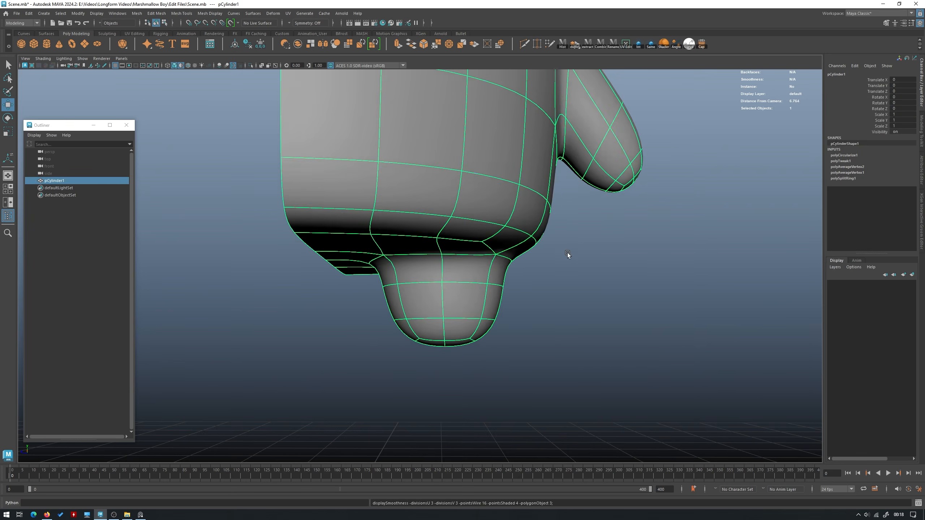
click(548, 256)
scroll(499, 273, down, 10)
alt+right_drag(460, 251, 546, 279)
alt+drag(557, 279, 467, 278)
alt+middle_drag(467, 277, 473, 307)
alt+drag(467, 310, 474, 312)
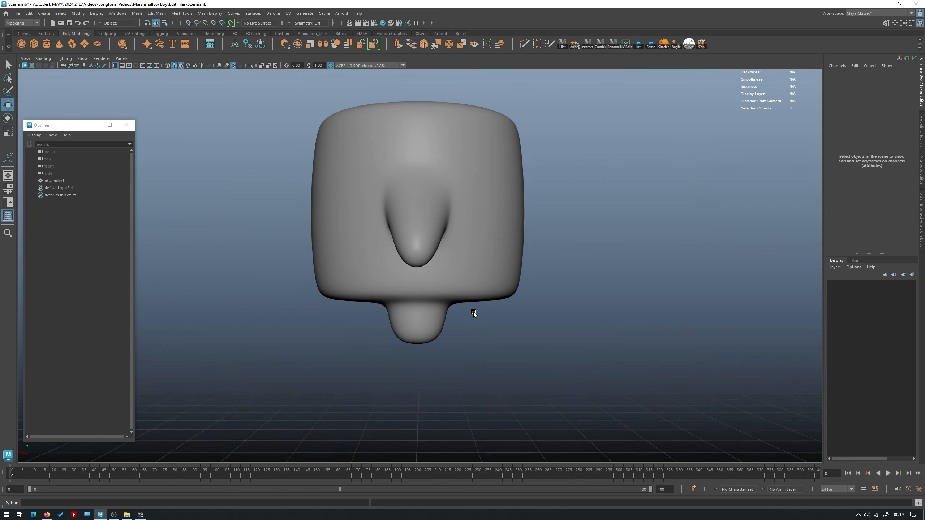
alt+right_drag(473, 311, 403, 279)
mouse_move(403, 279)
alt+mouse_down()
mouse_move(440, 277)
mouse_move(388, 271)
alt+mouse_up()
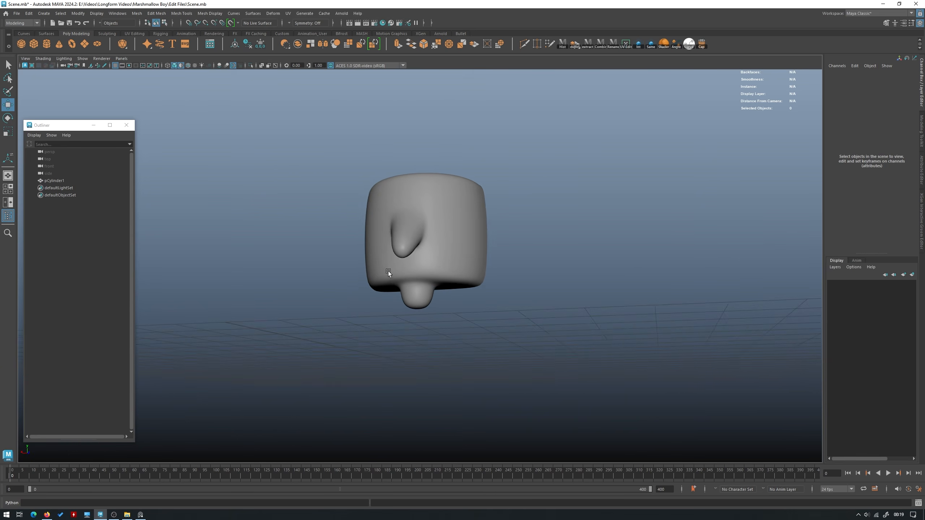
Select the edge loop at the base of the unsmoothed leg and scale it.
alt+right_drag(388, 271, 542, 319)
click(517, 306)
key(1)
alt+drag(444, 304, 437, 271)
alt+right_drag(462, 279, 539, 302)
right_drag(492, 255, 476, 187)
key(q)
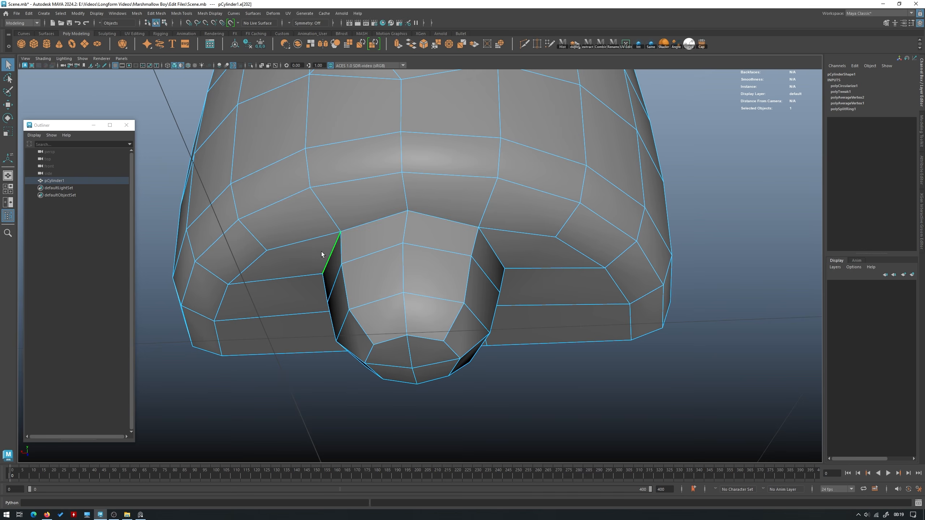
alt+drag(365, 217, 433, 245)
alt+drag(377, 244, 396, 285)
shift+double_click(397, 285)
alt+drag(511, 290, 499, 355)
key(w)
key(r)
Select the edge loop on the upper part of the leg and adjust its position and scale.
double_click(486, 334)
key(w)
drag(474, 316, 504, 351)
key(r)
key(e)
key(w)
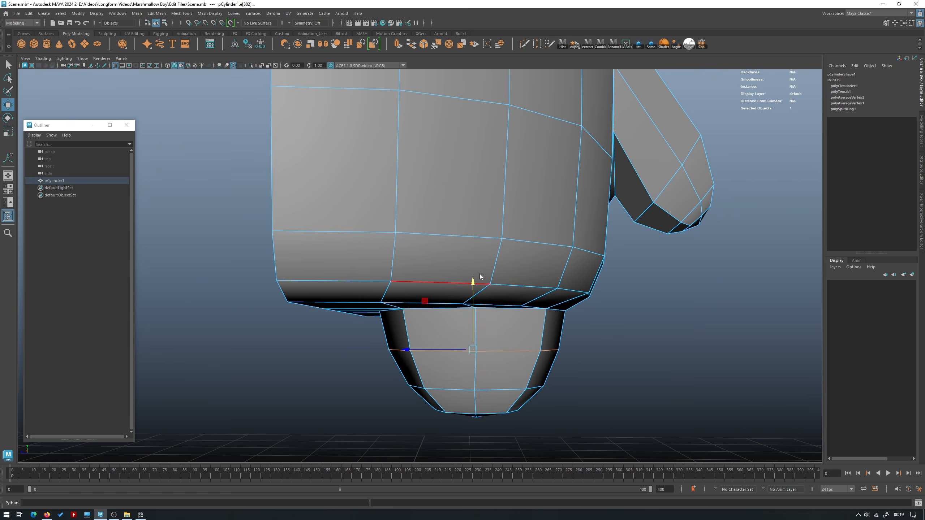
Examine the reshaped leg's proportions against the body and arm in smooth preview.
right_drag(480, 275, 510, 261)
key(3)
click(667, 278)
alt+right_drag(667, 277, 531, 264)
alt+drag(531, 263, 417, 267)
alt+right_drag(460, 266, 438, 265)
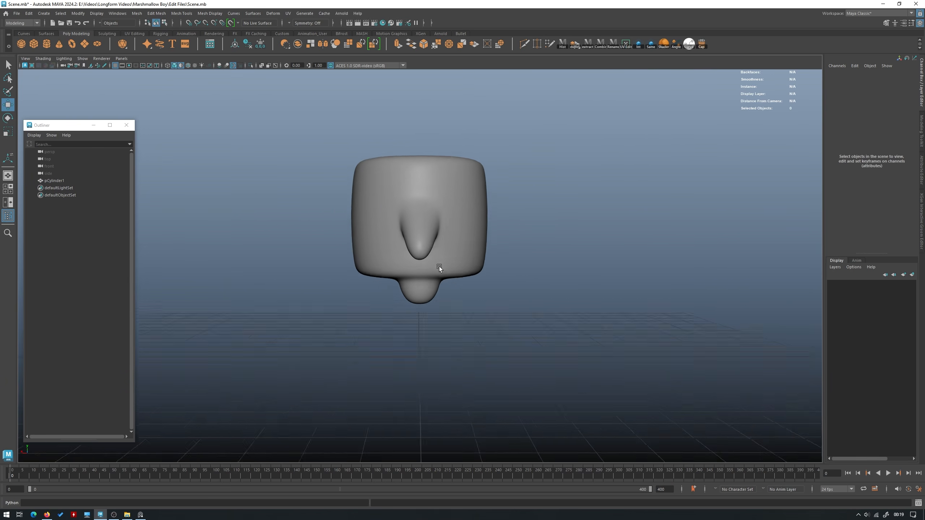
alt+drag(438, 265, 495, 266)
alt+middle_drag(496, 266, 535, 313)
alt+right_drag(535, 313, 559, 321)
alt+drag(559, 322, 583, 320)
Select the half body and delete its construction history.
click(473, 279)
alt+middle_drag(553, 320, 510, 286)
alt+right_drag(510, 286, 552, 292)
key(alt+shift+d)
alt+middle_drag(464, 254, 505, 269)
mouse_move(506, 269)
alt+mouse_down()
mouse_move(521, 295)
mouse_move(508, 285)
alt+mouse_up()
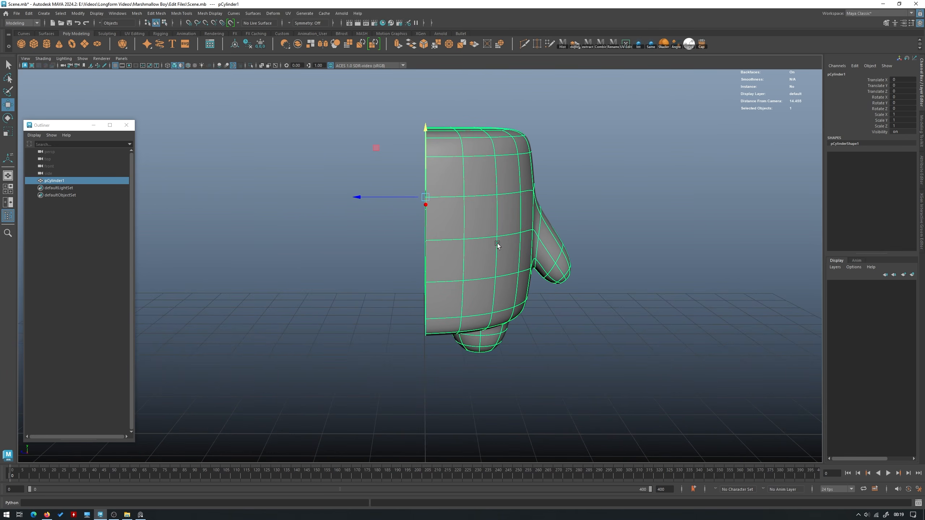
Duplicate the half body and mirror the copy by setting its Scale Z to -1.
key(ctrl+d)
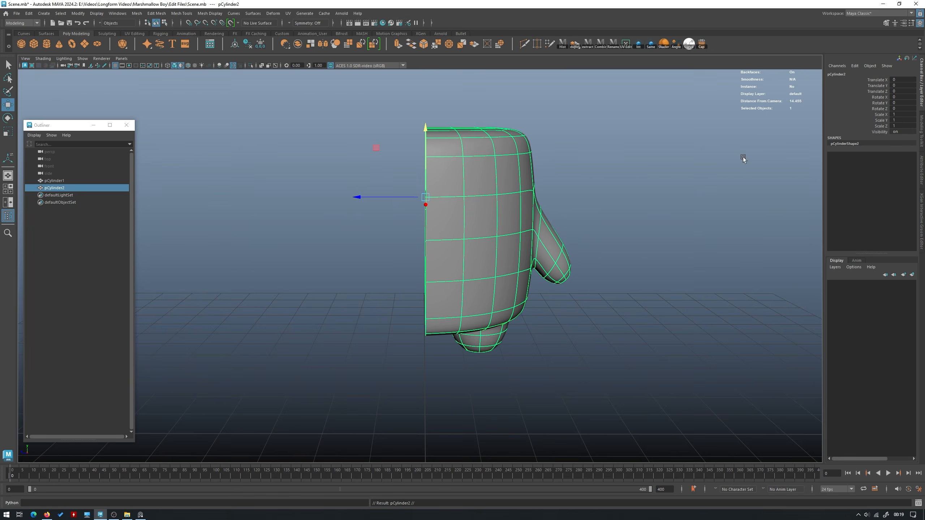
double_click(896, 126)
text(-1)
key(Return)
click(674, 226)
alt+drag(674, 226, 678, 218)
alt+right_drag(678, 218, 601, 335)
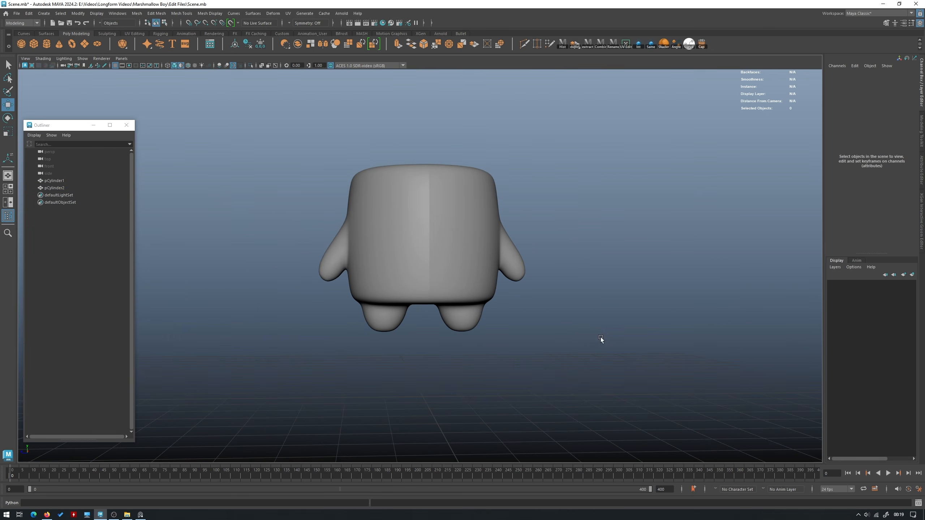
Select both body halves and combine them into one mesh.
drag(601, 335, 351, 150)
key(f)
click(604, 42)
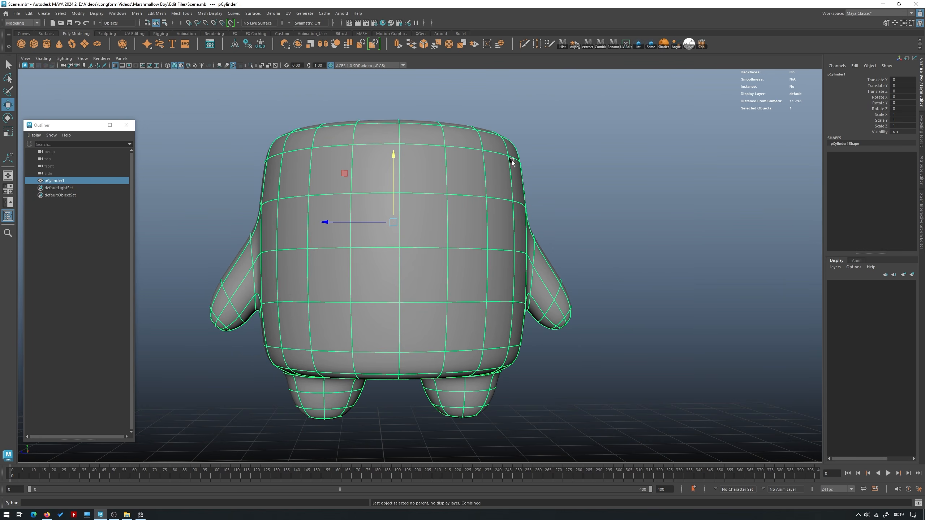
Merge the combined body's vertices along the center seam and delete its construction history.
key(1)
key(space)
click(533, 181)
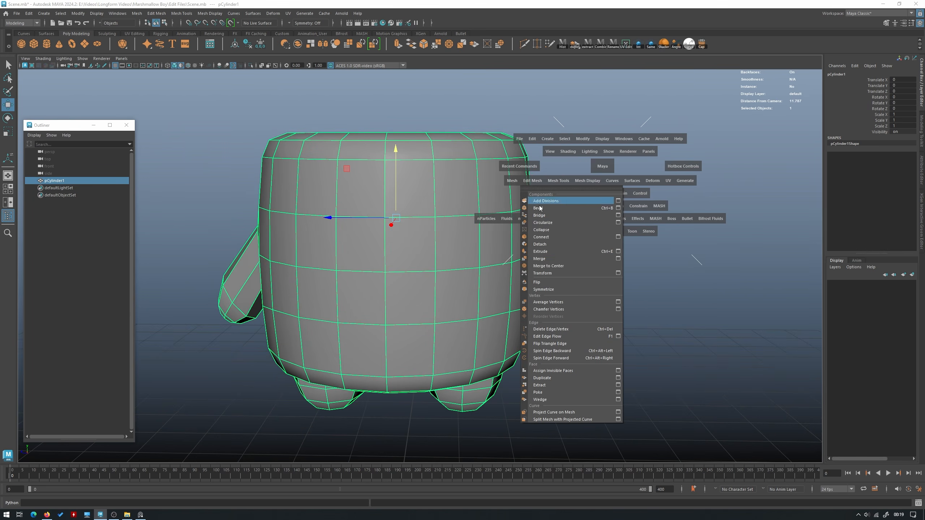
click(617, 255)
click(451, 289)
click(414, 239)
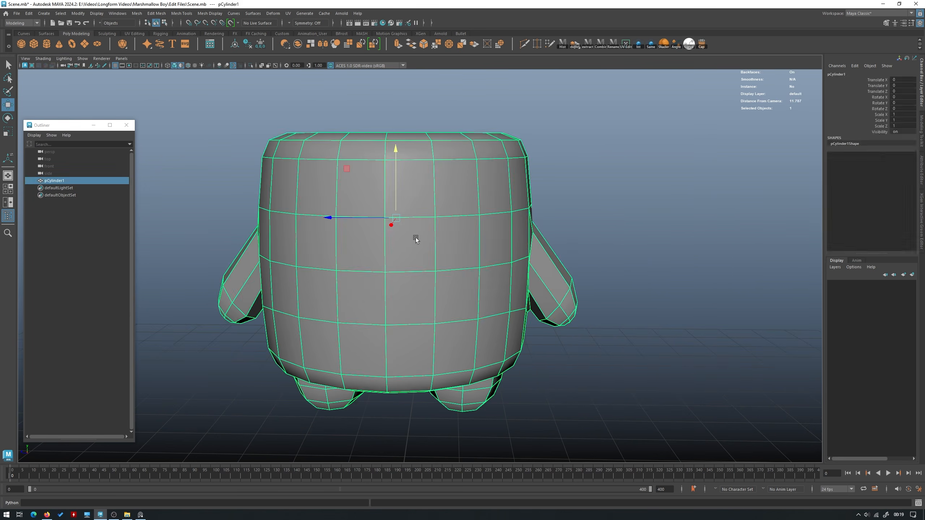
key(space)
click(531, 148)
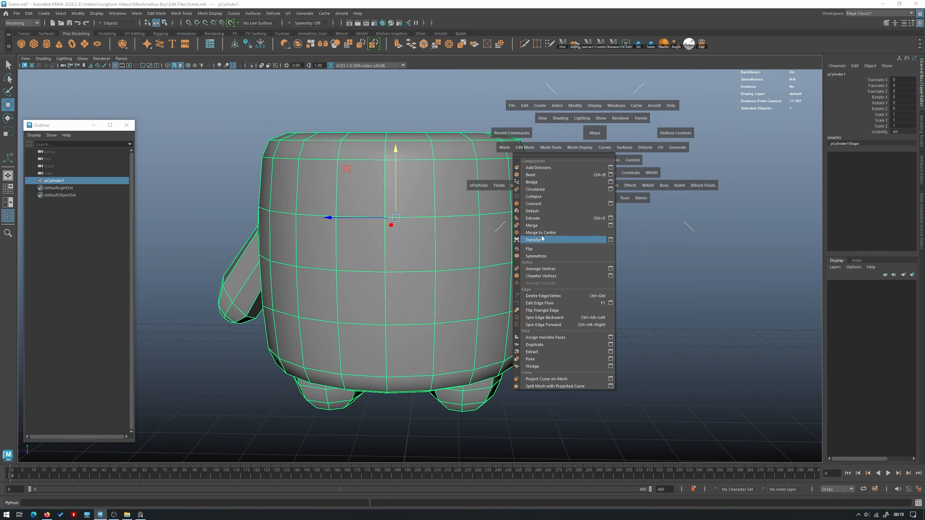
click(554, 226)
click(556, 219)
click(527, 200)
key(alt+shift+d)
Examine the merged character in smooth preview, checking the center seam and overall silhouette.
key(3)
click(607, 179)
alt+drag(607, 181, 610, 205)
alt+right_drag(610, 206, 423, 205)
alt+drag(422, 206, 488, 215)
alt+right_drag(488, 215, 428, 199)
mouse_move(428, 198)
alt+mouse_down()
mouse_move(430, 213)
mouse_move(433, 202)
alt+mouse_up()
alt+right_drag(433, 201, 510, 236)
mouse_move(510, 236)
alt+mouse_down()
mouse_move(355, 225)
mouse_move(503, 233)
alt+mouse_up()
alt+right_drag(502, 233, 540, 250)
alt+drag(541, 250, 530, 242)
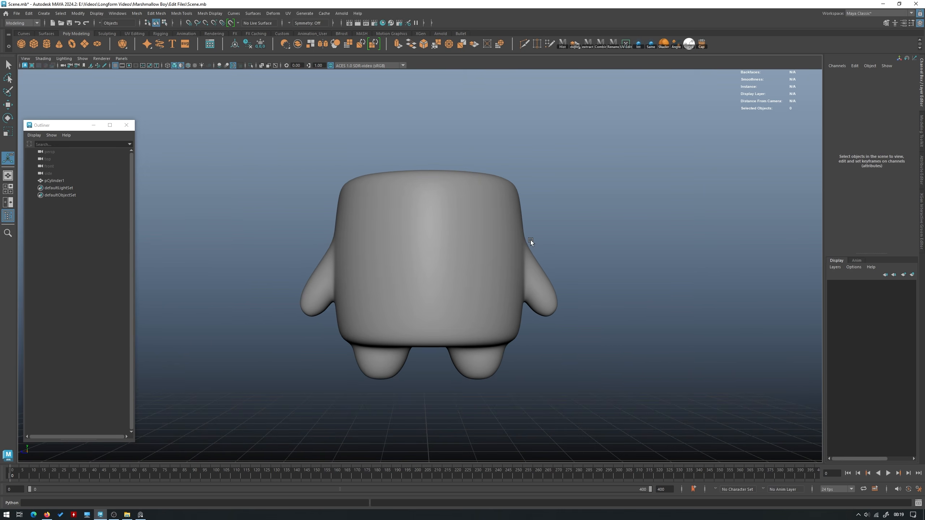
alt+right_drag(382, 252, 411, 272)
alt+drag(411, 271, 477, 315)
Insert an edge loop around each arm near its joint with the unsmoothed body.
click(398, 256)
alt+right_drag(399, 256, 478, 301)
key(1)
alt+drag(478, 301, 395, 268)
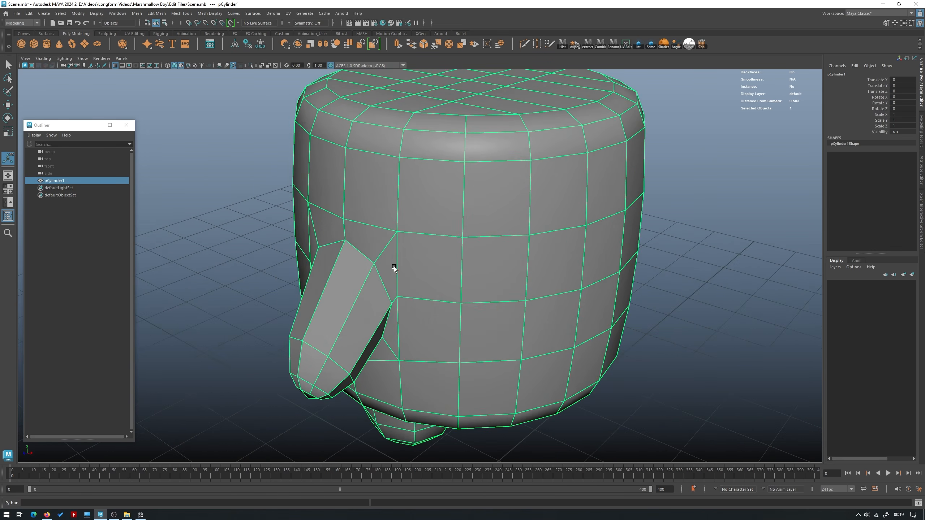
shift+right_drag(394, 268, 369, 270)
drag(368, 270, 618, 262)
key(w)
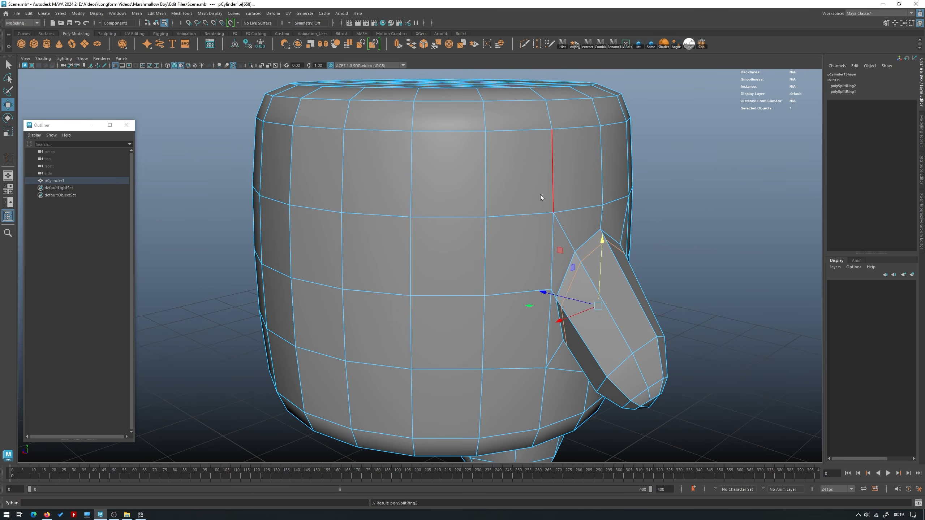
Preview the smoothed body with its extra arm loops, and undo the edge loops inserted around both arms.
right_drag(541, 194, 586, 168)
key(3)
click(727, 162)
alt+drag(727, 162, 757, 164)
alt+right_drag(757, 164, 578, 172)
alt+drag(578, 172, 510, 198)
key(ctrl+z)
key(ctrl+z)
key(ctrl+z)
key(ctrl+z)
key(ctrl+z)
key(ctrl+z)
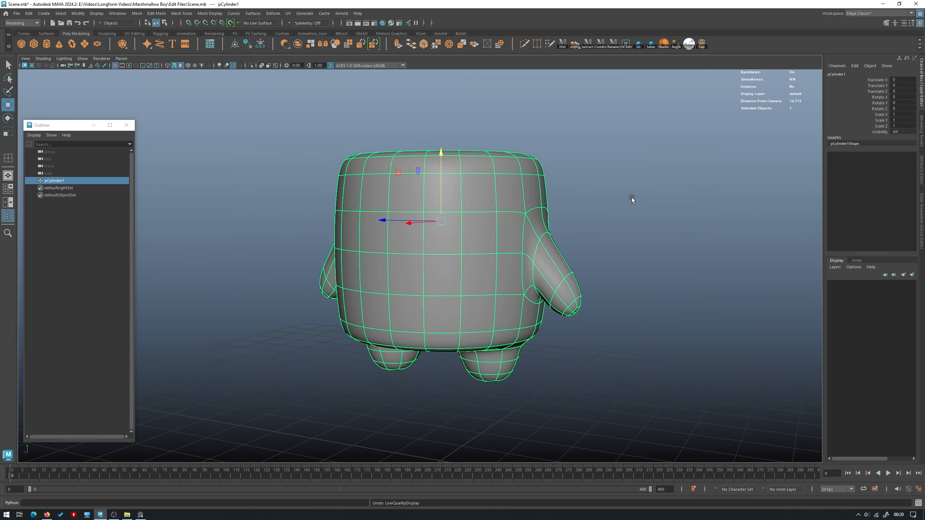
Crease the edge loops where both arms and both legs join the body using the Crease Tool.
alt+drag(633, 197, 598, 225)
key(1)
scroll(599, 225, up, 2)
right_drag(541, 237, 539, 208)
double_click(486, 270)
alt+drag(486, 270, 546, 253)
key(q)
shift+double_click(365, 233)
alt+drag(371, 260, 344, 185)
scroll(344, 185, up, 2)
shift+double_click(375, 245)
shift+double_click(343, 254)
alt+drag(343, 255, 451, 299)
shift+double_click(459, 315)
alt+drag(401, 316, 434, 342)
alt+drag(399, 299, 526, 214)
shift+right_drag(526, 215, 528, 249)
middle_drag(381, 217, 724, 222)
alt+drag(729, 224, 568, 222)
key(w)
Examine the creased limb joints on the whole character in smooth preview.
right_drag(512, 196, 549, 183)
key(3)
click(703, 166)
alt+drag(703, 167, 660, 168)
alt+right_drag(660, 168, 499, 182)
alt+drag(499, 182, 483, 246)
Try to stretch the whole character taller along its vertical axis, and undo the scaling.
click(483, 246)
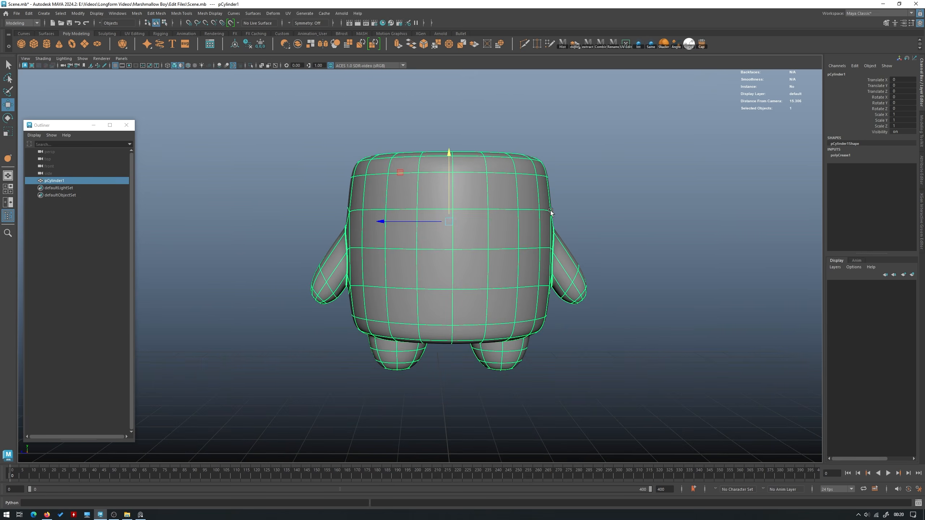
alt+drag(551, 210, 594, 208)
key(1)
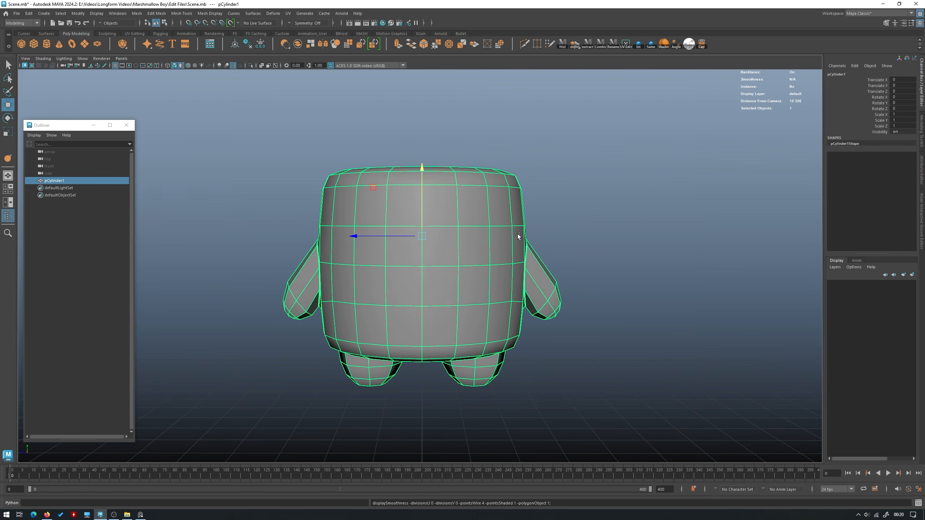
key(r)
drag(423, 214, 422, 207)
key(3)
click(582, 183)
alt+right_drag(583, 183, 473, 262)
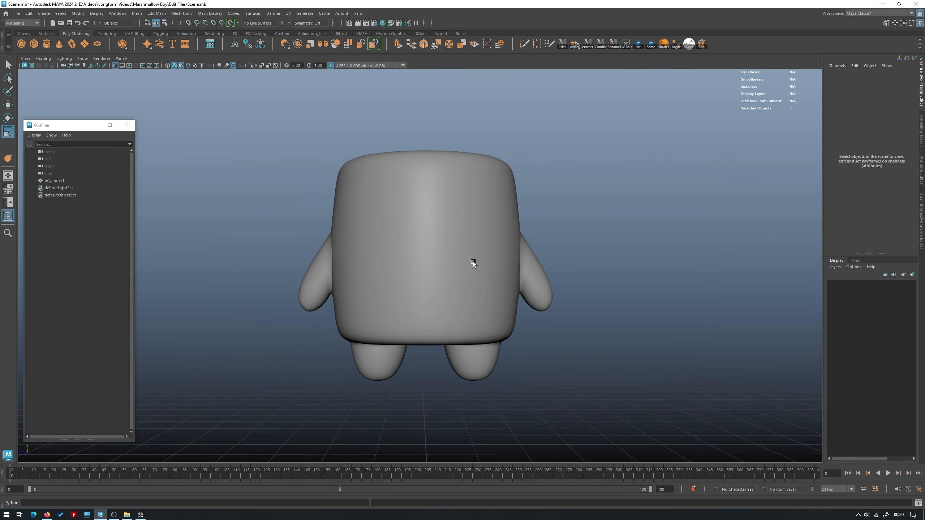
click(420, 225)
key(ctrl+z)
Scale the whole character narrower from side to side, to 0.894 in Z, and check its proportions.
alt+drag(422, 205, 435, 191)
key(3)
click(527, 178)
click(461, 223)
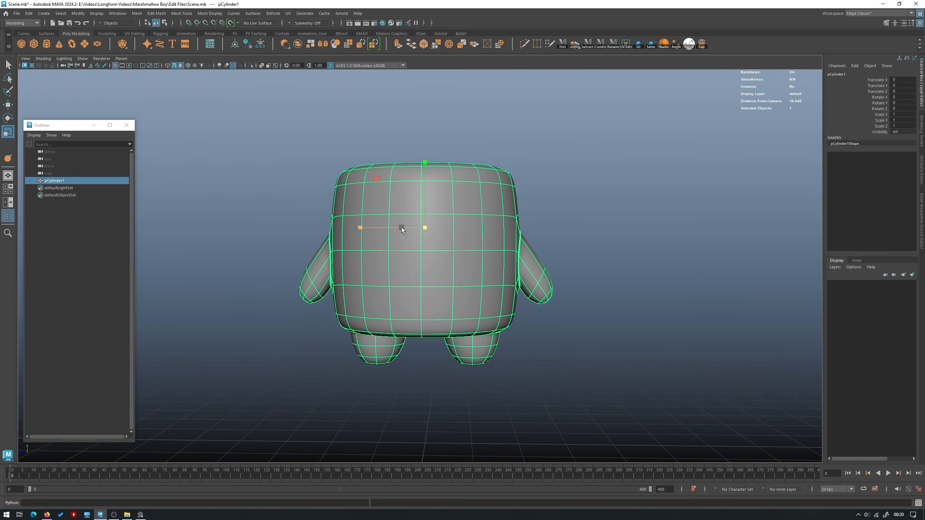
drag(402, 227, 408, 227)
click(585, 190)
alt+right_drag(584, 190, 391, 182)
alt+drag(391, 182, 550, 189)
alt+right_drag(550, 189, 568, 231)
alt+drag(568, 231, 542, 233)
click(459, 231)
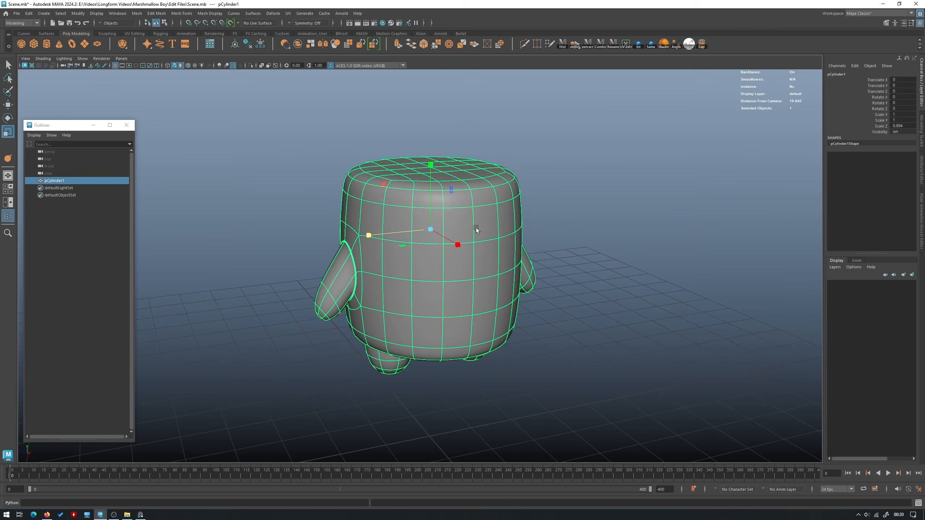
click(619, 251)
alt+drag(619, 252, 591, 237)
alt+right_drag(591, 237, 685, 281)
Move the character down to -1.746 in Y so its feet come close to the ground grid.
click(435, 274)
key(w)
drag(424, 223, 423, 289)
alt+middle_drag(484, 310, 478, 188)
alt+right_drag(478, 188, 570, 223)
alt+drag(569, 222, 570, 229)
middle_drag(570, 223, 571, 221)
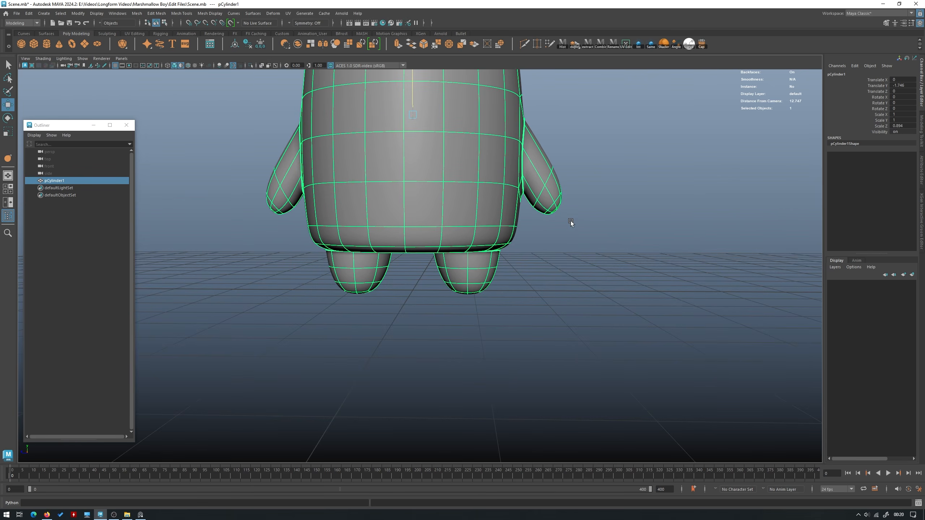
alt+drag(562, 224, 565, 223)
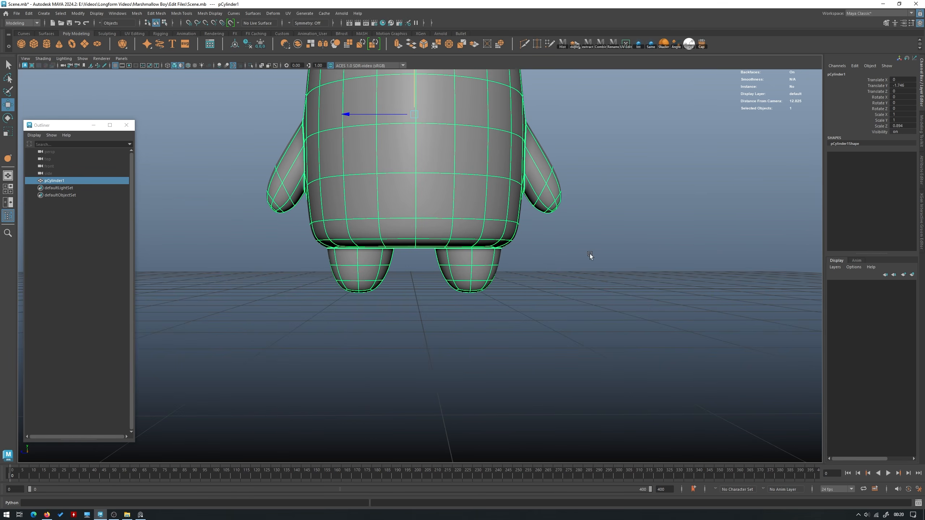
Flatten the bottom vertices of both feet along the vertical axis on the unsmoothed mesh.
right_drag(586, 252, 543, 265)
alt+drag(542, 265, 542, 257)
key(1)
alt+right_drag(542, 257, 536, 310)
alt+drag(536, 310, 537, 308)
drag(649, 365, 195, 304)
key(r)
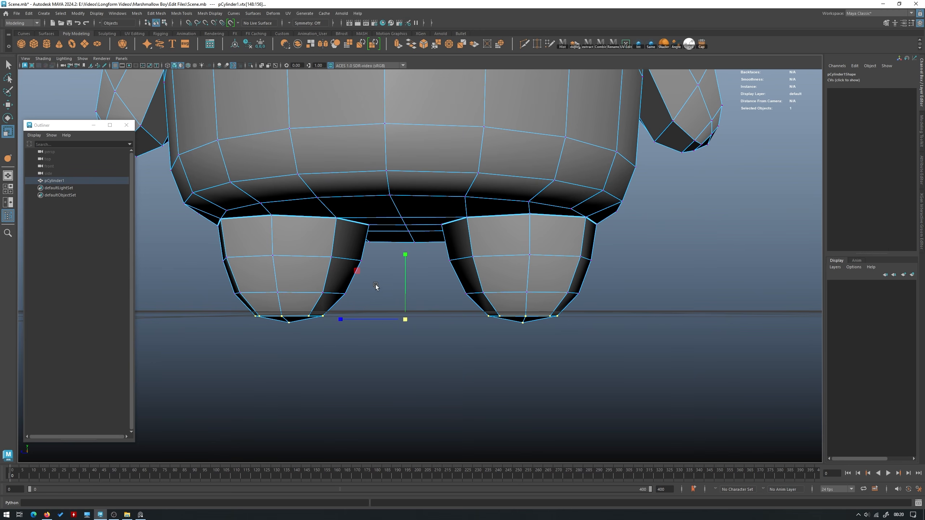
drag(405, 279, 400, 315)
key(w)
key(x)
Return the character to smooth preview in object mode and save the scene.
key(3)
alt+drag(401, 228, 402, 238)
right_drag(402, 238, 477, 201)
click(436, 333)
alt+right_drag(433, 321, 400, 212)
key(ctrl+s)
Nudge the whole character slightly downward and save the scene.
click(448, 194)
alt+drag(448, 194, 422, 203)
drag(419, 156, 417, 159)
click(568, 172)
alt+right_drag(568, 171, 522, 171)
key(ctrl+s)
Try to scale the edge loop across the body's center with soft selection, and undo the scaling.
alt+drag(522, 171, 490, 201)
alt+right_drag(490, 200, 634, 281)
mouse_move(634, 282)
alt+mouse_down()
mouse_move(604, 287)
mouse_move(623, 292)
alt+mouse_up()
click(517, 221)
alt+drag(517, 222, 391, 276)
key(r)
right_drag(578, 239, 578, 182)
double_click(474, 271)
alt+drag(474, 271, 373, 304)
key(b)
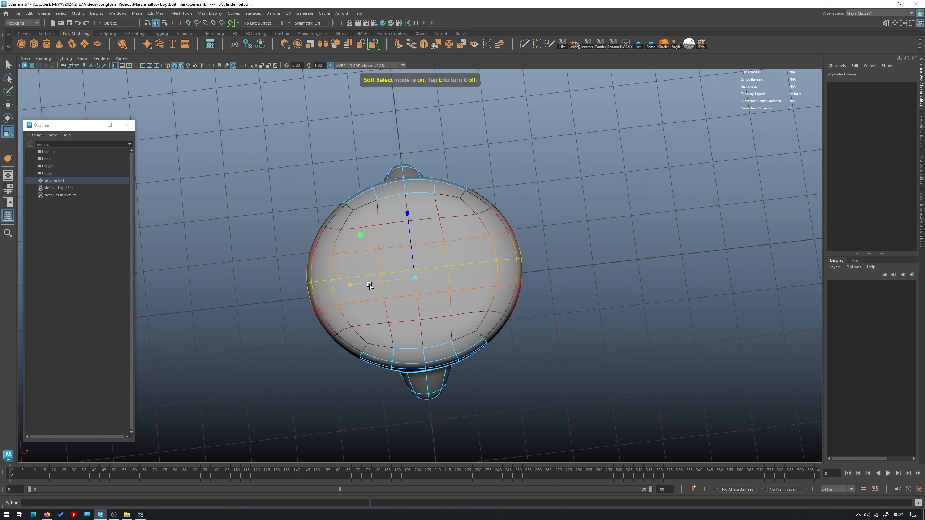
drag(369, 282, 370, 282)
key(ctrl+z)
key(b)
drag(330, 309, 584, 146)
key(F8)
Examine the smoothed character's rounded shape from the front and from above.
click(583, 146)
alt+drag(539, 225, 479, 224)
click(478, 224)
click(575, 229)
alt+drag(528, 204, 547, 287)
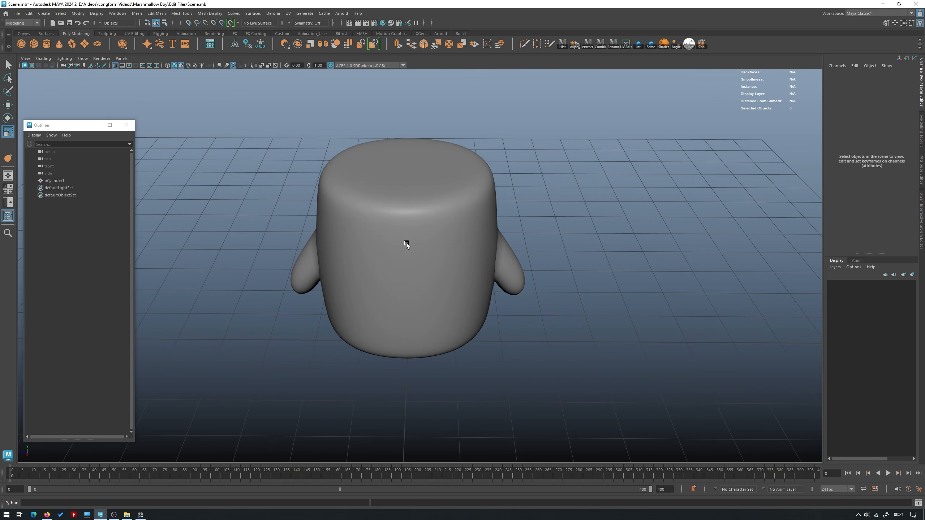
alt+drag(386, 246, 430, 241)
alt+middle_drag(424, 204, 439, 226)
click(434, 246)
Adjust two edge loops on the body with soft selection turned on, and preview the smoothed shape.
alt+drag(434, 246, 462, 273)
alt+right_drag(462, 273, 621, 307)
right_drag(659, 265, 653, 251)
click(484, 218)
click(485, 219)
shift+double_click(486, 408)
key(b)
alt+drag(448, 252, 494, 293)
key(w)
alt+right_drag(494, 294, 329, 276)
alt+drag(520, 240, 419, 193)
right_drag(419, 194, 483, 141)
key(3)
click(482, 141)
alt+drag(482, 141, 434, 196)
alt+right_drag(433, 196, 519, 199)
Turn soft selection off and apply Edit Edge Flow to the two vertical edge loops on each side of the body's center line.
click(491, 253)
key(1)
alt+drag(519, 199, 504, 255)
key(b)
double_click(347, 265)
alt+drag(347, 264, 399, 256)
key(g)
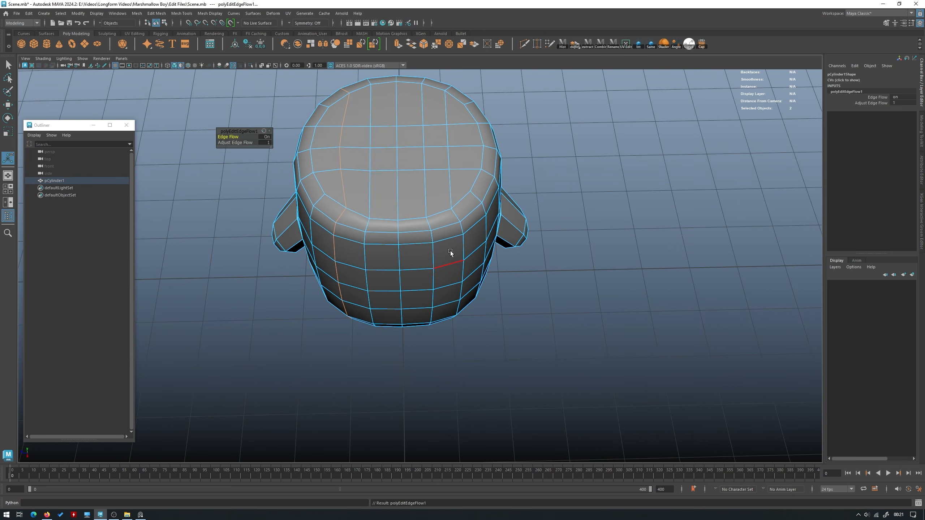
double_click(463, 250)
key(g)
double_click(434, 254)
key(g)
double_click(366, 262)
key(g)
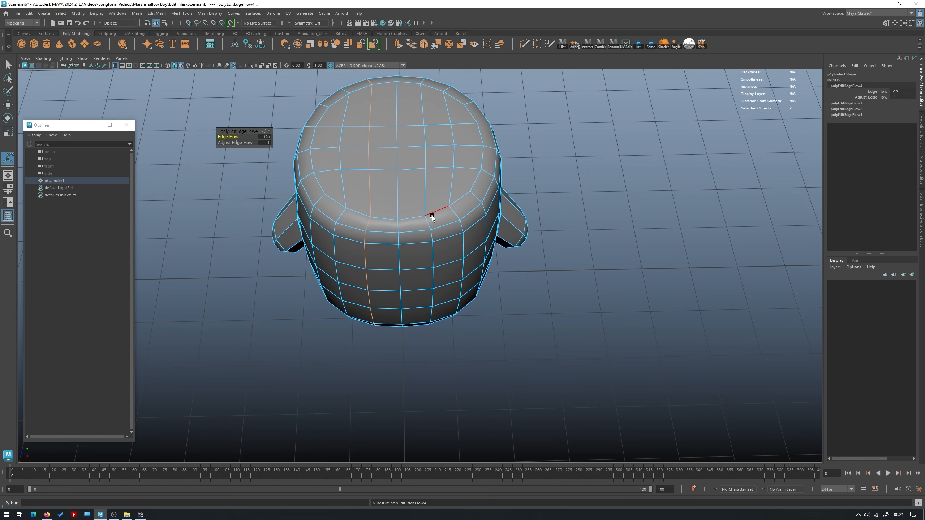
Examine the character in smooth preview from the top and front, and frame it in the view.
right_drag(432, 215, 475, 205)
key(3)
click(571, 177)
alt+drag(573, 186, 561, 124)
alt+right_drag(561, 124, 462, 188)
alt+middle_drag(469, 210, 481, 217)
alt+right_drag(481, 217, 575, 252)
alt+drag(575, 251, 558, 266)
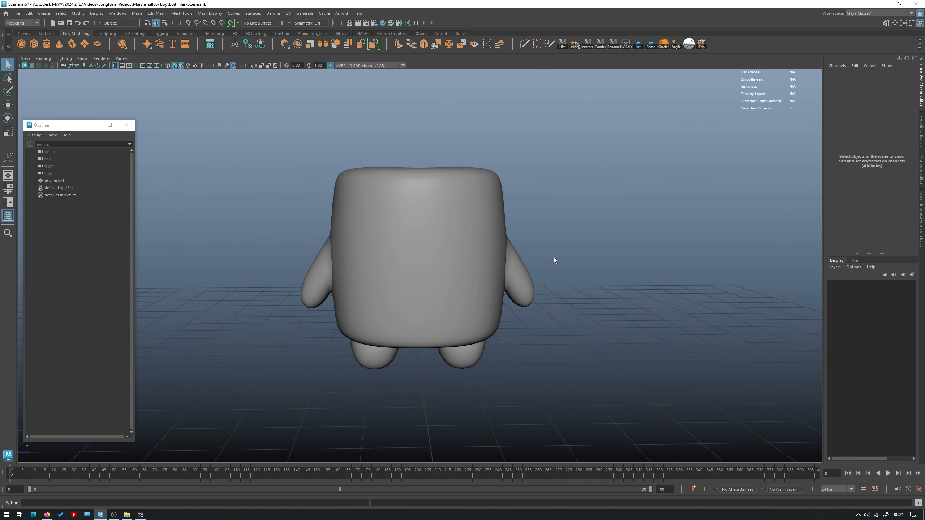
alt+drag(502, 201, 447, 203)
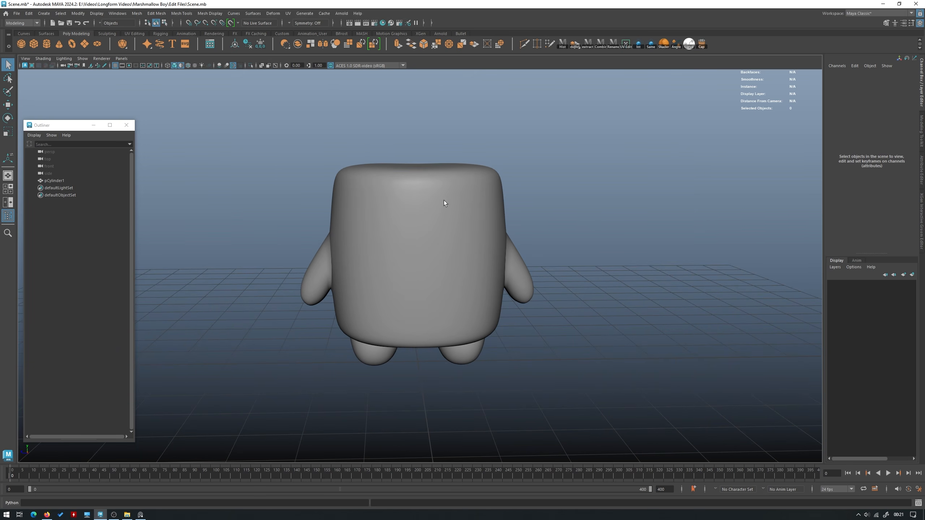
click(439, 196)
key(f)
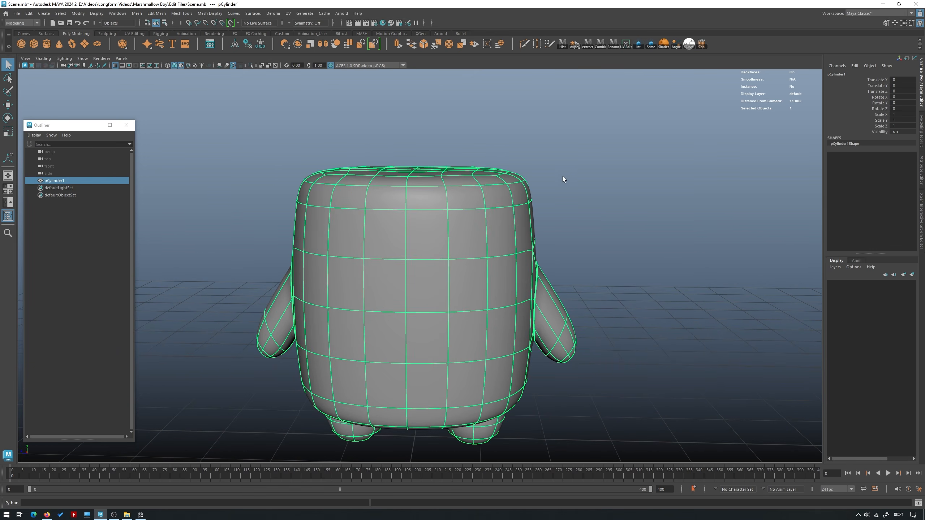
Check the vertex at the middle of the body's top in vertex mode, and save the scene.
alt+drag(576, 163, 550, 141)
key(F9)
click(412, 162)
alt+drag(446, 182, 414, 138)
key(w)
click(585, 140)
alt+drag(584, 140, 512, 155)
click(597, 143)
alt+drag(597, 143, 467, 263)
key(ctrl+s)
Examine the body's vertices and edge flow from several angles, and return to object selection.
alt+drag(436, 296, 458, 278)
click(458, 277)
right_drag(681, 265, 522, 243)
click(412, 330)
alt+drag(412, 330, 419, 286)
right_drag(424, 271, 456, 246)
click(590, 233)
alt+drag(590, 233, 598, 210)
alt+right_drag(598, 210, 434, 215)
alt+drag(434, 215, 400, 234)
alt+right_drag(400, 234, 425, 266)
alt+drag(425, 266, 423, 258)
double_click(423, 259)
right_drag(546, 208, 581, 183)
click(581, 182)
Place a new polygon sphere in front of the face, rotated 90° about Z and scaled uniformly to about 0.203.
alt+drag(581, 183, 548, 197)
alt+right_drag(548, 197, 597, 166)
alt+right_drag(509, 226, 453, 258)
alt+drag(454, 257, 409, 210)
key(f)
alt+right_drag(407, 210, 302, 237)
drag(434, 284, 486, 238)
key(e)
alt+drag(529, 288, 470, 255)
key(w)
alt+right_drag(426, 252, 500, 316)
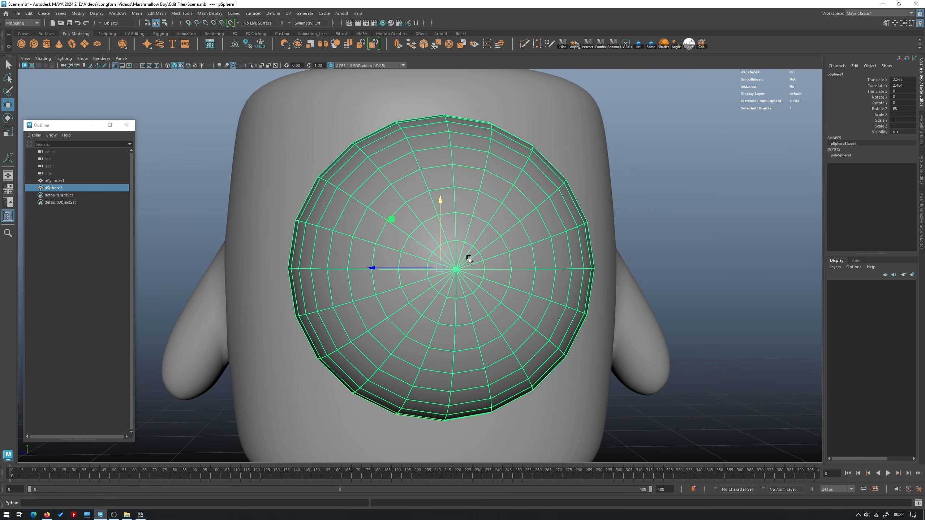
key(r)
drag(439, 268, 222, 251)
Set the eye sphere's axis and height subdivisions to 16 each.
click(856, 156)
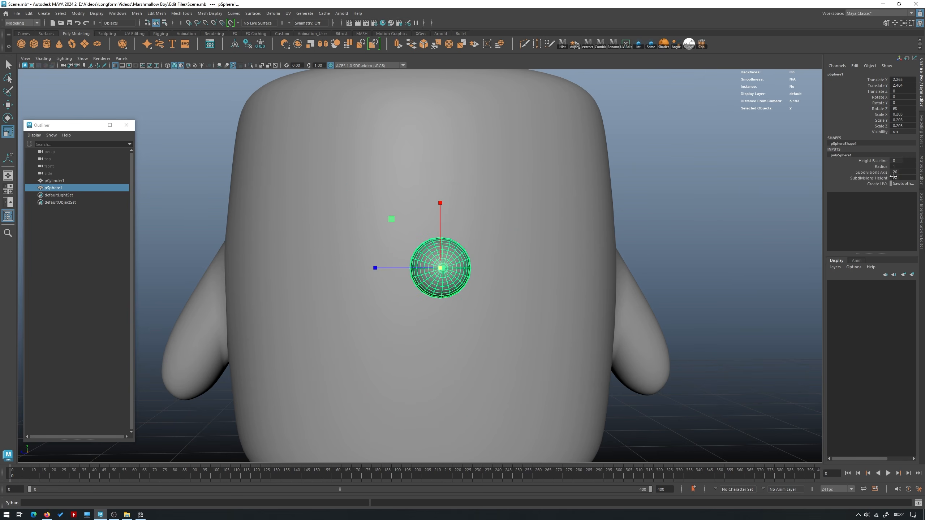
alt+drag(532, 202, 518, 217)
alt+drag(446, 248, 549, 255)
click(684, 266)
key(ctrl+z)
key(f)
scroll(678, 264, down, 3)
alt+drag(392, 284, 405, 287)
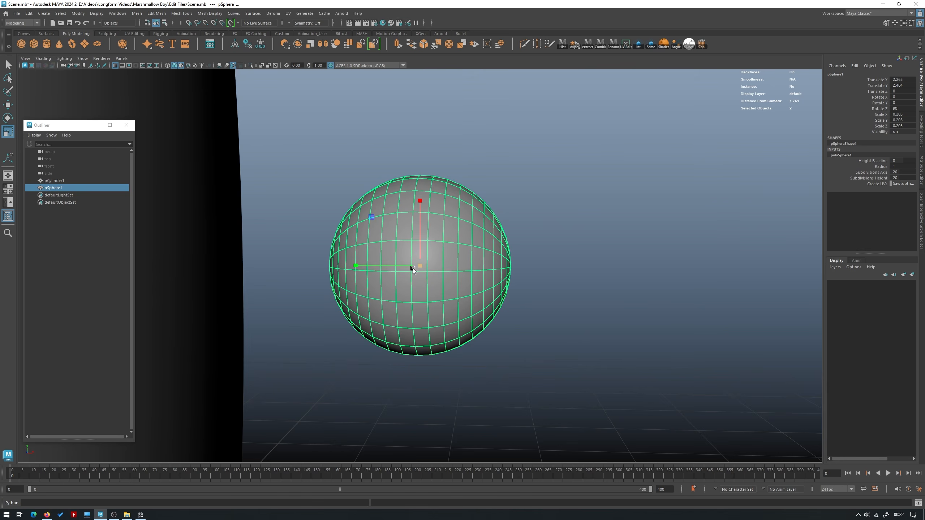
alt+right_drag(573, 223, 323, 216)
alt+drag(582, 259, 435, 263)
alt+right_drag(284, 279, 417, 284)
scroll(506, 224, down, 3)
alt+middle_drag(520, 208, 538, 265)
scroll(553, 258, down, 1)
click(899, 172)
text(16)
key(Tab)
text(16)
key(Return)
scroll(531, 287, up, 1)
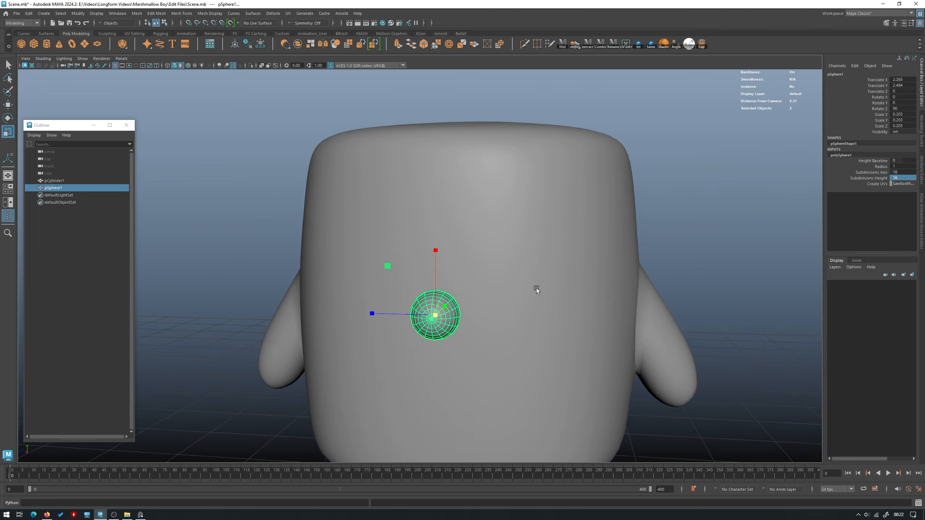
Show wireframe on shaded, move the sphere onto the face at about X 1.694, Y 2.692, and scale it uniformly to about 0.329.
alt+drag(531, 286, 435, 286)
key(w)
drag(387, 268, 362, 201)
click(182, 65)
mouse_move(481, 155)
alt+mouse_down()
mouse_move(386, 275)
mouse_move(422, 269)
mouse_move(382, 242)
mouse_move(395, 249)
alt+mouse_up()
key(r)
key(w)
alt+drag(482, 312, 468, 299)
key(r)
alt+right_drag(468, 299, 366, 278)
alt+drag(366, 278, 383, 287)
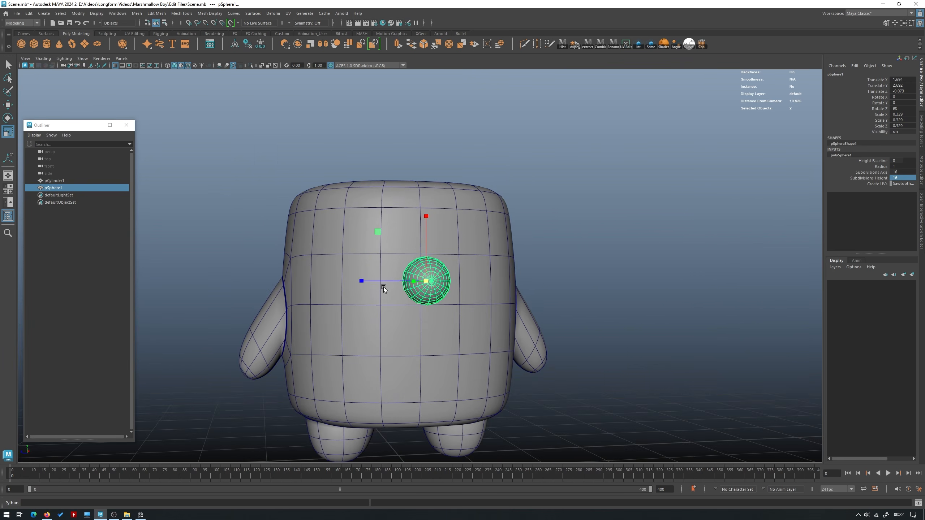
Flatten the eye sphere to a Y scale of about 0.136, and turn wireframe on shaded off.
key(f)
alt+right_drag(498, 280, 389, 259)
alt+drag(390, 259, 435, 266)
alt+right_drag(561, 265, 487, 246)
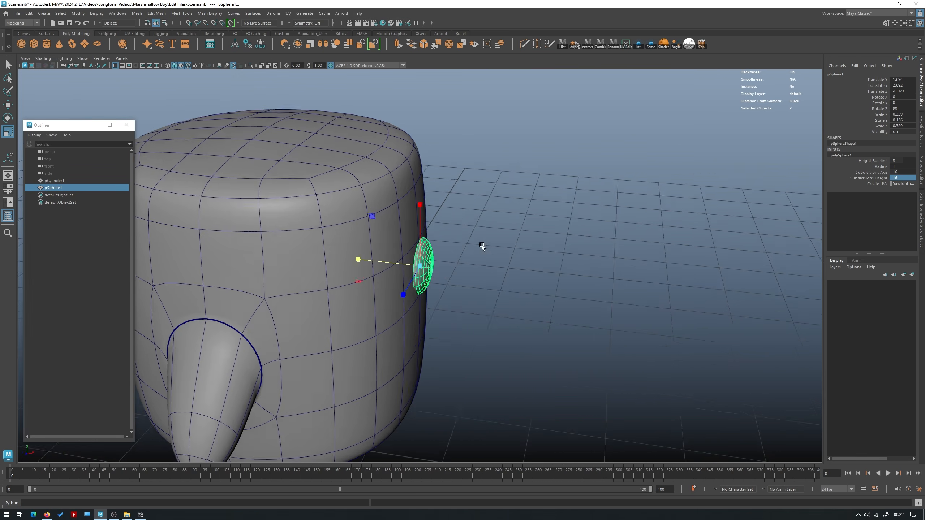
alt+drag(487, 246, 386, 217)
click(188, 66)
key(w)
alt+drag(392, 167, 370, 219)
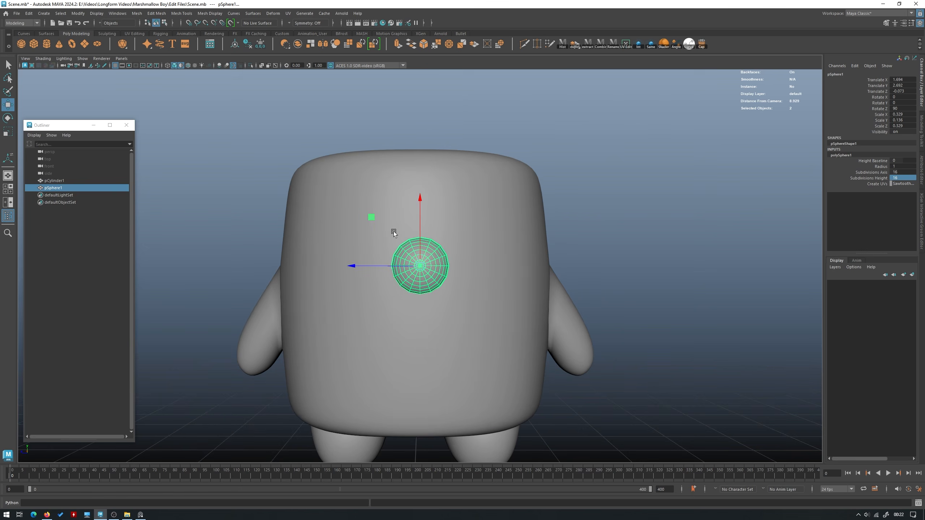
Move the eye sphere up and to one side of the face at about Y 2.94, and shrink it to a 0.281 scale.
middle_drag(371, 218, 424, 197)
key(r)
drag(470, 245, 466, 244)
key(w)
Rotate the eye sphere about 10.5° around X to follow the curve of the body.
alt+drag(499, 208, 455, 251)
key(f)
alt+right_drag(448, 251, 278, 233)
alt+drag(510, 244, 461, 266)
key(e)
drag(460, 316, 520, 252)
alt+right_drag(473, 248, 294, 241)
alt+drag(294, 241, 579, 321)
key(w)
alt+right_drag(379, 268, 454, 272)
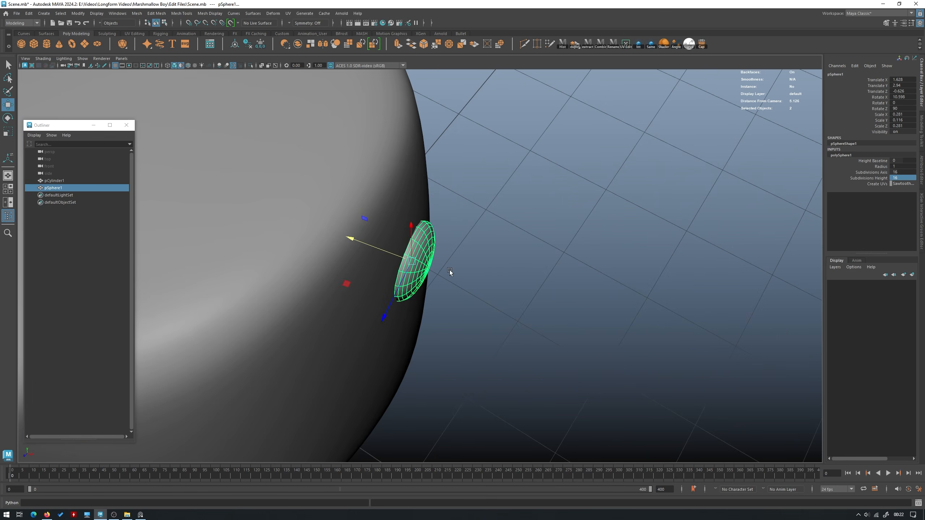
Push the eye sphere slightly into the body to about X 1.619, and turn it to about 12.5° around X.
alt+drag(455, 272, 510, 321)
drag(389, 265, 387, 263)
key(e)
drag(427, 321, 434, 319)
key(w)
click(552, 258)
alt+right_drag(550, 258, 444, 260)
alt+drag(444, 260, 394, 218)
alt+right_drag(394, 217, 415, 239)
alt+middle_drag(414, 239, 437, 228)
alt+right_drag(436, 228, 494, 273)
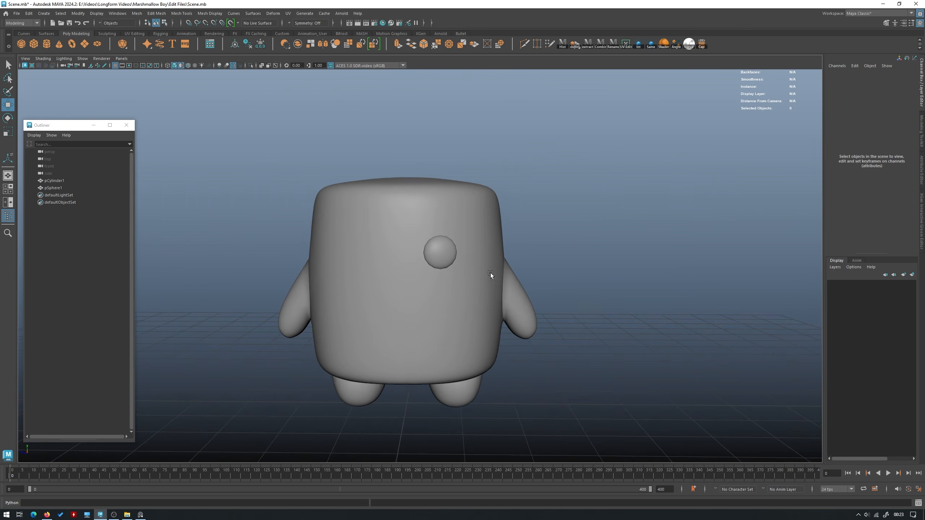
alt+drag(495, 274, 485, 271)
Duplicate the eye, and mirror the copy to the other side of the face with frozen transformations and a Scale Z of -1.
click(444, 253)
alt+drag(471, 232, 311, 168)
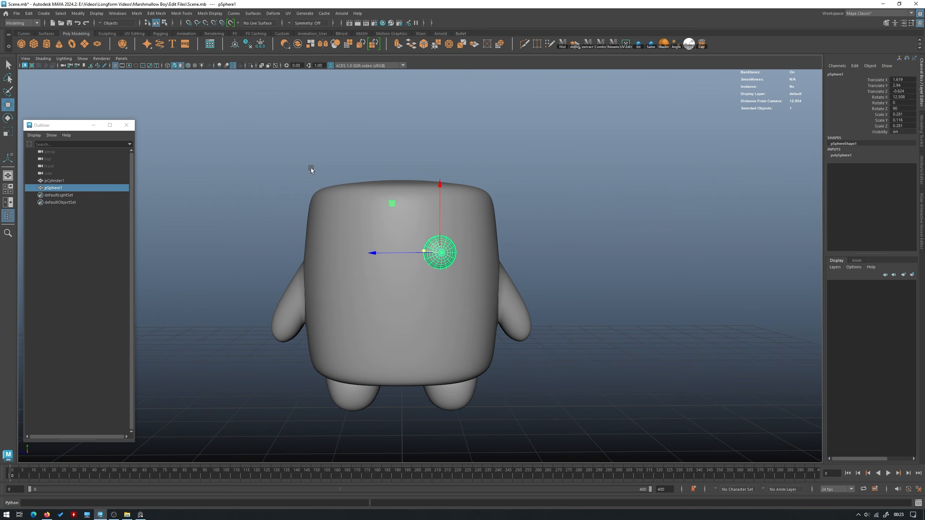
key(ctrl+d)
click(78, 14)
click(97, 31)
click(84, 16)
click(101, 40)
click(898, 126)
text(-1)
key(Return)
click(582, 159)
scroll(579, 161, down, 6)
alt+drag(575, 161, 436, 179)
scroll(437, 179, up, 8)
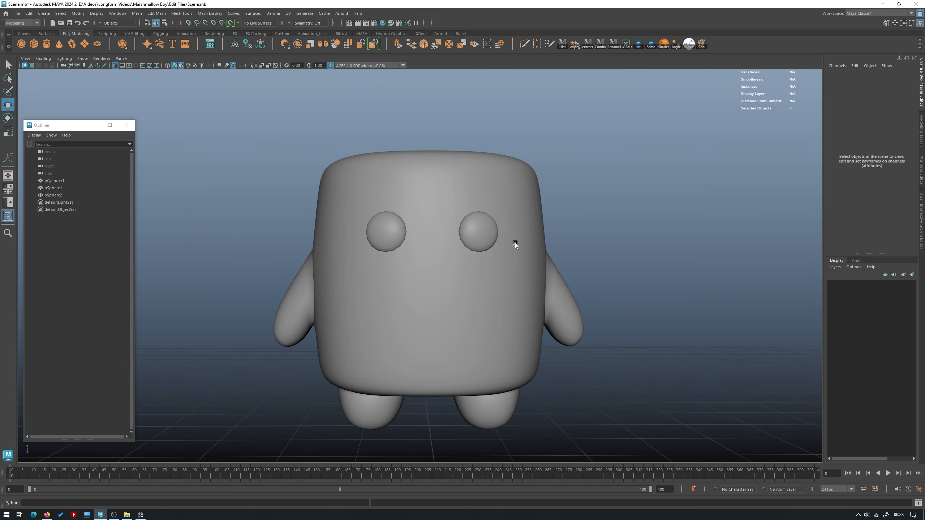
Scale both eye spheres down slightly.
click(480, 233)
shift+click(391, 231)
key(r)
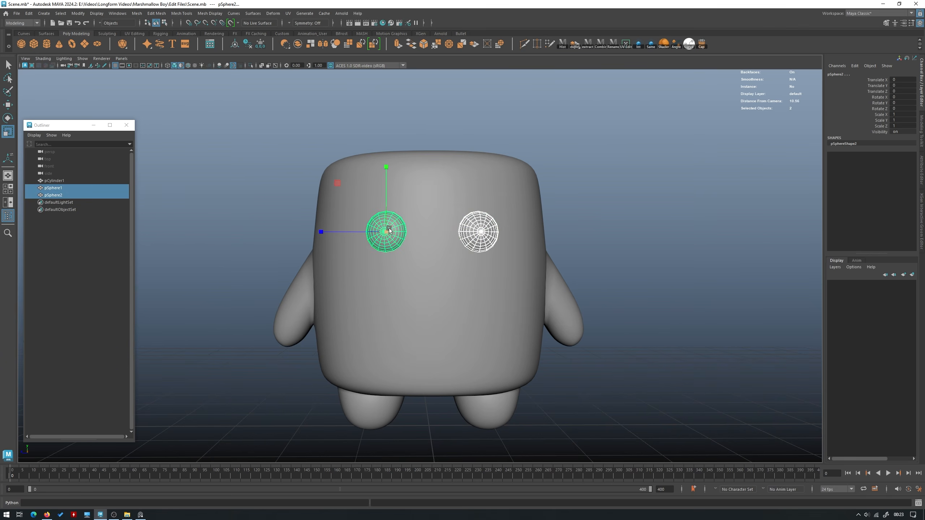
click(590, 178)
scroll(560, 195, down, 4)
scroll(477, 241, up, 2)
scroll(459, 240, up, 2)
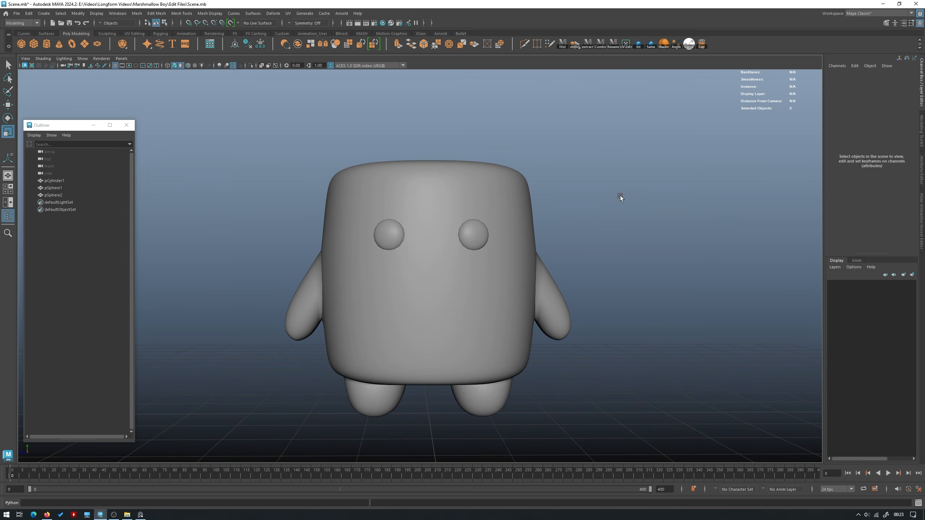
Create a polygon torus, rotate it -90° about Z, and move it in front of the face at about X 1.851, Y 2.379.
shift+right_click(620, 195)
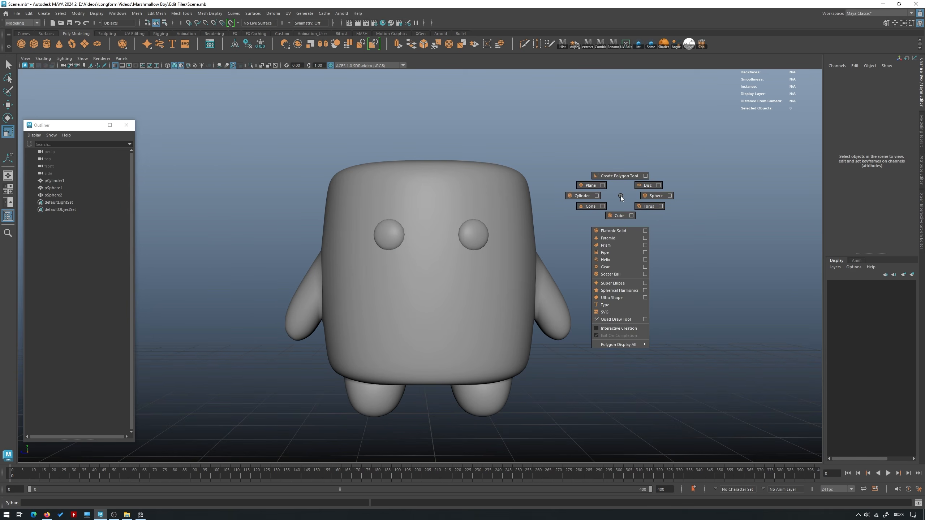
click(651, 207)
alt+drag(519, 259, 406, 331)
key(e)
key(w)
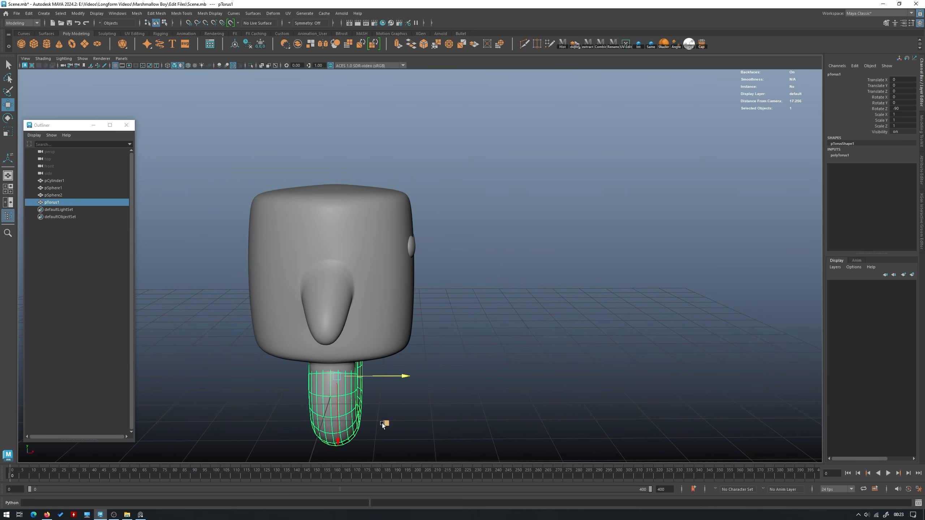
middle_drag(382, 424, 479, 318)
drag(479, 317, 466, 315)
Scale the torus uniformly down to about 0.357.
key(f)
key(r)
alt+drag(408, 275, 455, 260)
alt+right_drag(455, 260, 489, 251)
click(661, 205)
alt+drag(488, 250, 498, 251)
alt+right_drag(499, 251, 546, 253)
click(435, 242)
alt+right_drag(435, 241, 582, 276)
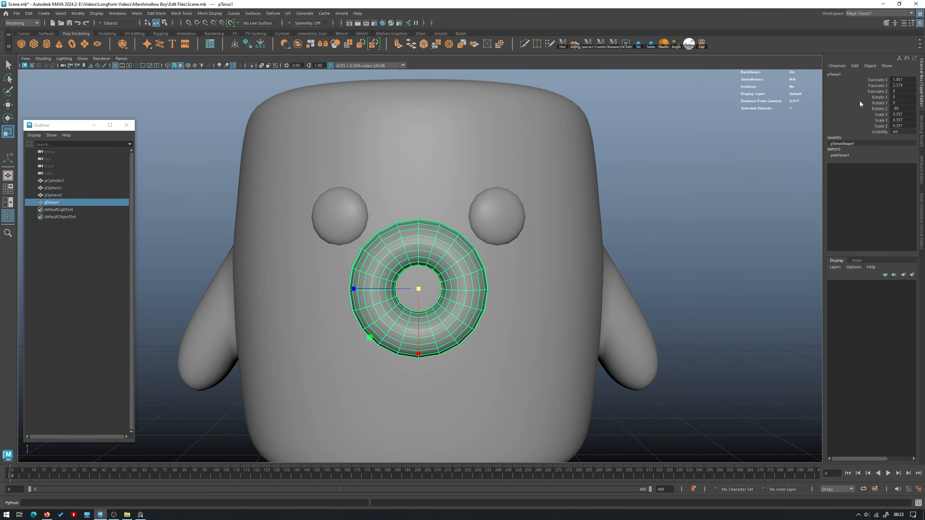
Reduce the torus's section radius to make a thinner ring.
click(845, 156)
click(874, 172)
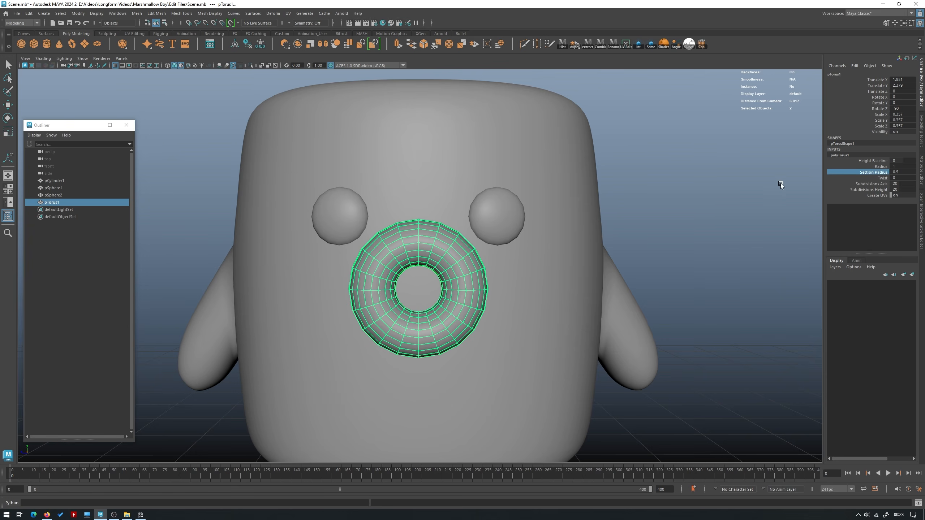
middle_drag(674, 173, 594, 144)
alt+right_drag(595, 145, 654, 192)
Delete the upper faces of the torus so that only a smile-shaped arc is left.
right_drag(709, 146, 708, 166)
drag(557, 256, 469, 215)
key(r)
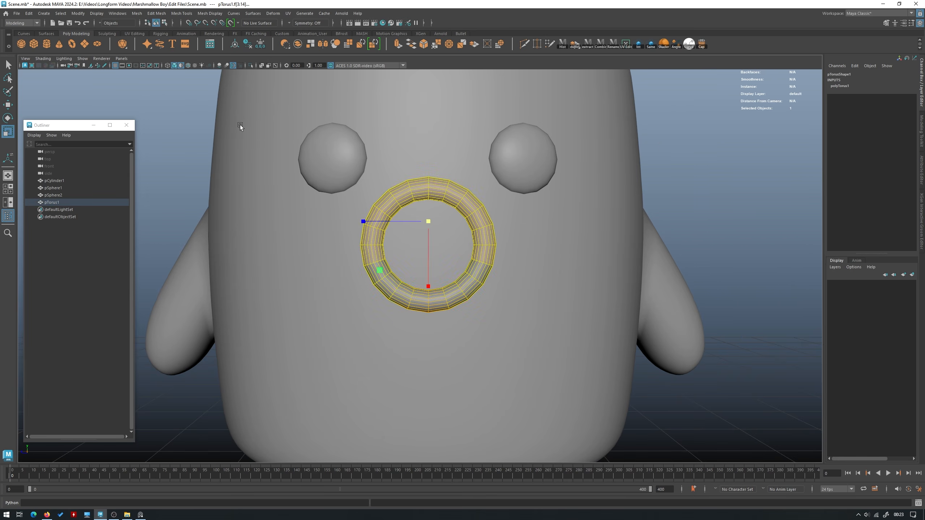
key(Delete)
right_drag(656, 138, 674, 120)
Move the smile against the face between the eyes, at about X 1.685 and Y 2.7.
alt+right_drag(655, 135, 404, 204)
key(w)
alt+drag(404, 267, 442, 255)
click(520, 215)
alt+drag(520, 214, 448, 222)
click(419, 257)
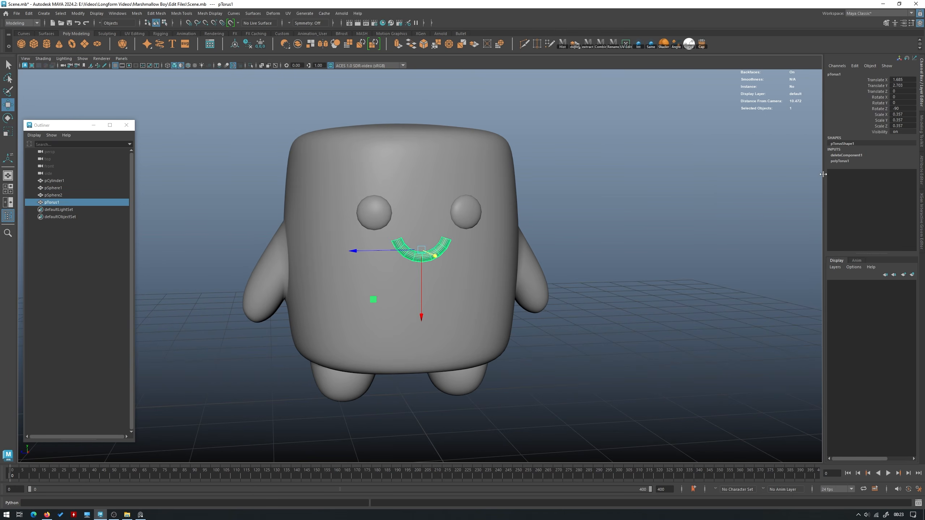
Undo the smile's placement and face deletion to get back the full torus ring.
key(f)
scroll(672, 189, down, 8)
key(ctrl+z)
key(ctrl+z)
key(ctrl+z)
key(ctrl+z)
key(ctrl+z)
key(ctrl+z)
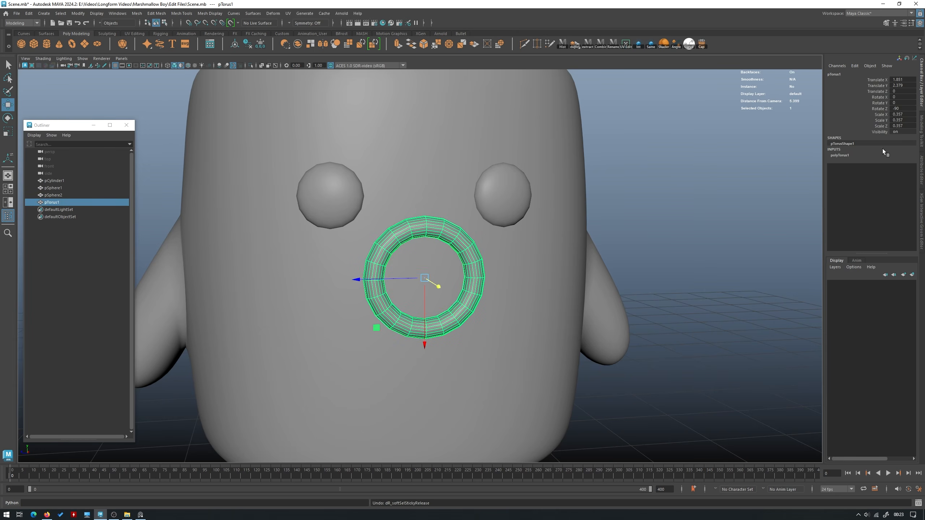
Set the torus's axis subdivisions and height subdivisions both to 16.
click(842, 157)
click(900, 183)
text(16)
key(Tab)
text(16)
key(Return)
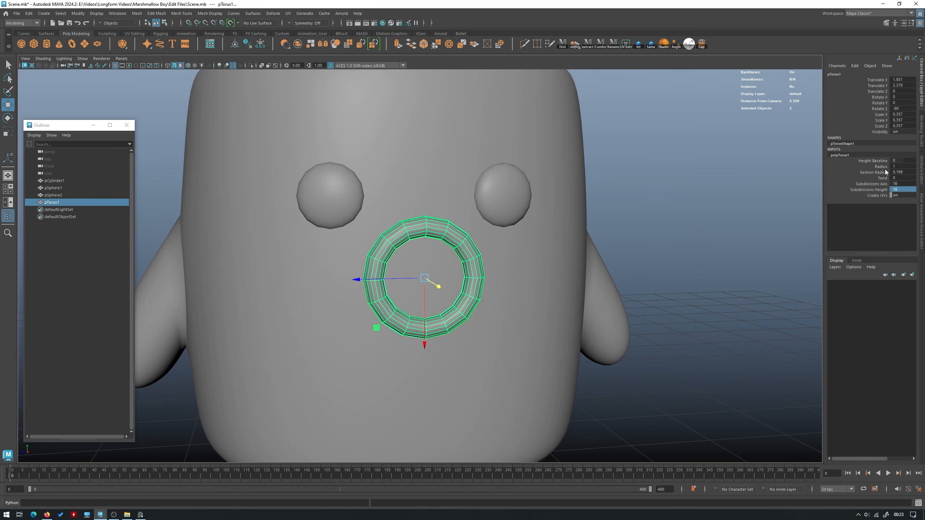
Delete the upper faces of the torus to leave a smile-shaped arc, and return to object selection.
alt+drag(788, 203, 758, 213)
right_click(730, 201)
right_drag(737, 193, 735, 219)
alt+drag(602, 242, 230, 158)
key(Delete)
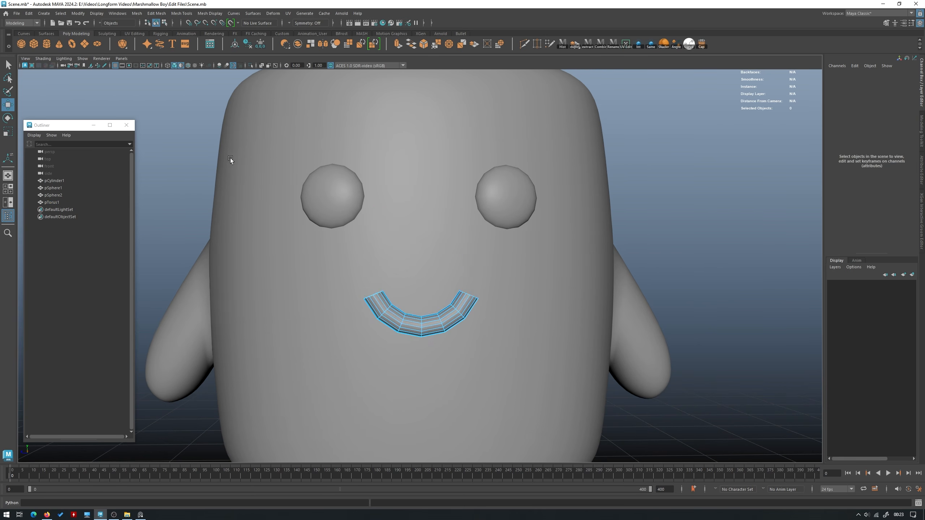
right_drag(251, 142, 273, 124)
scroll(482, 212, down, 3)
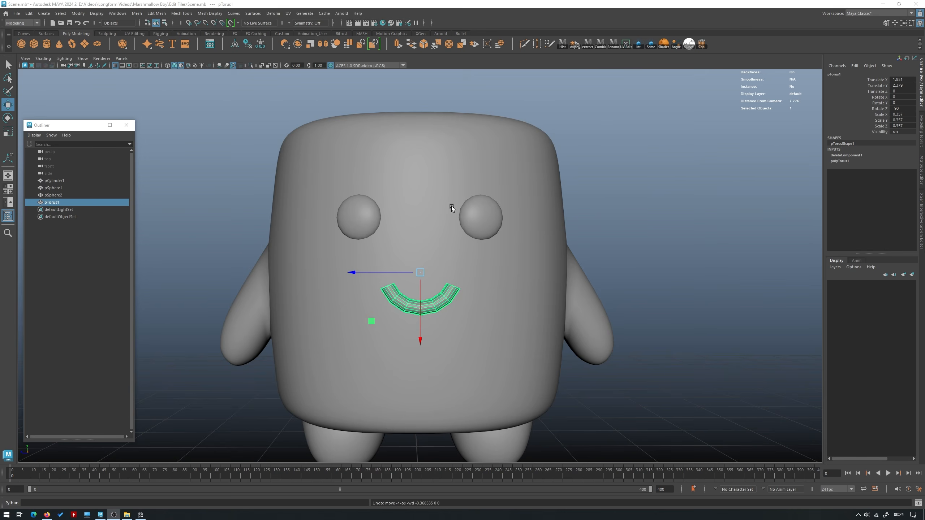
Move the smile up below the eyes to about X 1.70 and Y 2.73, and tilt it to about -86.8° in Z.
scroll(522, 296, up, 5)
drag(419, 301, 471, 240)
key(e)
drag(475, 185, 472, 183)
key(w)
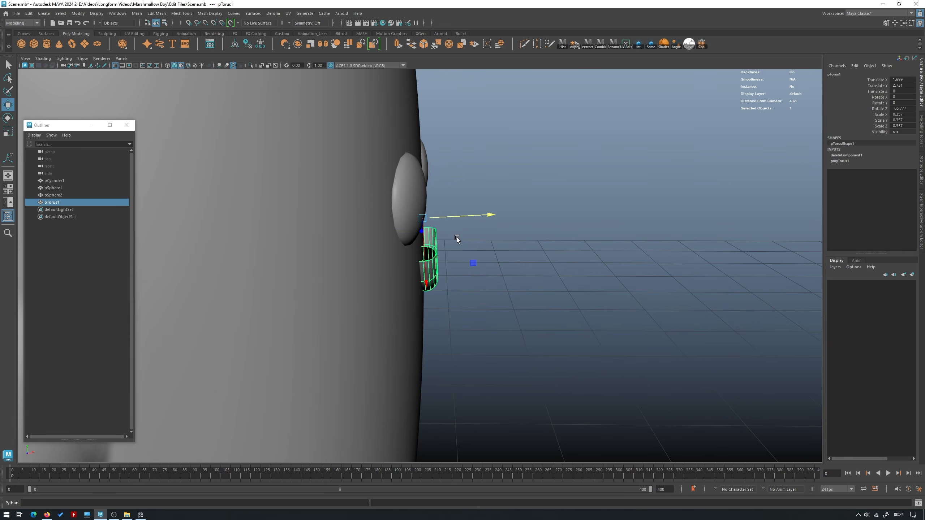
Nudge the smile slightly into the face and fine-tune its tilt to follow the body's surface.
drag(456, 216, 453, 217)
key(e)
drag(475, 185, 476, 186)
alt+right_drag(501, 186, 463, 188)
alt+drag(462, 187, 359, 186)
alt+right_drag(437, 219, 681, 317)
alt+drag(509, 233, 499, 255)
key(w)
Isolate the smile, select the border edge loop at one open end and cap it.
alt+right_drag(499, 256, 646, 333)
key(ctrl+1)
alt+drag(539, 237, 484, 277)
right_drag(574, 278, 541, 206)
double_click(494, 271)
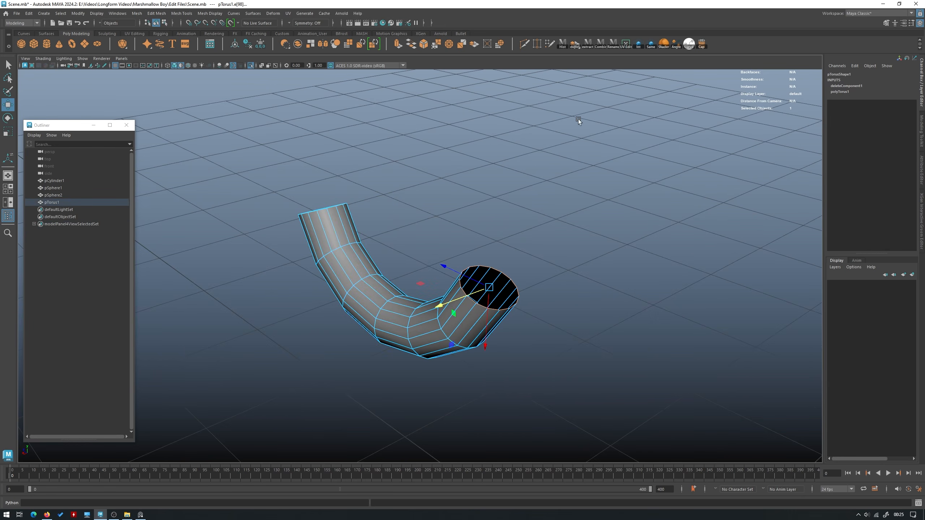
alt+drag(564, 143, 616, 202)
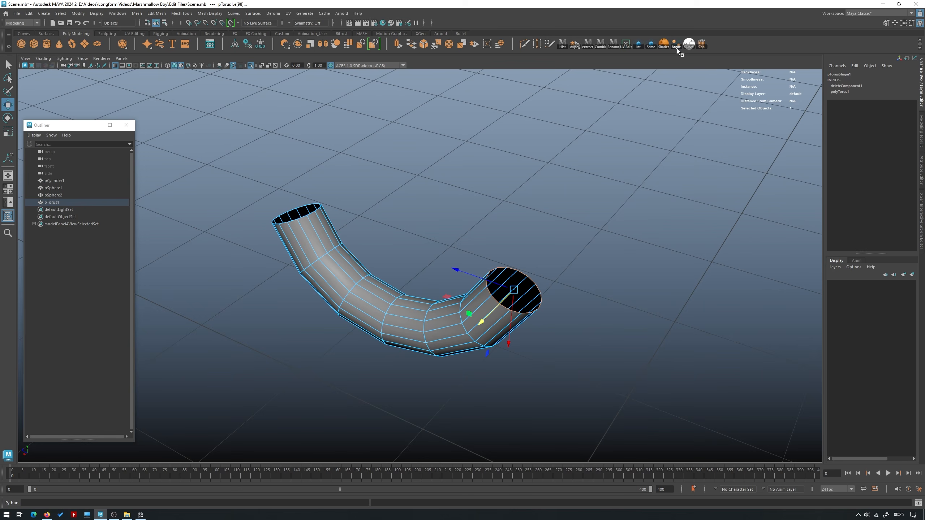
click(701, 44)
Cap the border loop at the smile's other open end and show the whole character again.
click(473, 282)
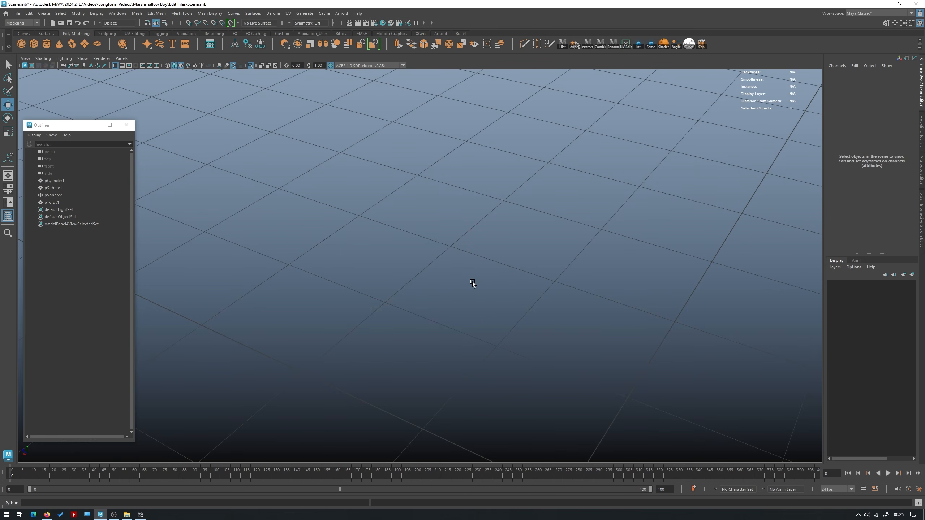
key(ctrl+1)
click(474, 291)
key(ctrl+1)
click(508, 230)
alt+drag(353, 206, 304, 257)
double_click(290, 272)
click(701, 44)
right_click(333, 216)
click(363, 317)
key(ctrl+1)
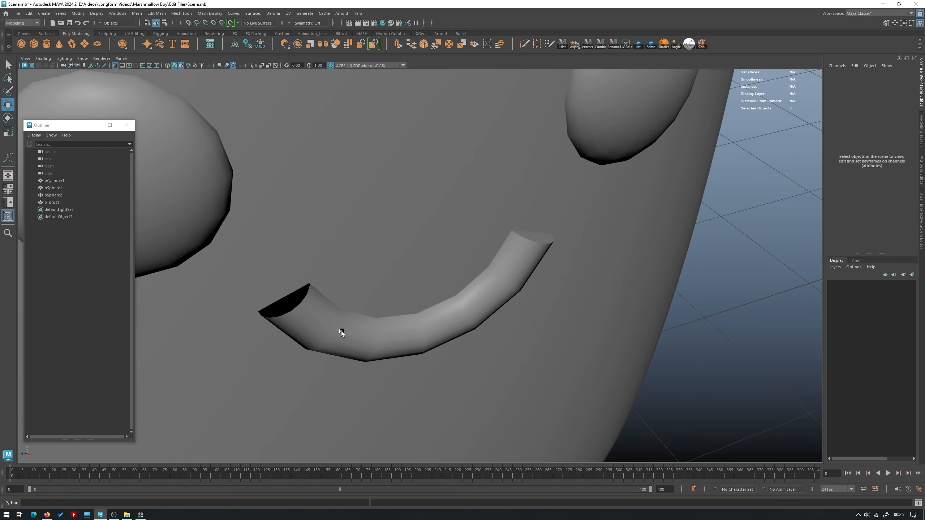
Isolate the smile and reverse the normals of the end cap that faces inward.
click(341, 332)
key(ctrl+1)
alt+drag(366, 284, 382, 255)
scroll(375, 237, up, 2)
right_click(373, 223)
right_drag(372, 223, 372, 243)
alt+drag(372, 243, 394, 241)
scroll(394, 241, up, 2)
key(q)
click(352, 294)
mouse_move(364, 297)
mouse_down()
mouse_move(435, 314)
mouse_move(361, 370)
mouse_move(334, 314)
mouse_move(400, 320)
mouse_up()
key(space)
click(392, 234)
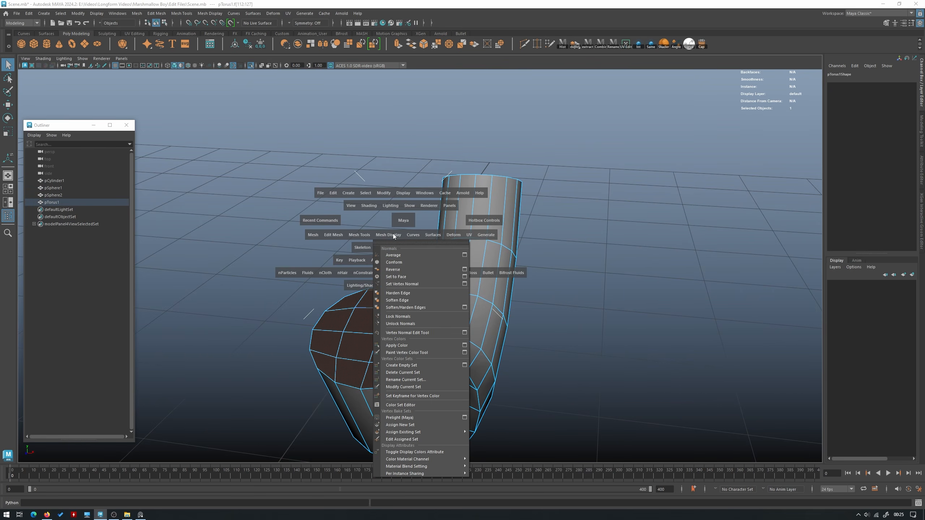
click(404, 268)
right_drag(479, 208, 511, 197)
click(568, 148)
alt+right_drag(568, 149, 389, 163)
alt+drag(389, 164, 481, 178)
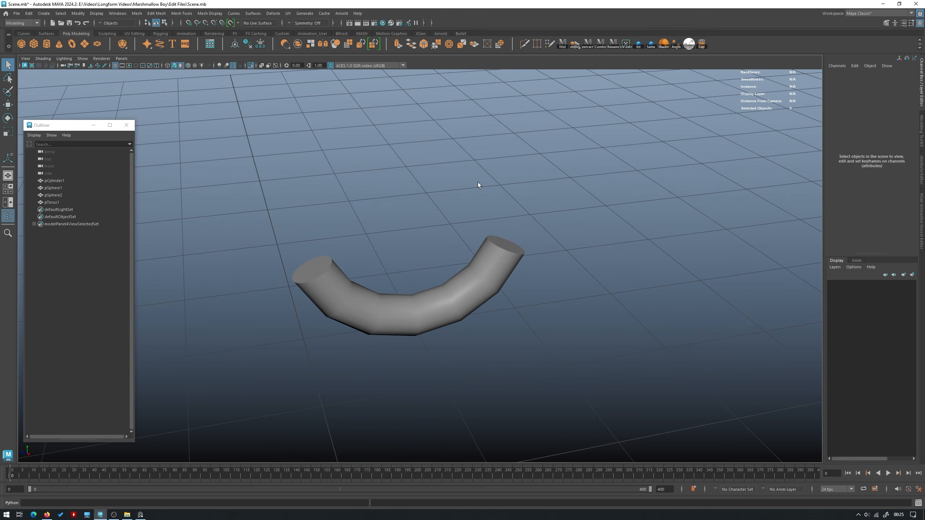
Preview the smile smoothed on the character's face, and isolate it again with smoothing off.
click(493, 271)
key(ctrl+1)
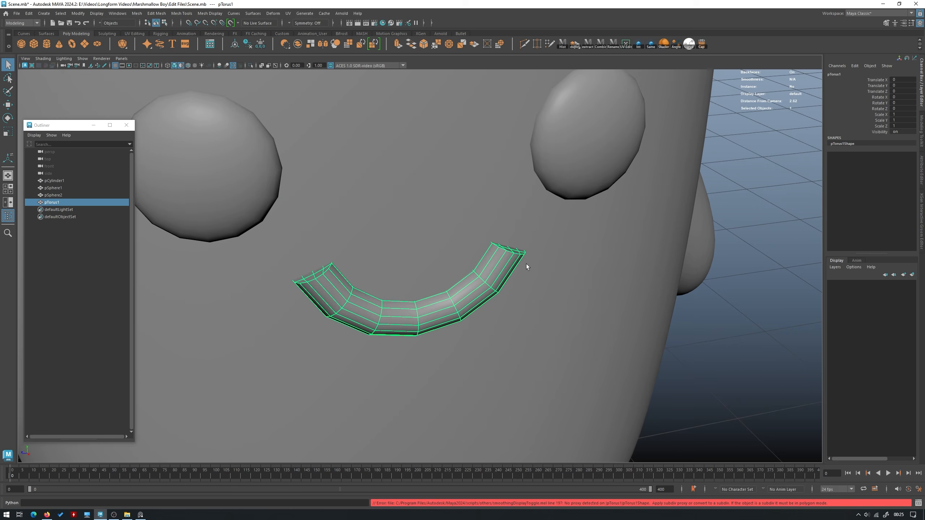
key(3)
alt+drag(526, 264, 530, 247)
alt+right_drag(765, 192, 689, 200)
key(w)
alt+right_drag(488, 255, 552, 271)
key(ctrl+1)
alt+drag(552, 272, 517, 283)
key(1)
alt+right_drag(517, 283, 597, 251)
right_drag(641, 224, 587, 220)
key(4)
alt+drag(586, 314, 521, 197)
alt+drag(328, 234, 273, 233)
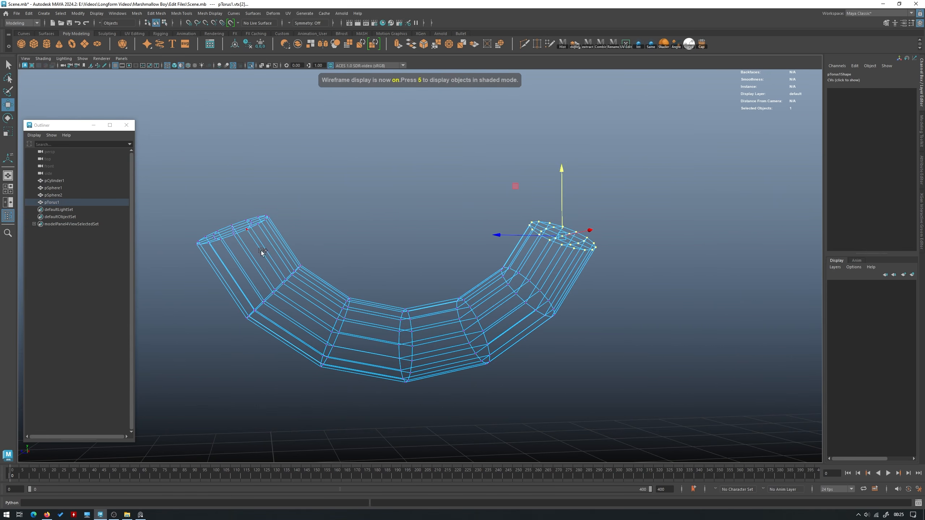
right_drag(296, 224, 275, 185)
key(5)
mouse_move(275, 185)
alt+mouse_down()
mouse_move(269, 250)
mouse_move(304, 300)
mouse_move(324, 267)
alt+mouse_up()
double_click(240, 236)
key(q)
key(ctrl+z)
key(ctrl+z)
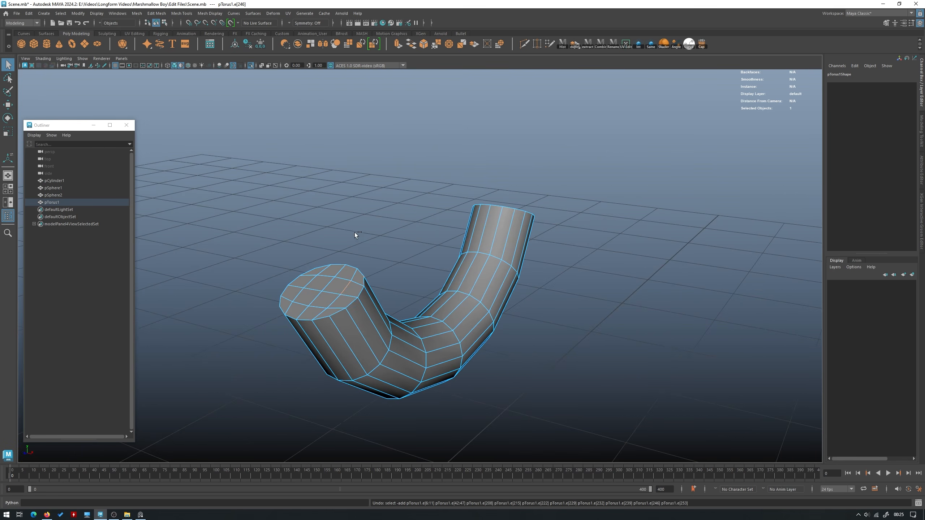
Edit the vertices at the smile's end caps, and turn on smooth preview for the smile.
shift+click(346, 306)
alt+drag(340, 313, 534, 201)
key(F9)
shift+right_drag(498, 150, 531, 142)
alt+drag(532, 142, 458, 175)
key(q)
key(F8)
key(3)
Show the whole character again and turn on smooth preview for both eyes and the body.
click(398, 177)
alt+right_drag(397, 178, 298, 189)
key(ctrl+1)
alt+right_drag(554, 213, 443, 216)
click(374, 233)
key(3)
click(468, 231)
key(3)
click(508, 215)
key(3)
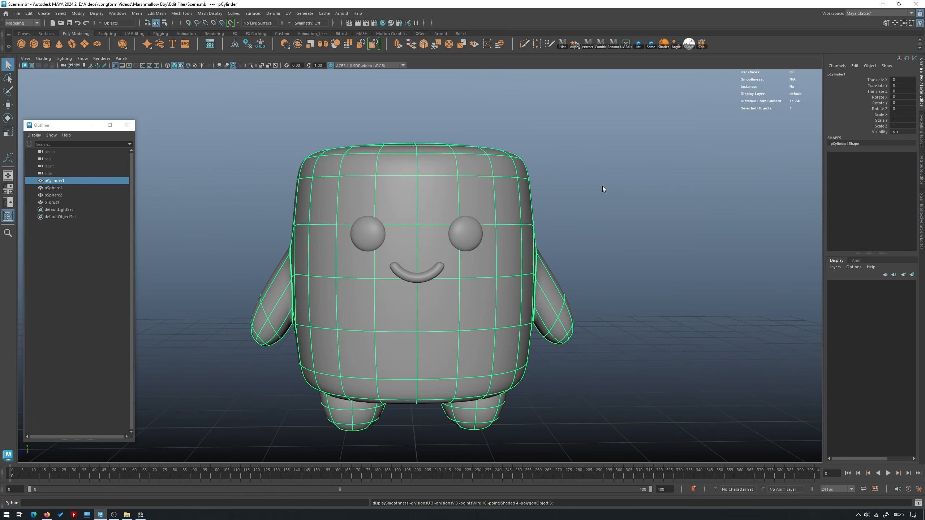
Inspect the smoothed marshmallow character from the front and from both sides.
alt+right_drag(603, 186, 549, 207)
click(549, 207)
alt+drag(565, 226, 540, 235)
alt+right_drag(541, 235, 594, 257)
alt+drag(500, 258, 564, 268)
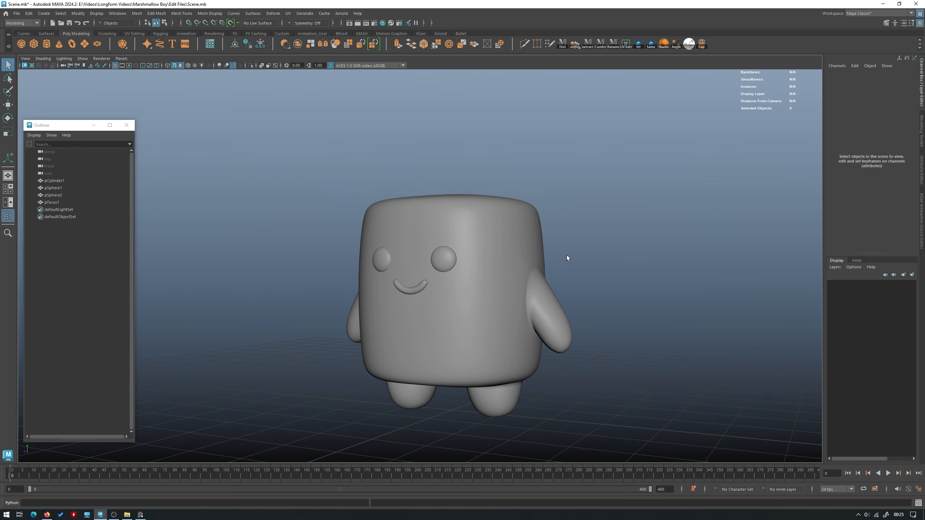
alt+drag(630, 272, 552, 257)
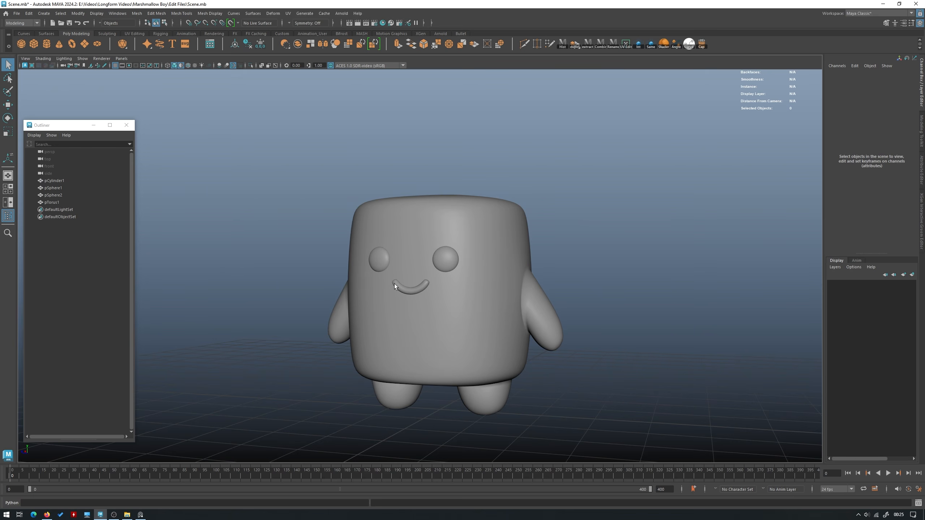
mouse_move(471, 254)
alt+mouse_down()
mouse_move(510, 227)
mouse_move(492, 262)
mouse_move(479, 220)
mouse_move(378, 240)
mouse_move(442, 221)
mouse_move(486, 248)
alt+mouse_up()
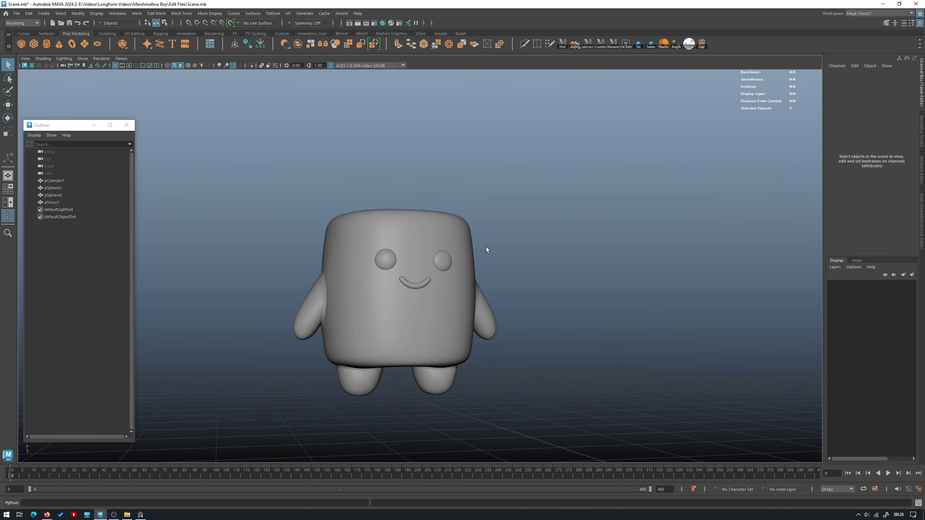
scroll(459, 201, up, 2)
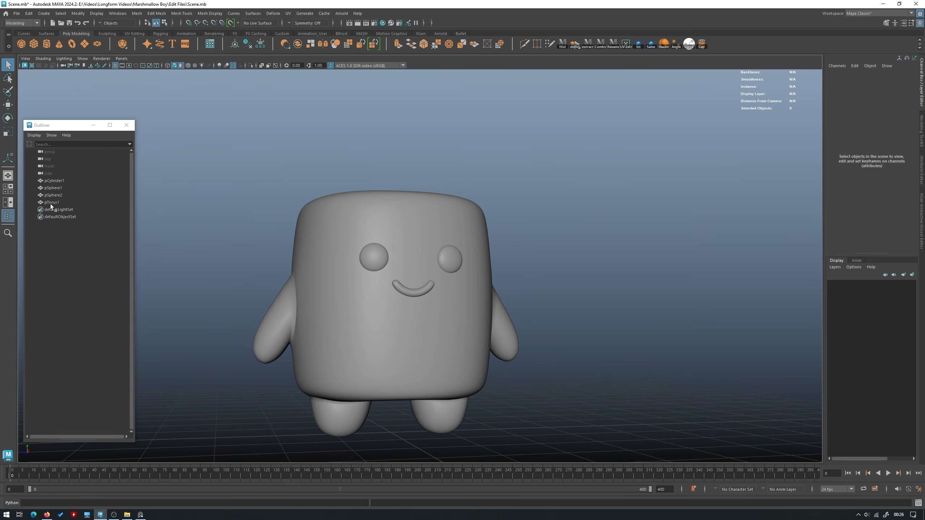
key(alt+Tab)
right_drag(462, 237, 482, 298)
scroll(455, 349, up, 6)
right_drag(475, 415, 0, 233)
scroll(468, 236, down, 6)
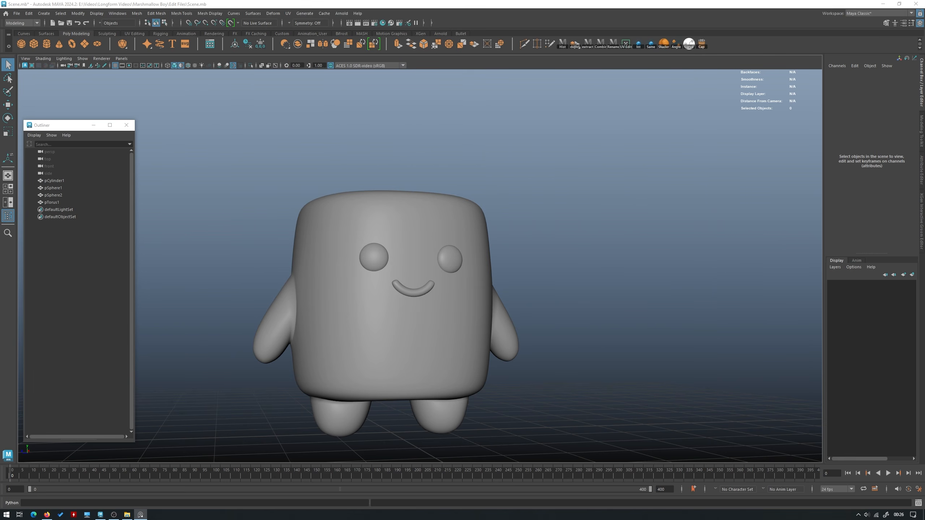
Examine the finished character's face, arms and body proportions from several angles.
alt+drag(537, 249, 526, 254)
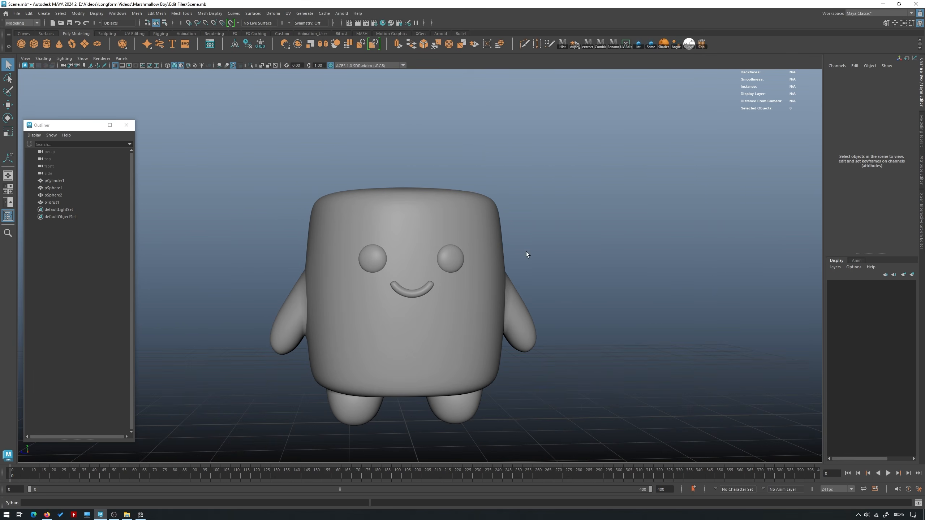
scroll(464, 272, up, 1)
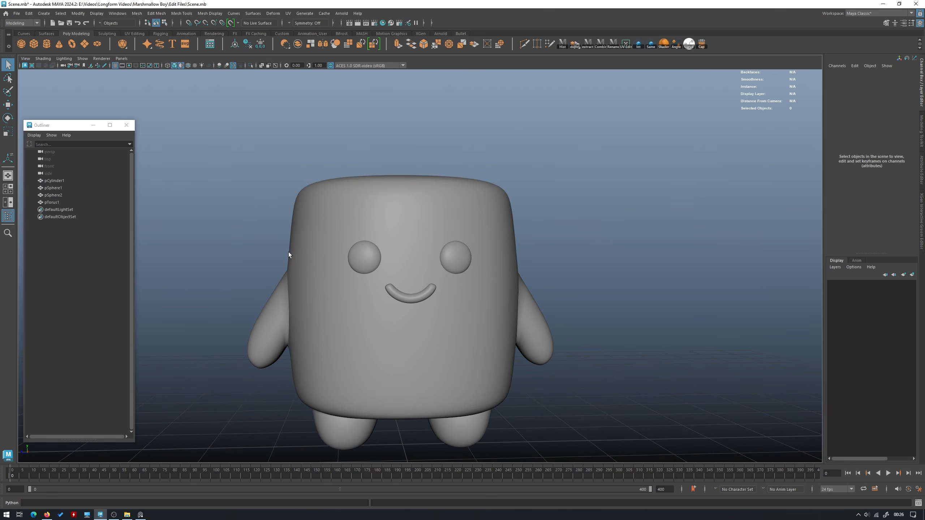
alt+drag(390, 262, 434, 259)
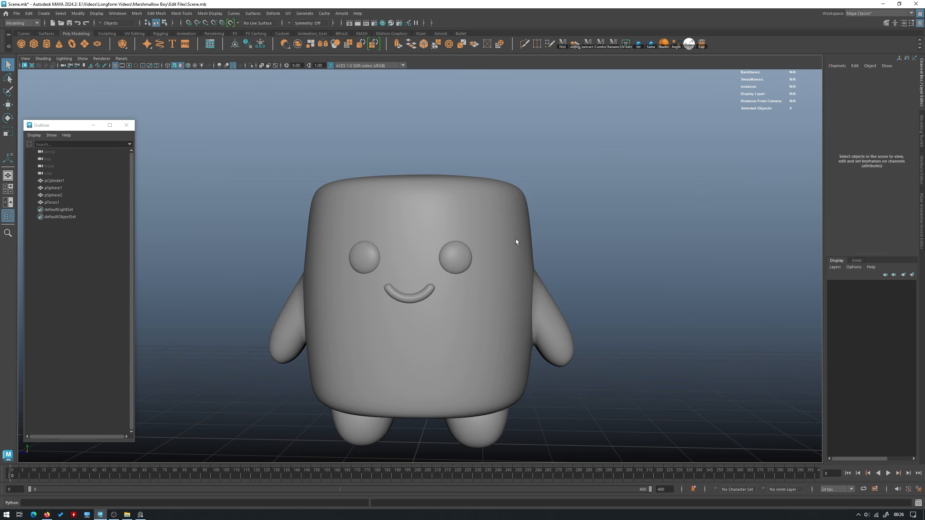
alt+drag(555, 353, 538, 339)
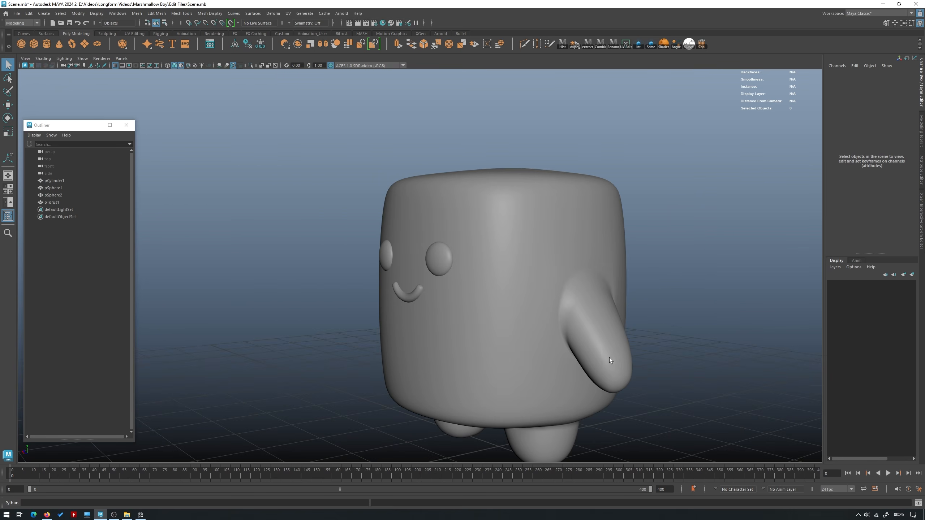
alt+drag(615, 357, 521, 311)
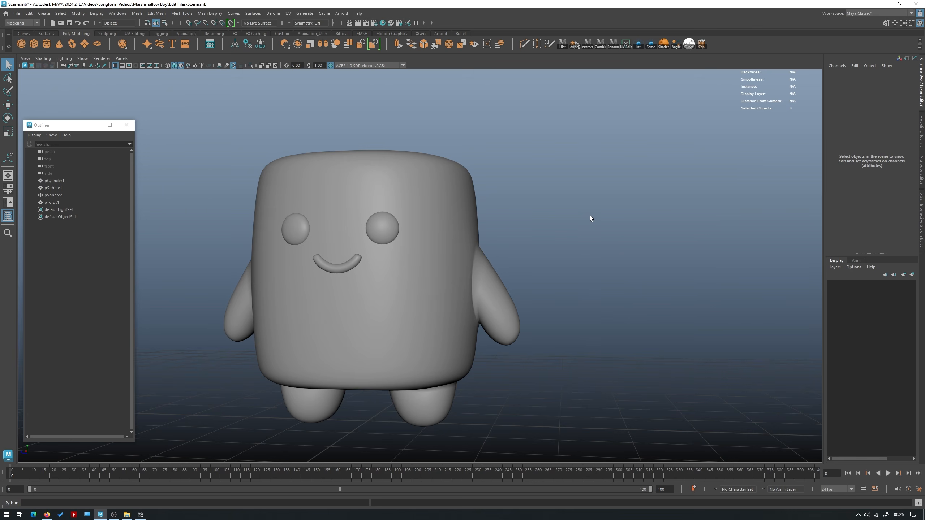
alt+middle_drag(446, 243, 515, 262)
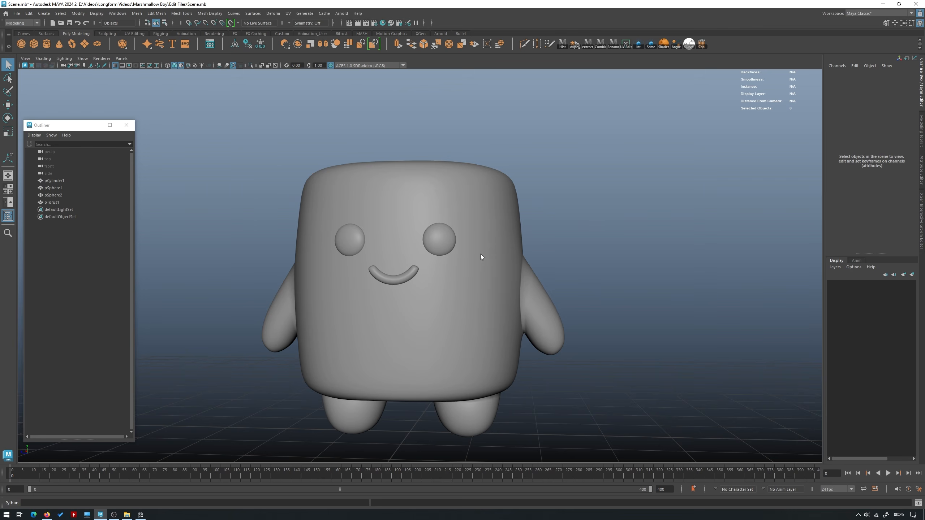
alt+drag(465, 223, 491, 231)
alt+right_drag(492, 231, 401, 221)
alt+drag(401, 221, 425, 225)
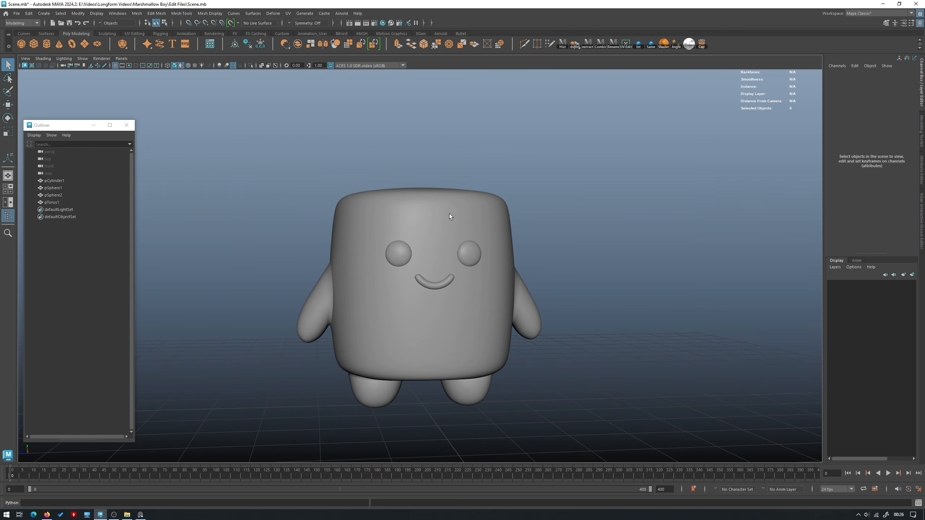
mouse_move(478, 213)
alt+mouse_down()
mouse_move(472, 221)
mouse_move(498, 233)
mouse_move(493, 220)
alt+mouse_up()
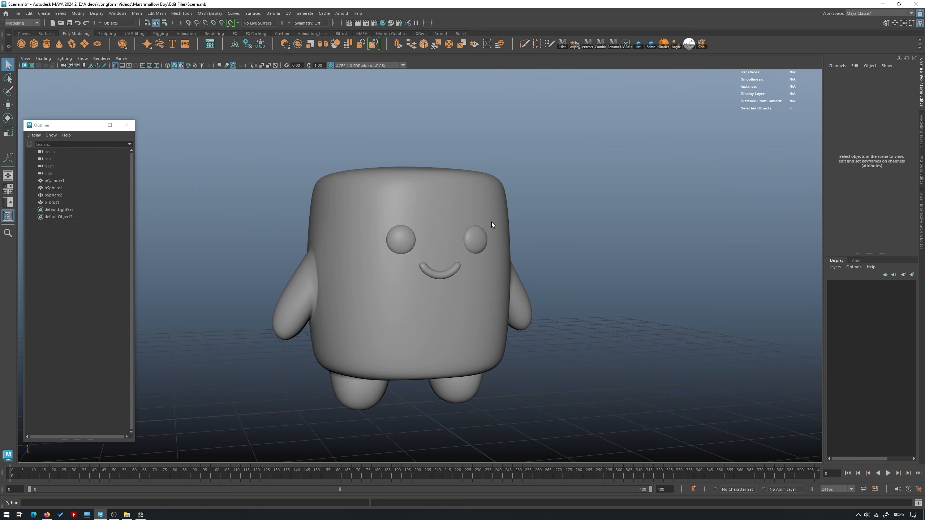